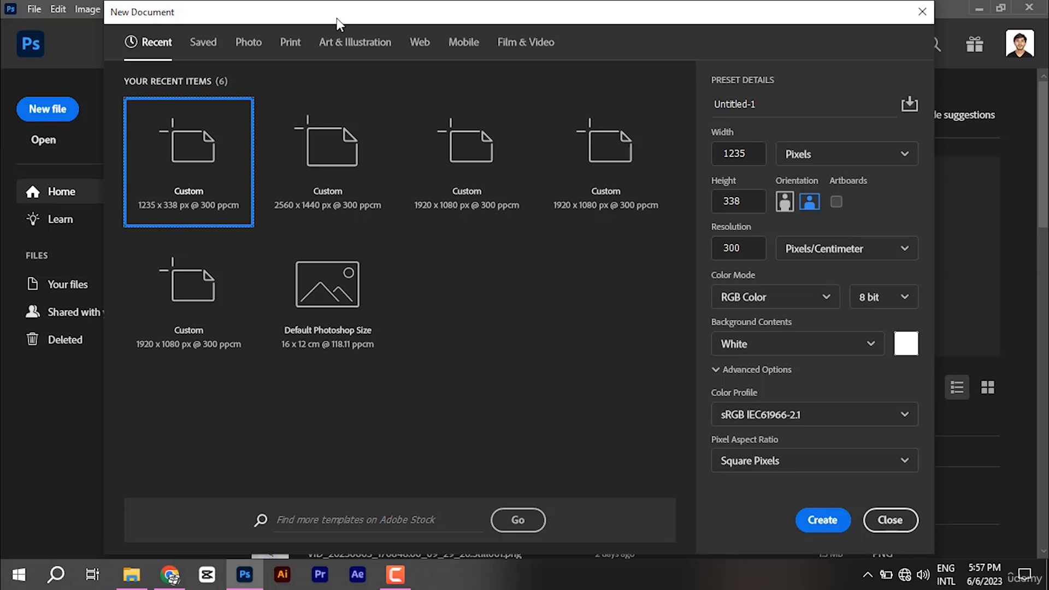
# Step: Create the blank 1235 × 338 px document at 300 pixels/cm
pyautogui.click(739, 202)
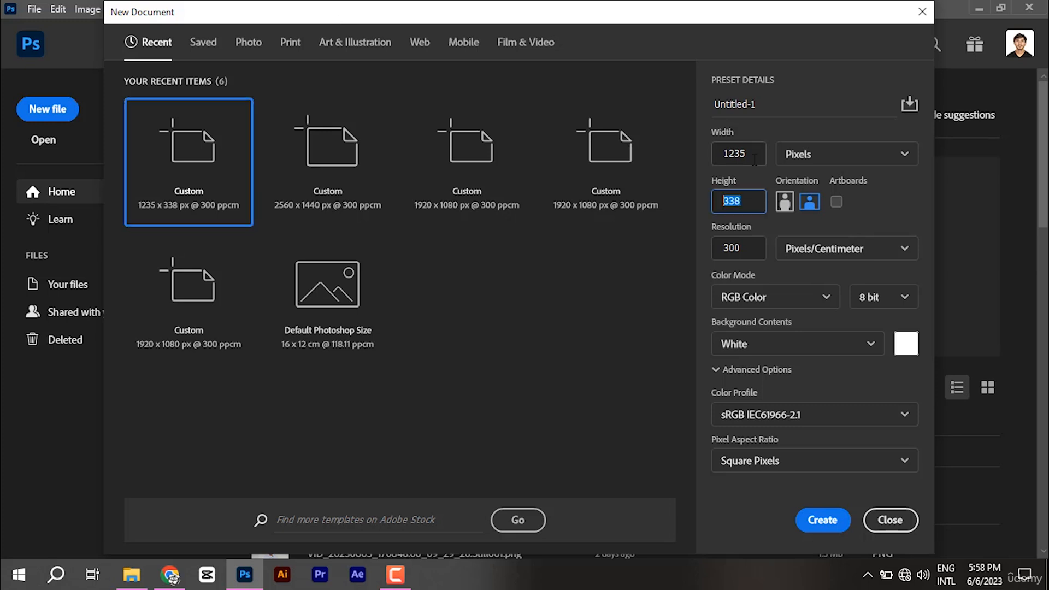
pyautogui.click(814, 520)
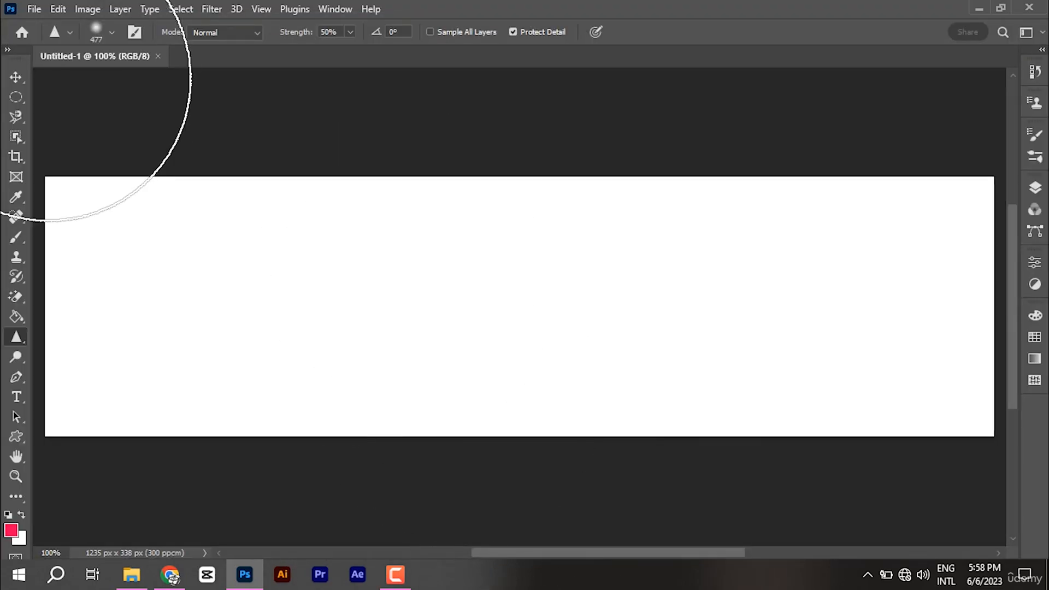
# Step: Switch to the Gradient Tool and apply the Black, White preset gradient
pyautogui.click(14, 78)
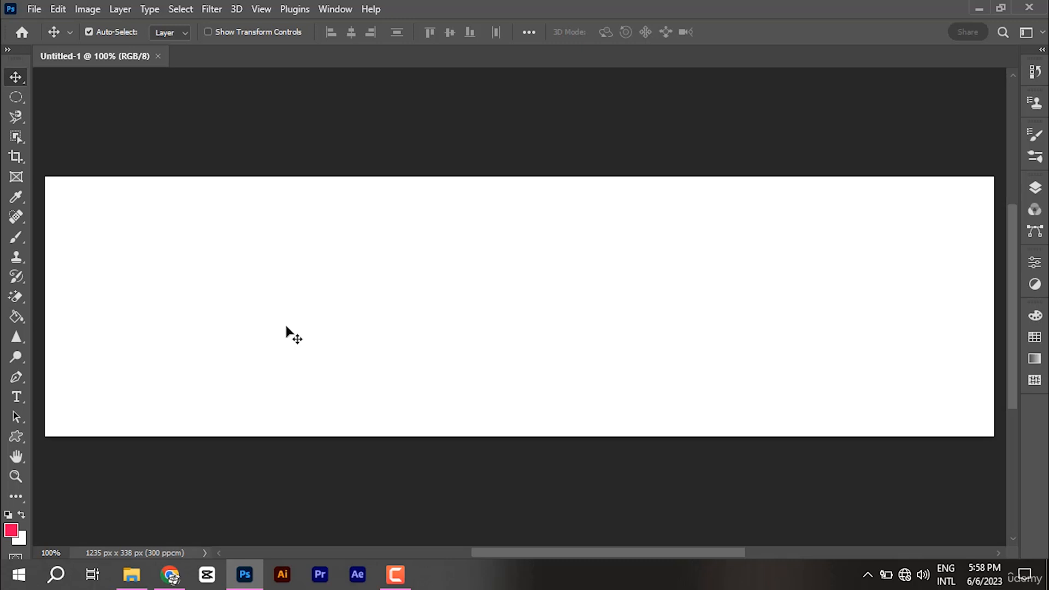
pyautogui.click(17, 317)
pyautogui.rightClick(20, 315)
pyautogui.click(94, 316)
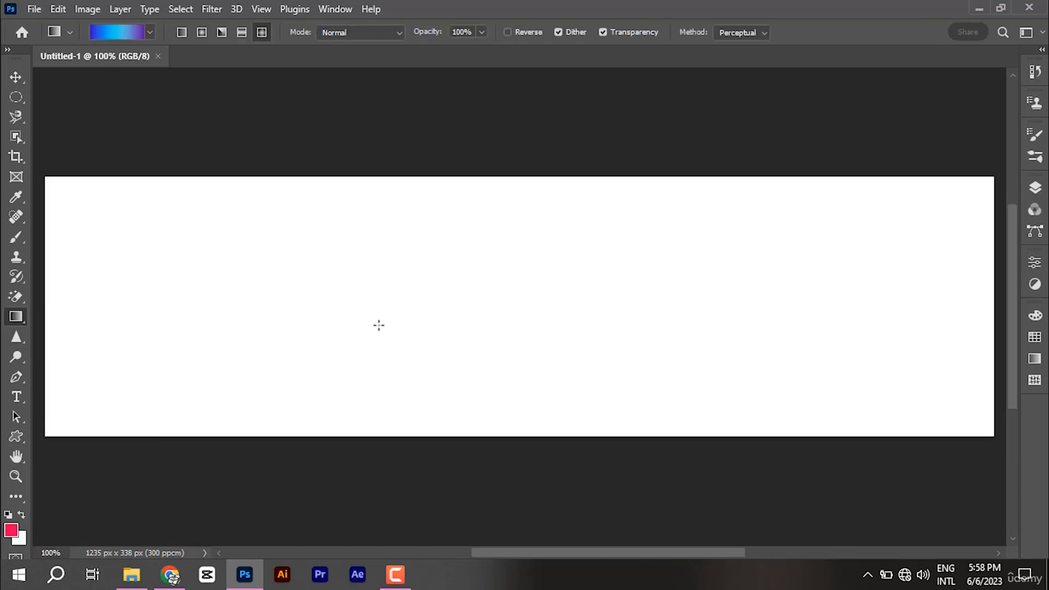
pyautogui.click(106, 31)
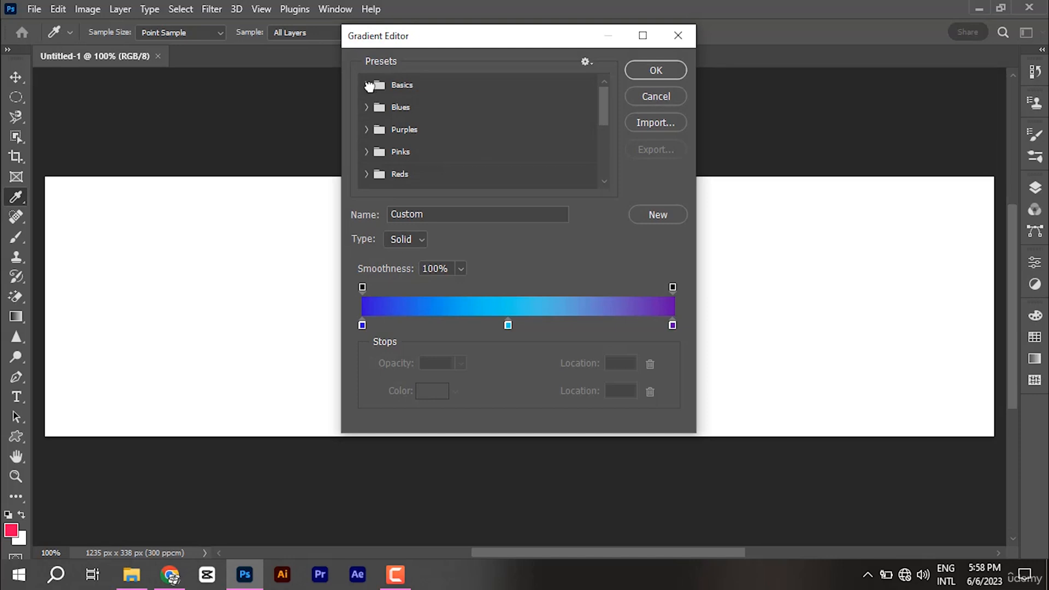
pyautogui.click(367, 86)
pyautogui.click(440, 110)
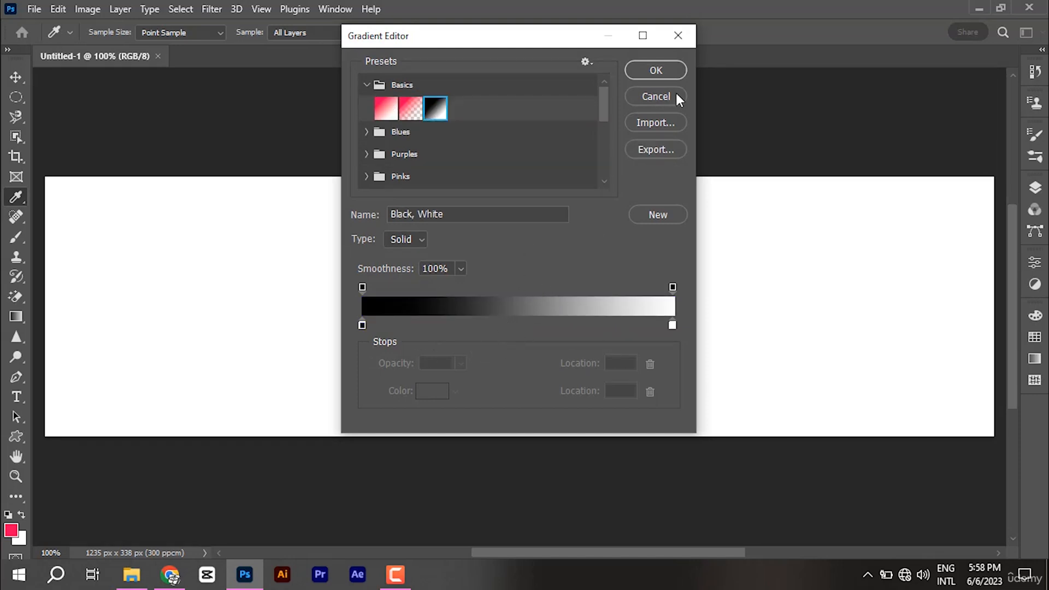
pyautogui.click(656, 71)
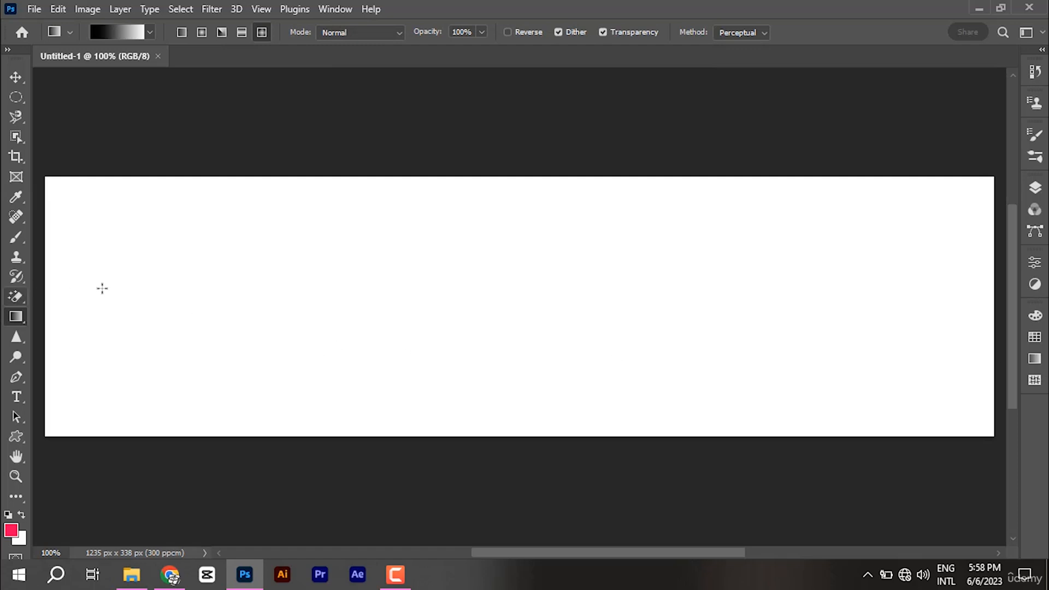
# Step: Set the gradient's left stop to ffffff and right stop to 000000
pyautogui.click(138, 31)
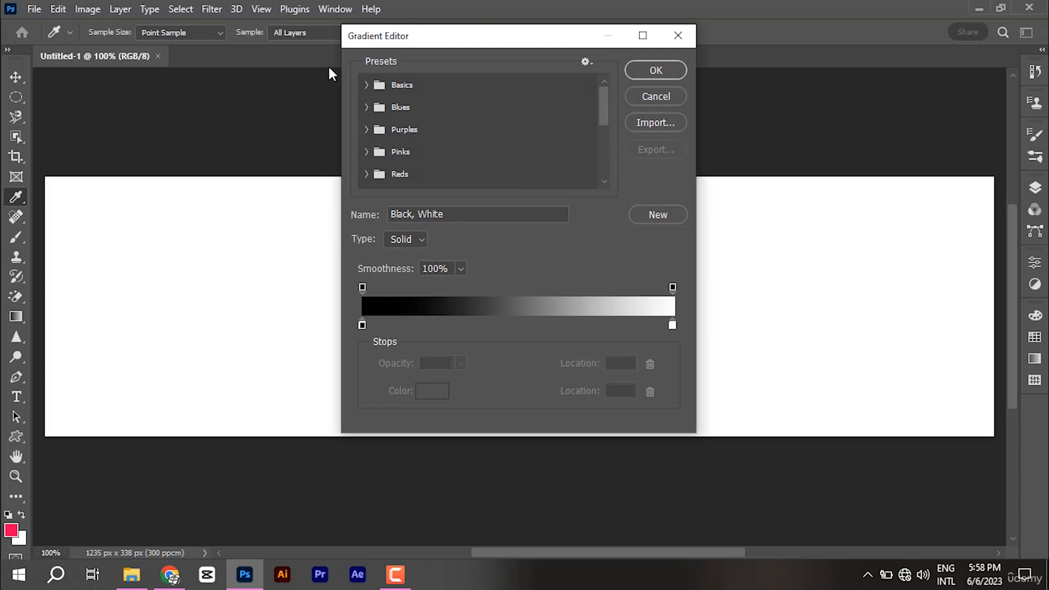
pyautogui.click(368, 84)
pyautogui.click(437, 111)
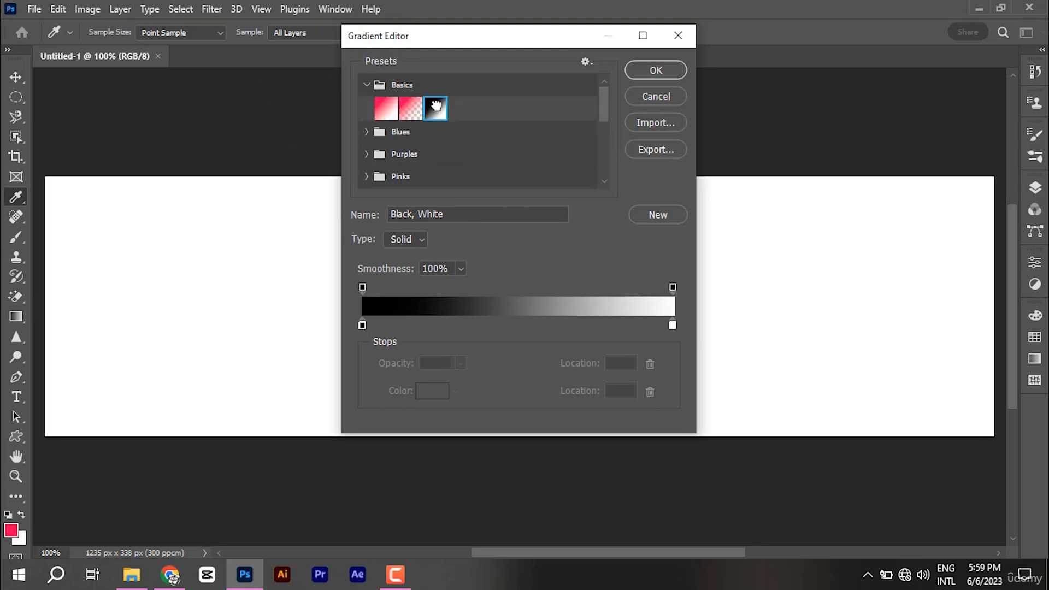
pyautogui.click(362, 326)
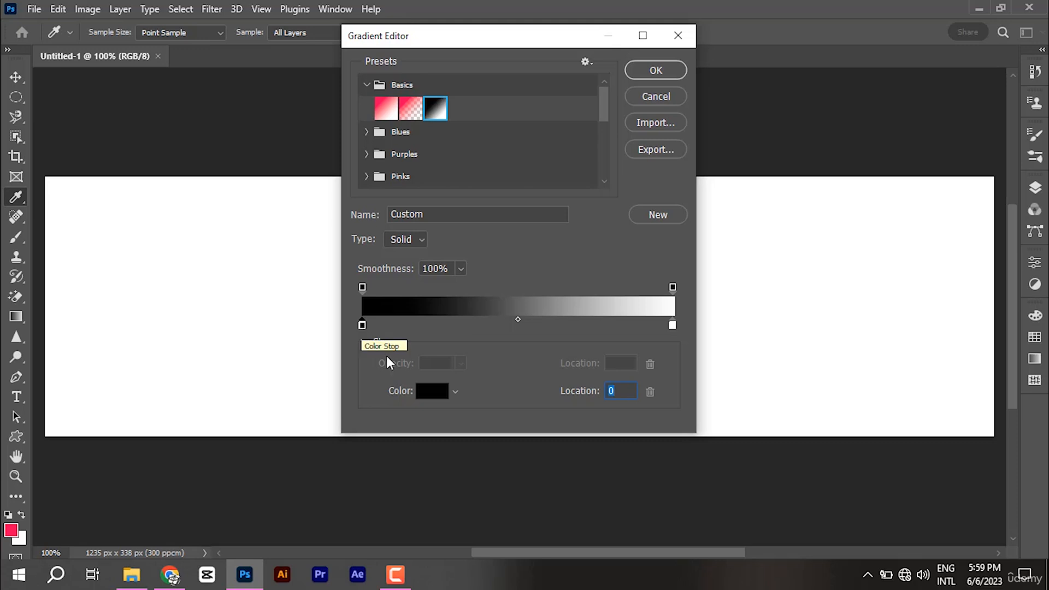
pyautogui.click(432, 392)
pyautogui.write('ffffff')
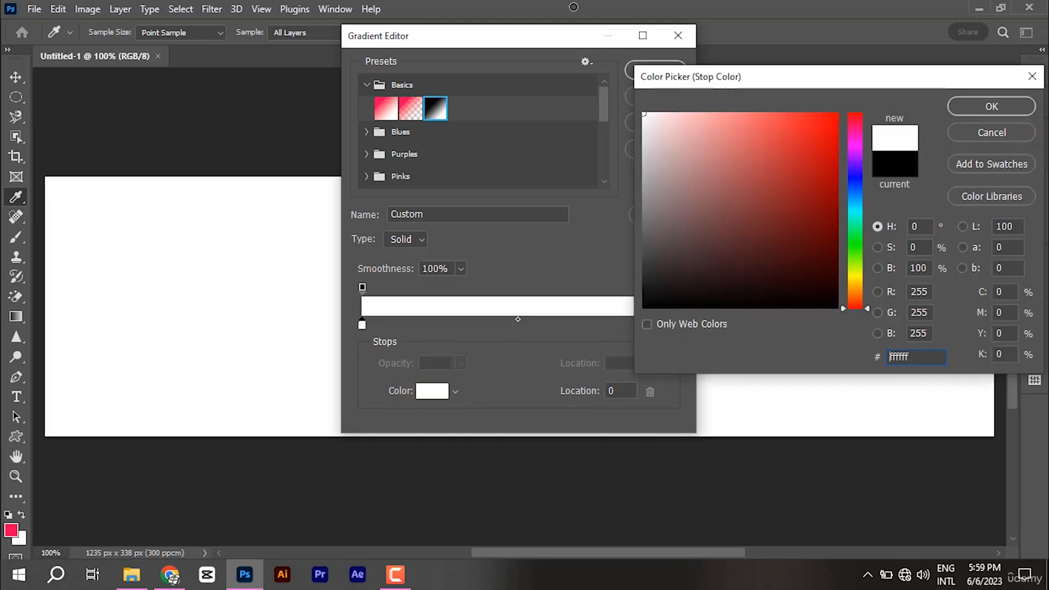
pyautogui.click(1000, 108)
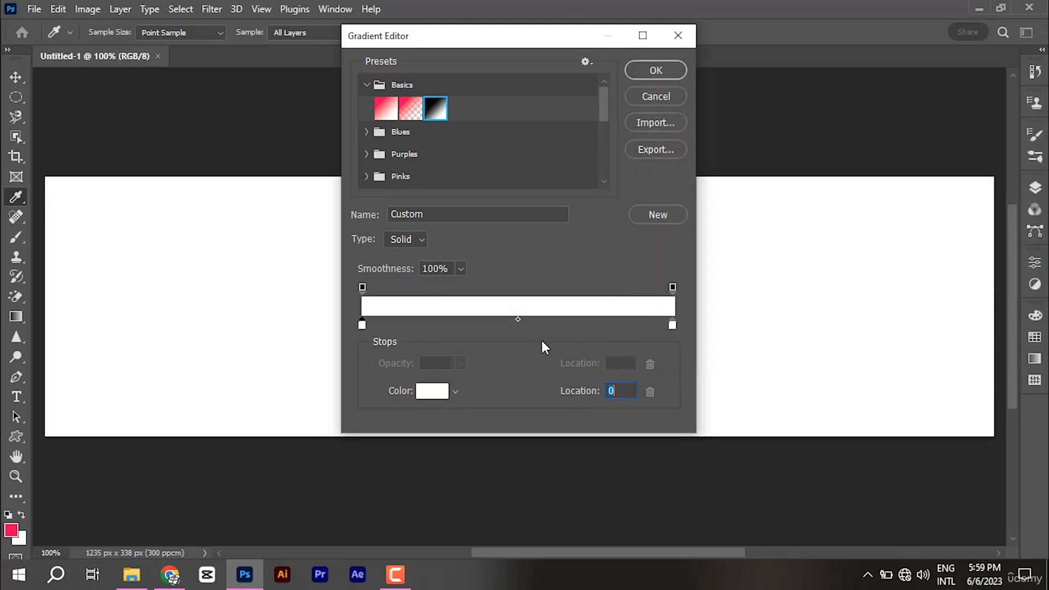
pyautogui.click(673, 326)
pyautogui.click(434, 392)
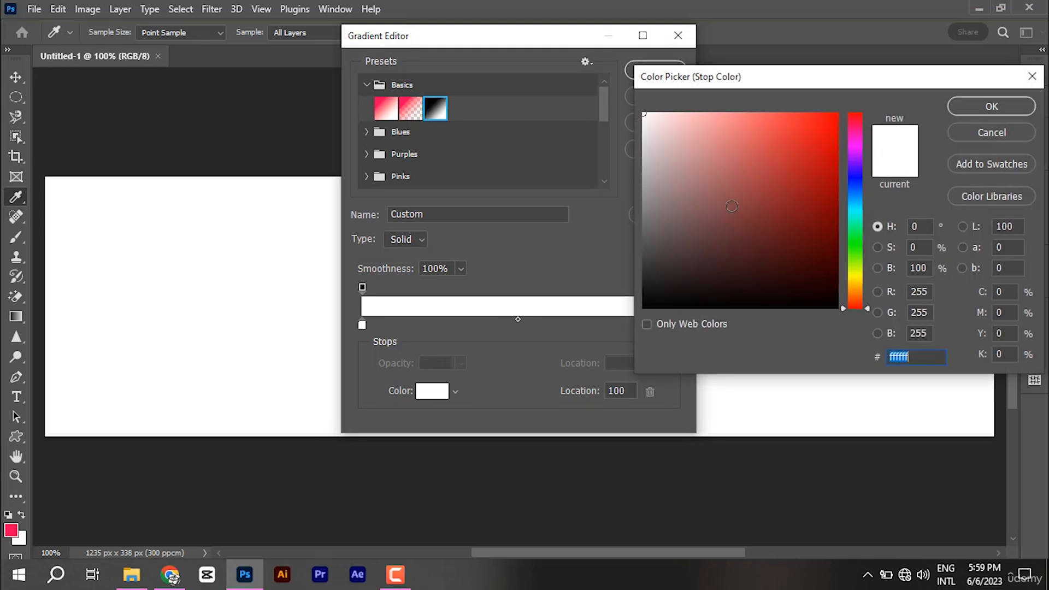
pyautogui.write('000000')
pyautogui.click(978, 105)
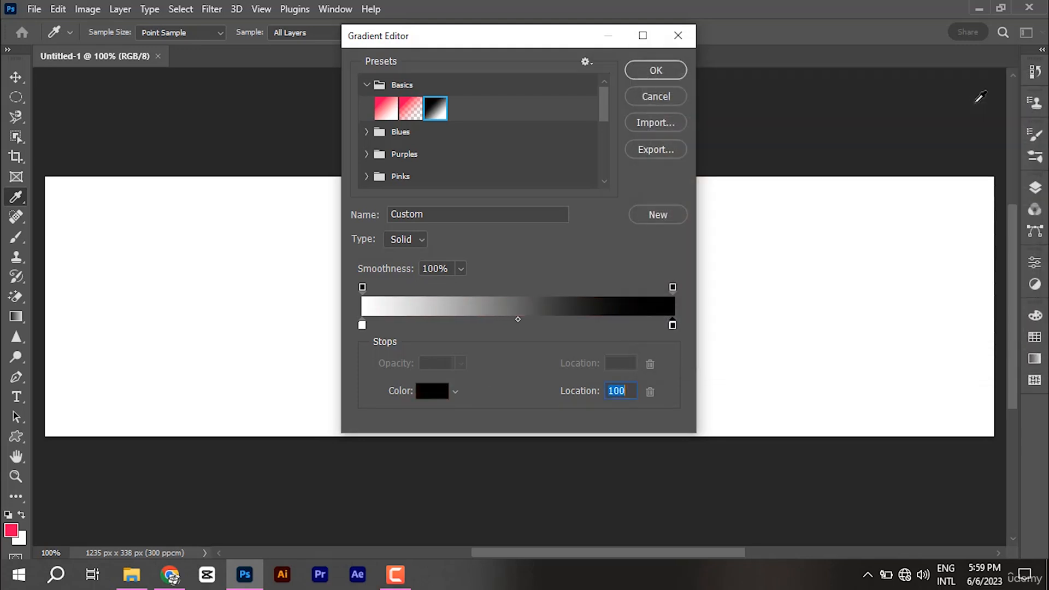
pyautogui.click(666, 70)
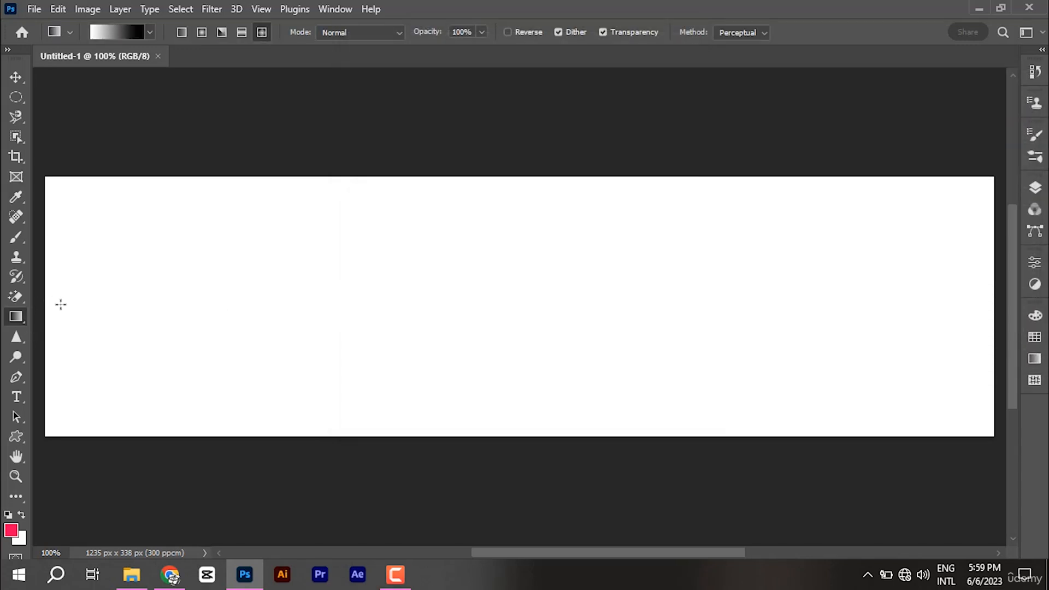
# Step: Draw a linear white-to-black gradient from the canvas's left edge rightward
pyautogui.moveTo(50, 306); pyautogui.dragTo(993, 309)
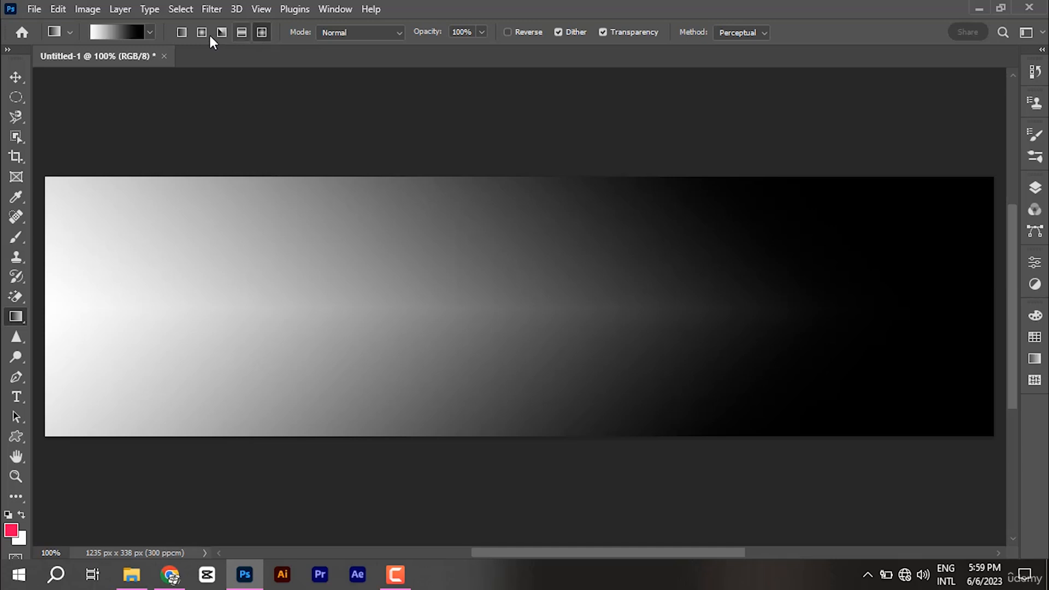
pyautogui.click(186, 31)
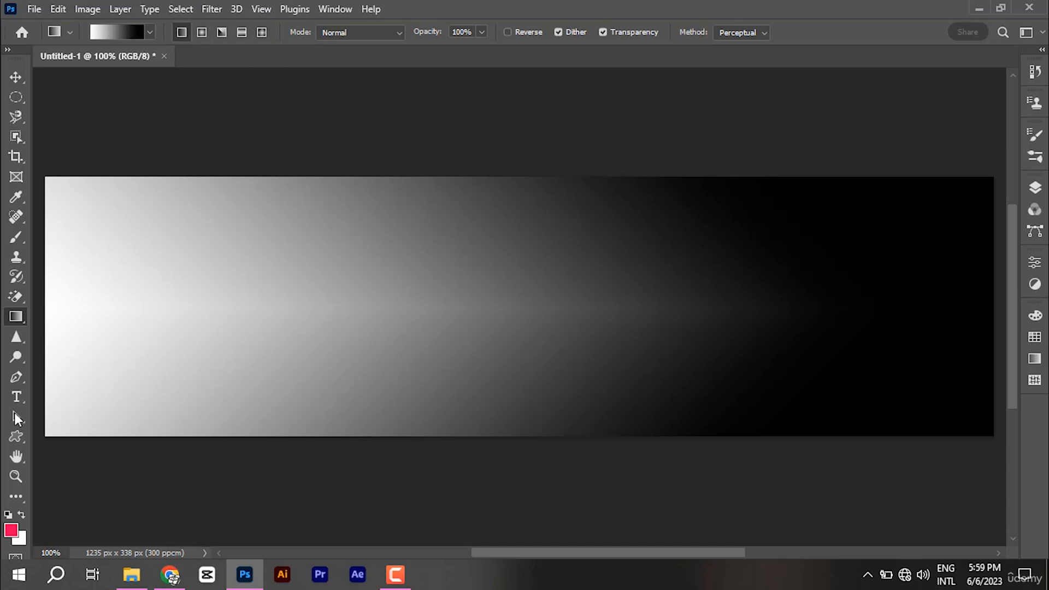
pyautogui.moveTo(45, 320); pyautogui.dragTo(722, 316)
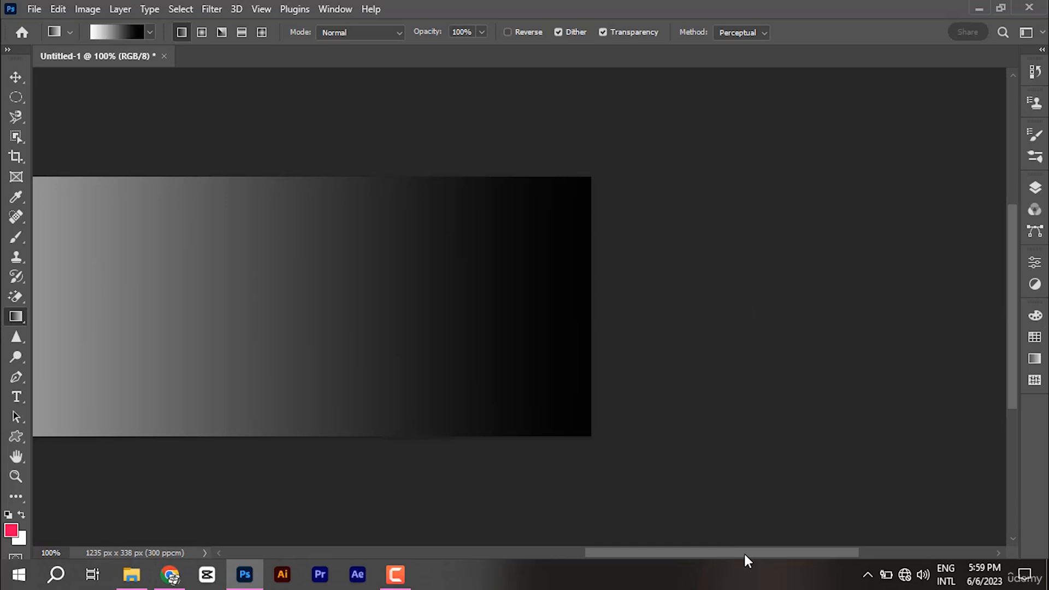
pyautogui.moveTo(745, 553); pyautogui.dragTo(633, 554)
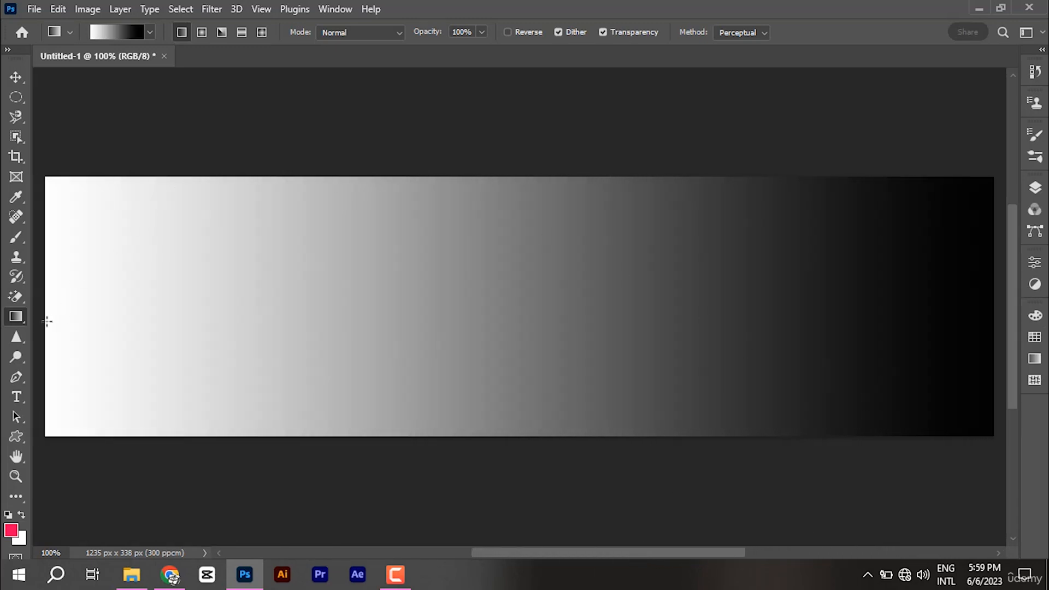
pyautogui.moveTo(47, 316); pyautogui.dragTo(745, 316)
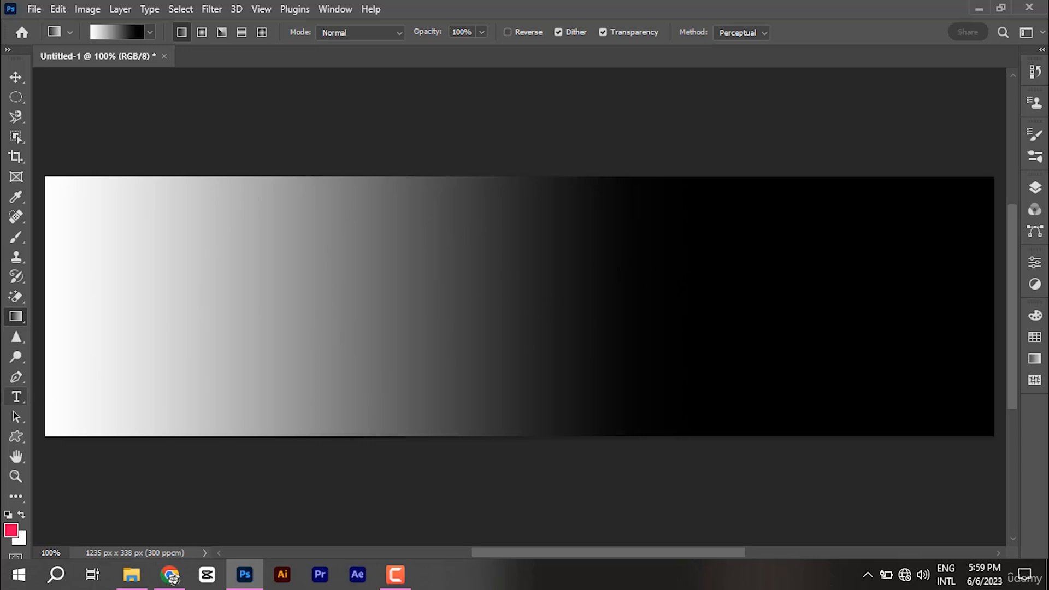
# Step: Add a new empty Layer 1 above the Background
pyautogui.click(124, 31)
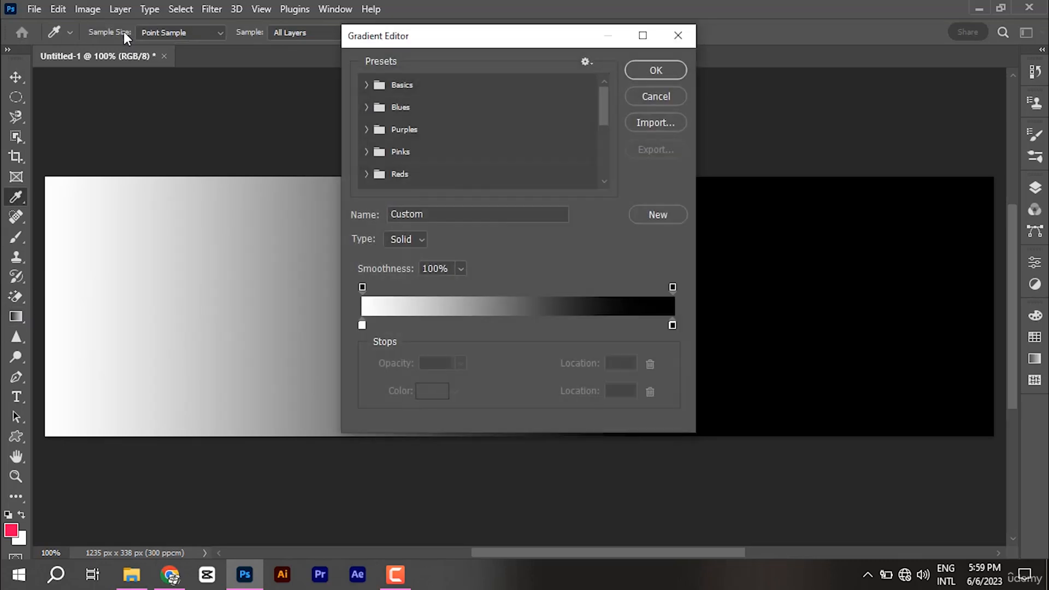
pyautogui.click(677, 35)
pyautogui.click(1035, 187)
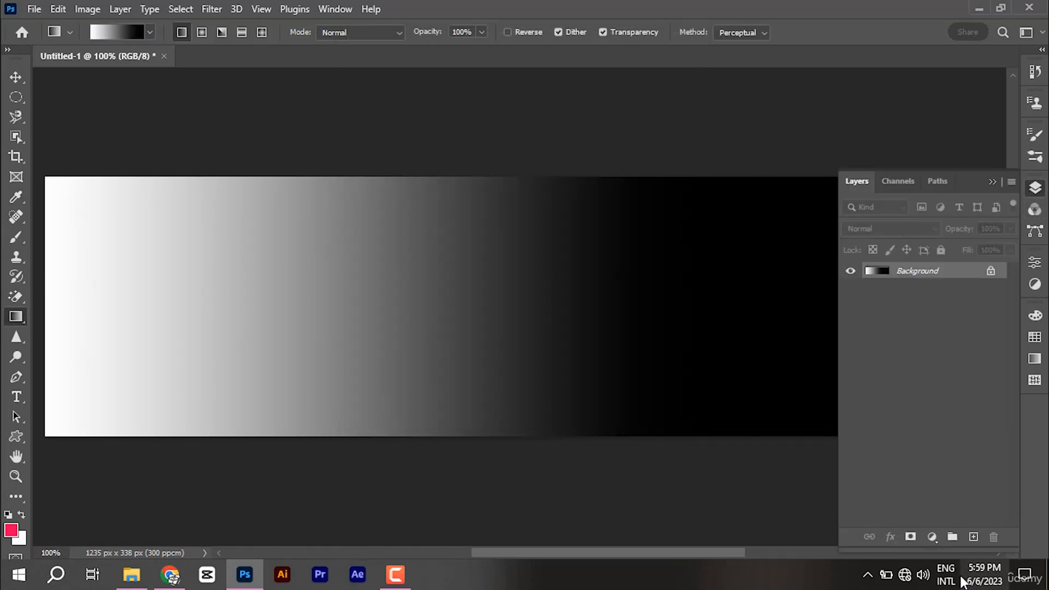
pyautogui.click(974, 538)
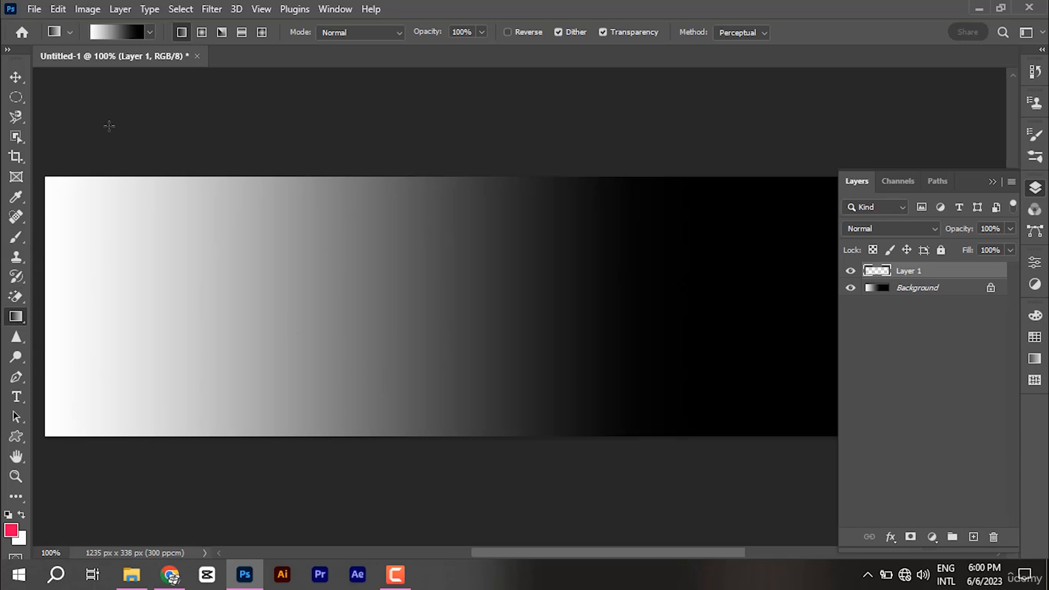
# Step: Load the Blue_30 preset gradient and darken its right stop to navy
pyautogui.click(129, 36)
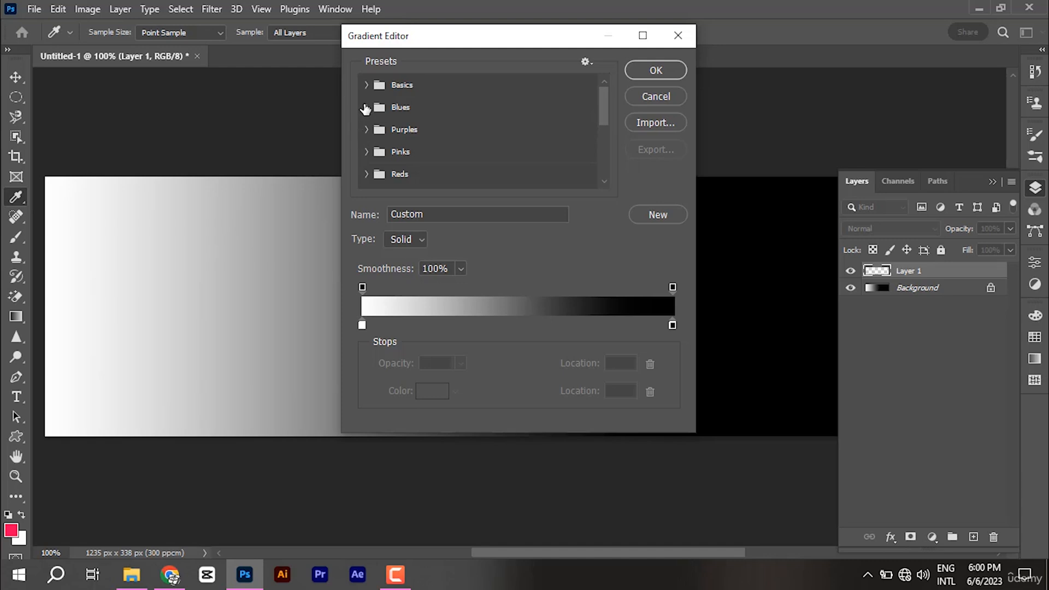
pyautogui.click(366, 109)
pyautogui.scroll(-3, 562, 164)
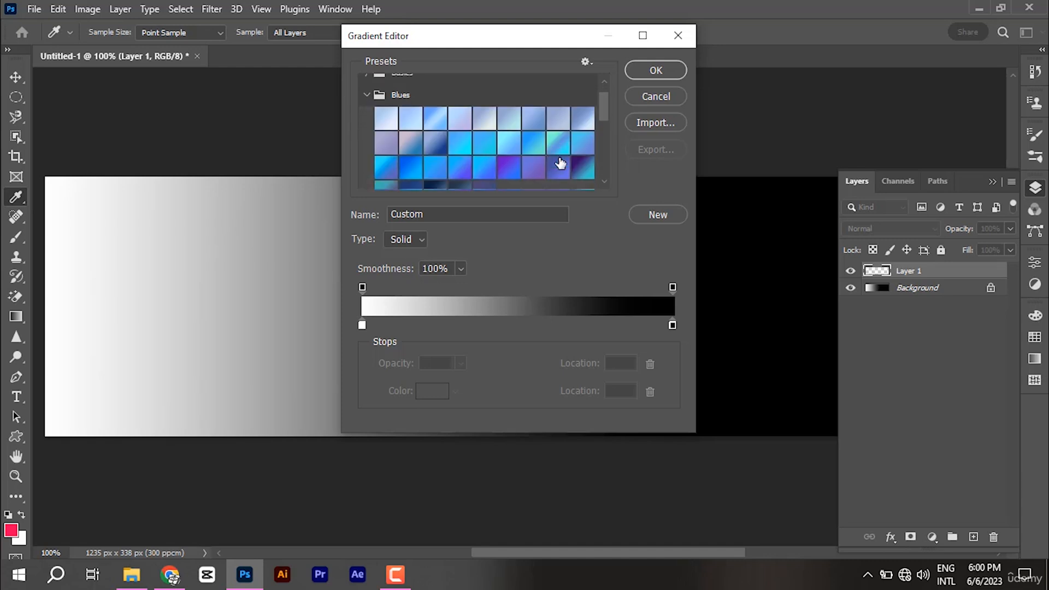
pyautogui.scroll(-1, 619, 160)
pyautogui.scroll(-1, 525, 162)
pyautogui.click(432, 155)
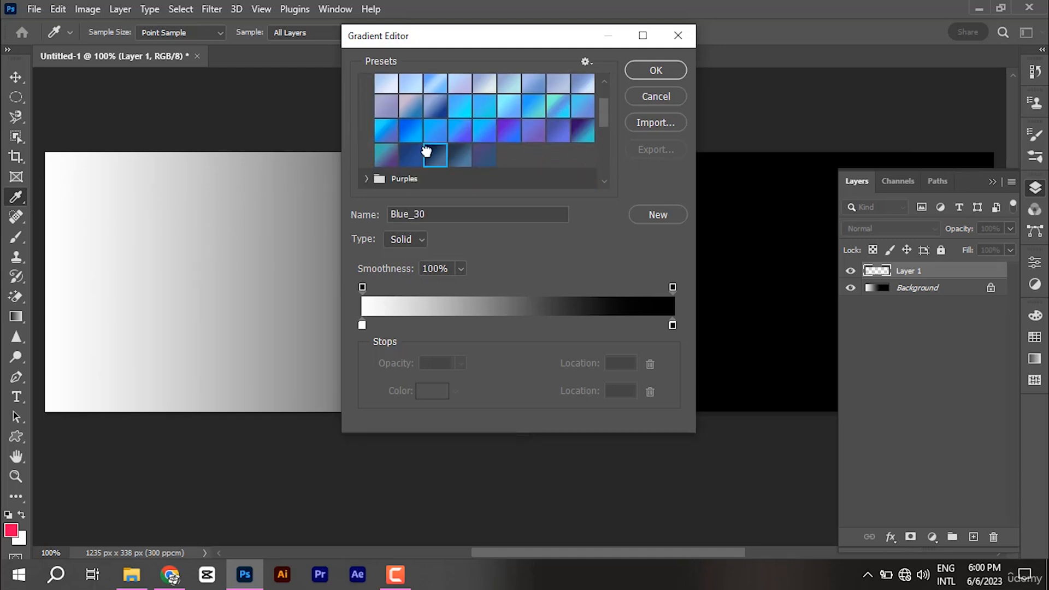
pyautogui.click(672, 326)
pyautogui.doubleClick(672, 326)
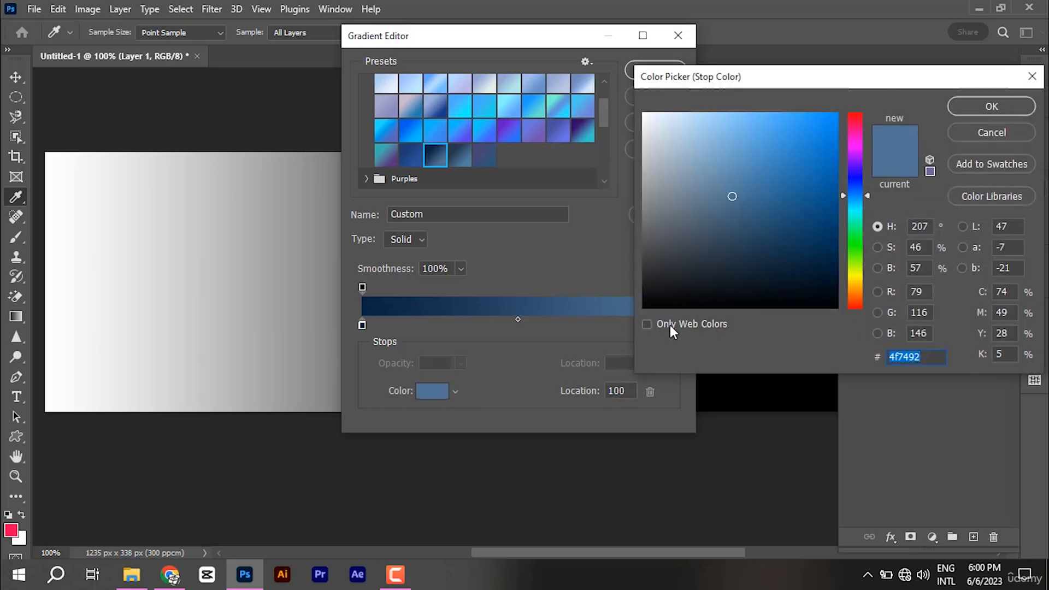
pyautogui.click(755, 215)
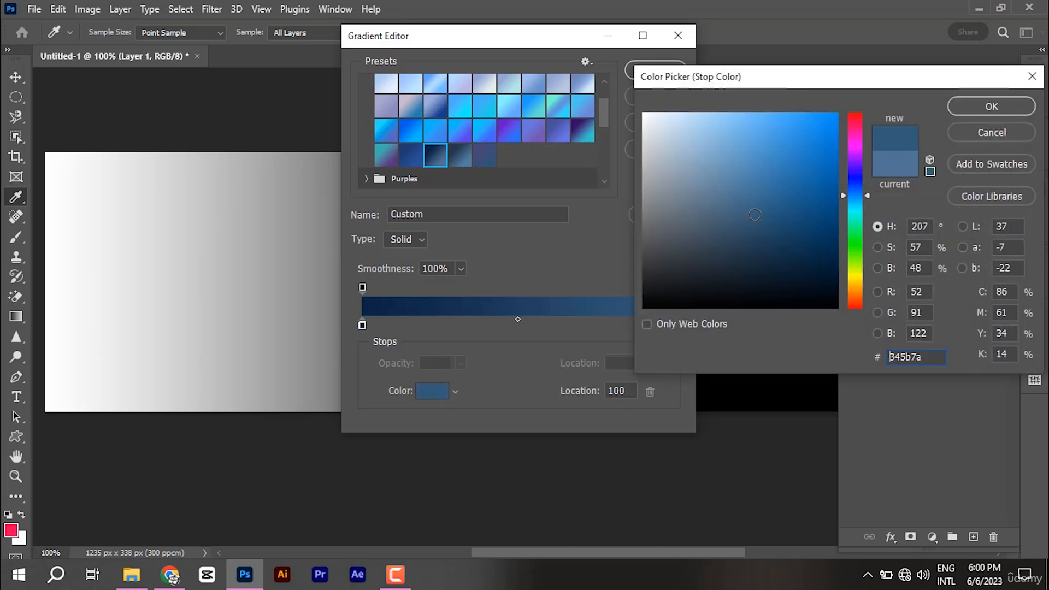
pyautogui.click(990, 115)
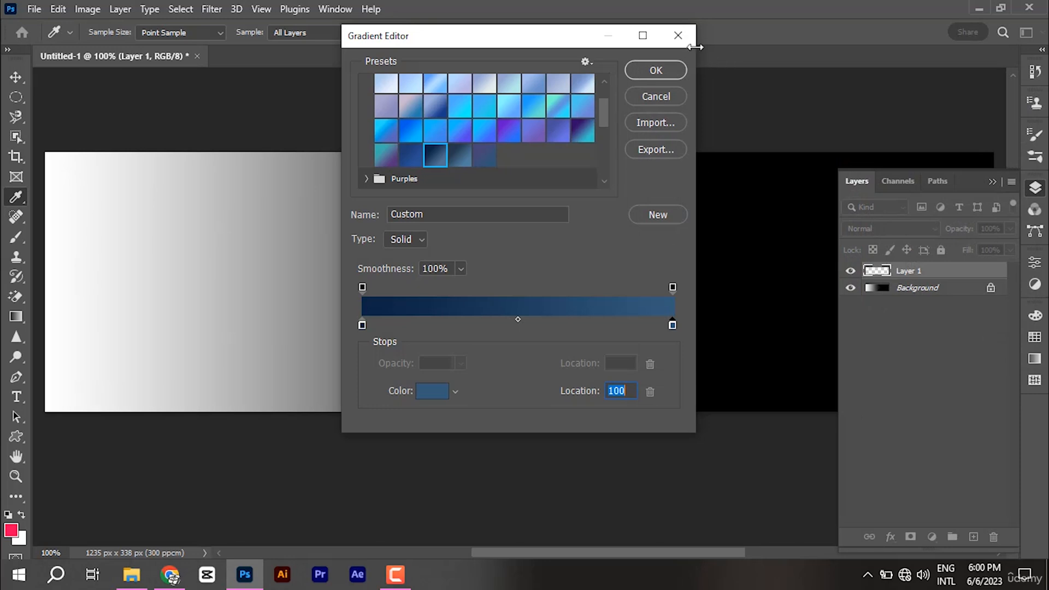
pyautogui.click(647, 74)
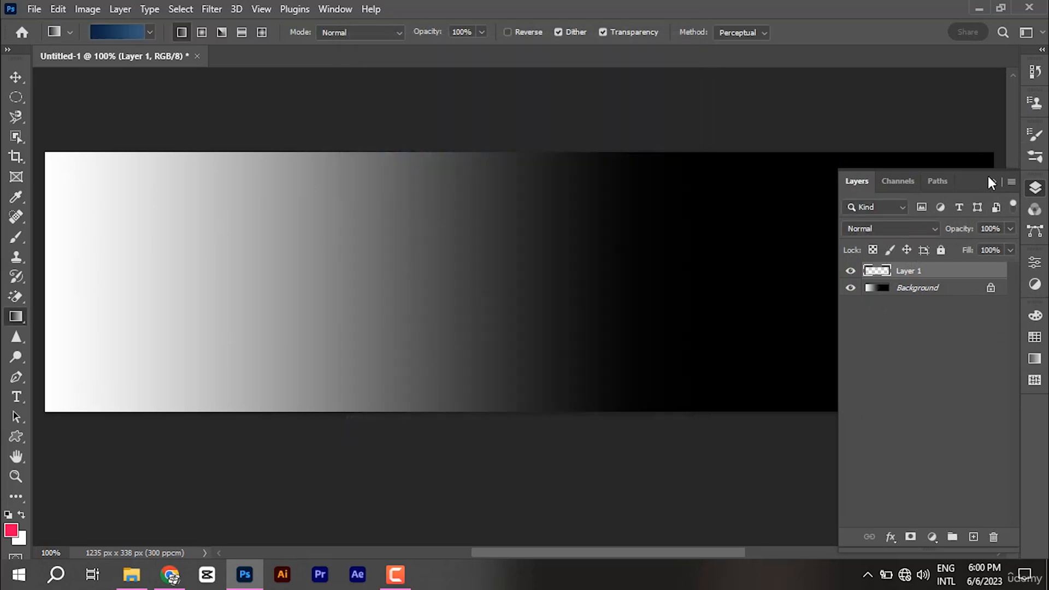
# Step: Fill Layer 1 with the blue gradient dragged from right to left
pyautogui.click(989, 176)
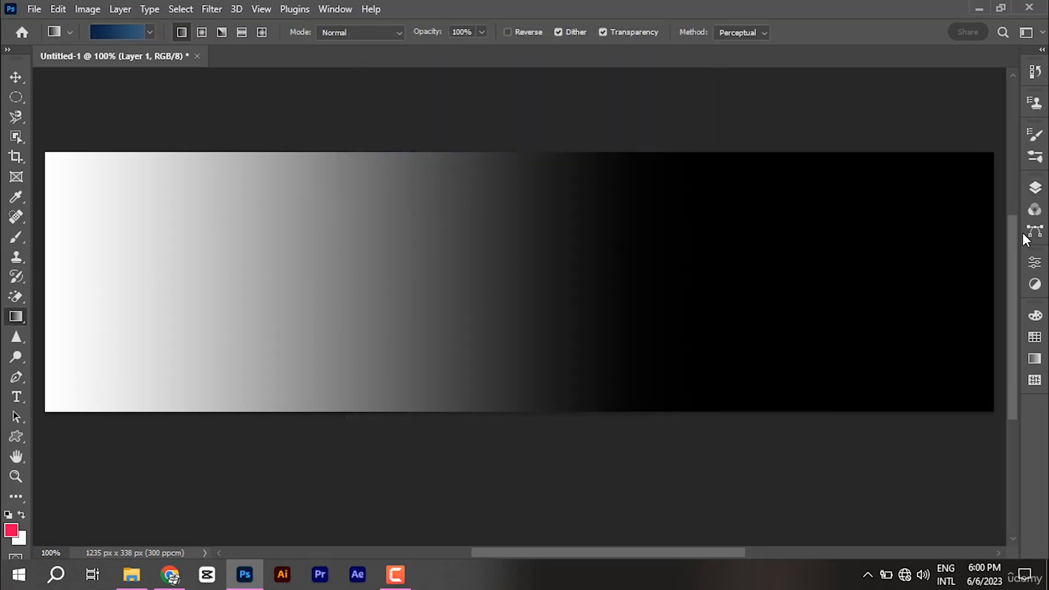
pyautogui.click(1035, 188)
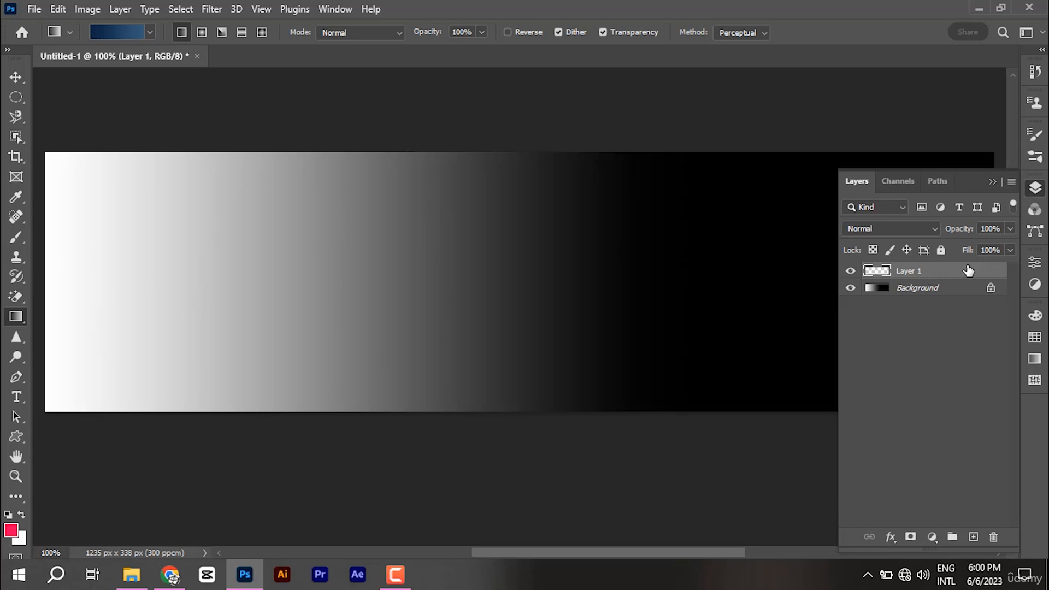
pyautogui.click(992, 182)
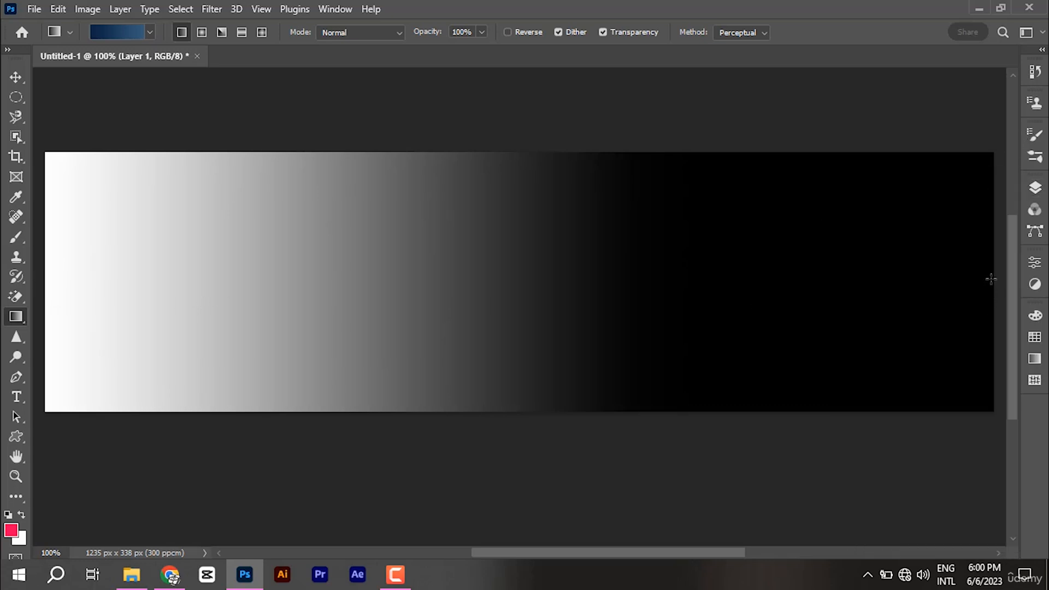
pyautogui.moveTo(989, 276); pyautogui.dragTo(447, 278)
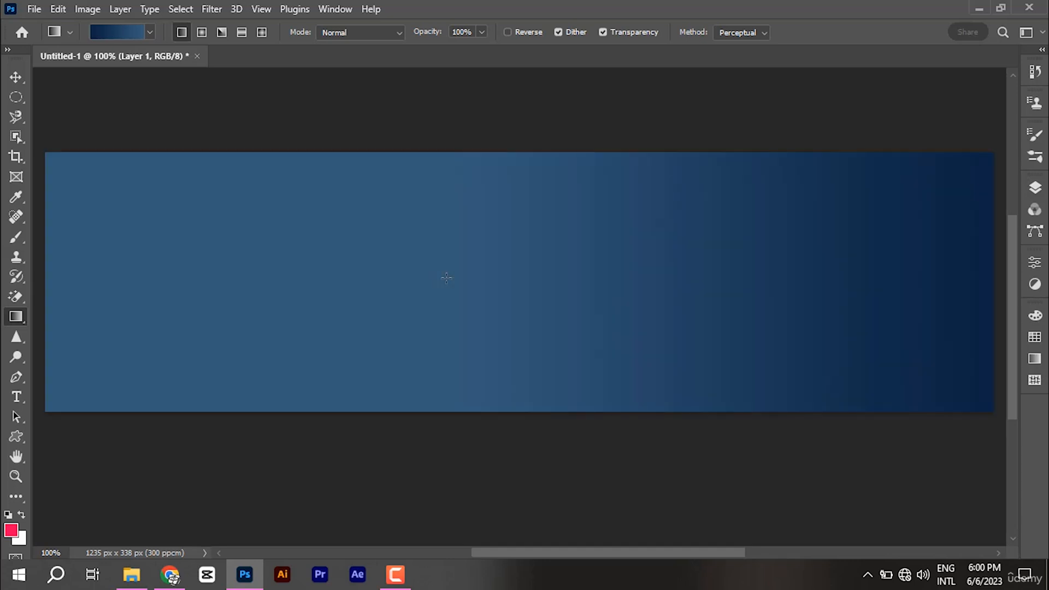
pyautogui.click(1035, 188)
pyautogui.click(926, 229)
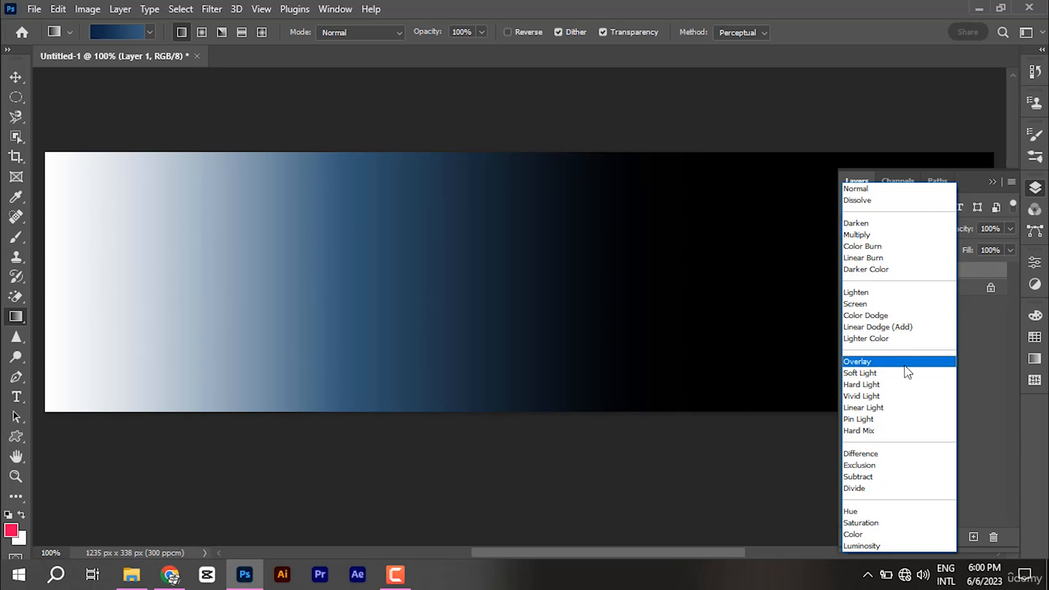
# Step: Set Layer 1's blend mode to Overlay and collapse the Layers panel
pyautogui.click(907, 371)
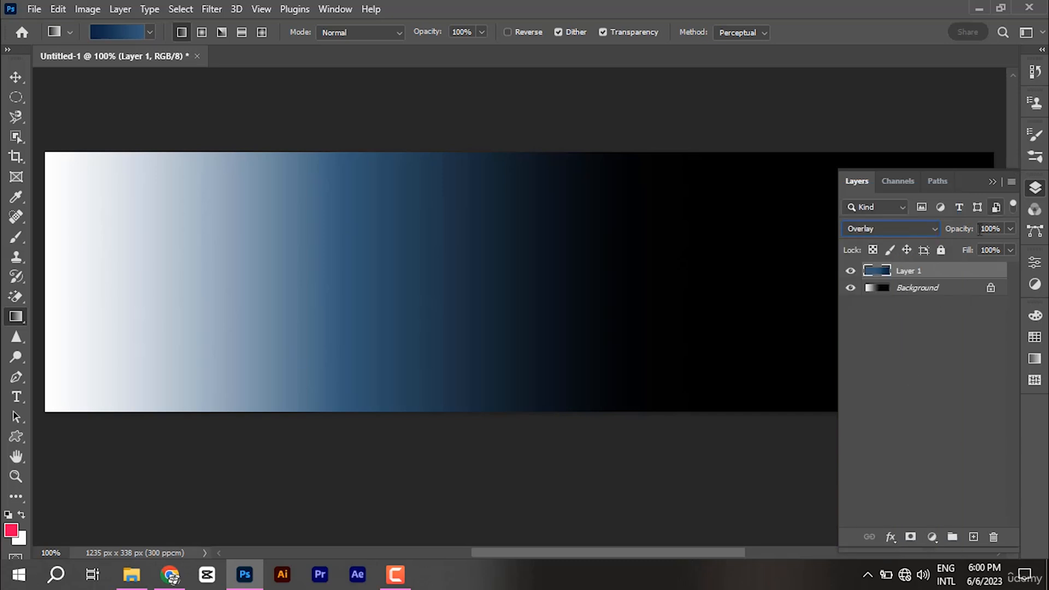
pyautogui.click(994, 181)
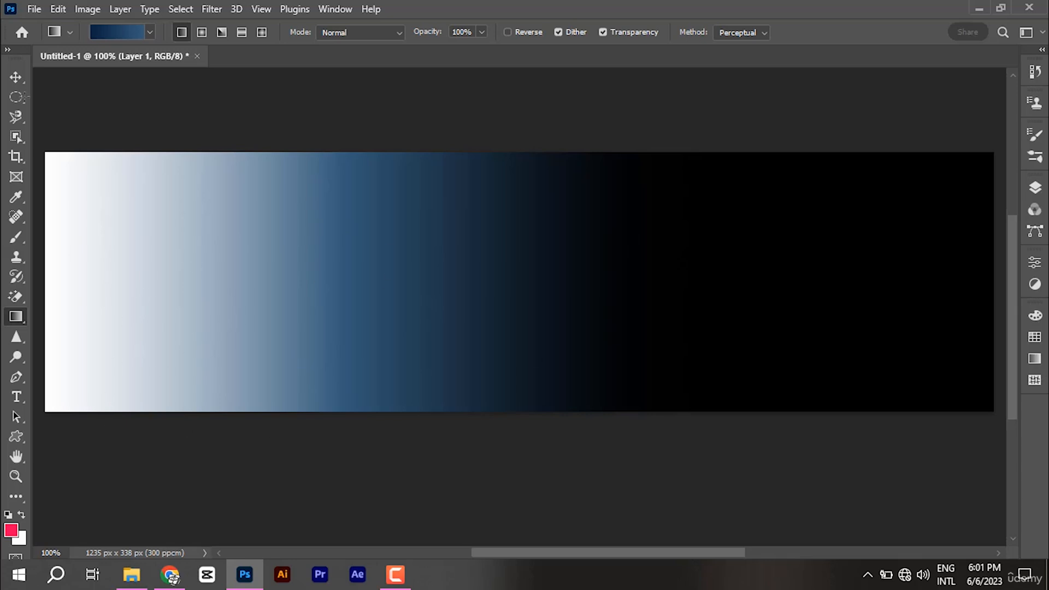
# Step: Drag the portrait from Pictures into the banner and commit it at the left edge
pyautogui.click(135, 582)
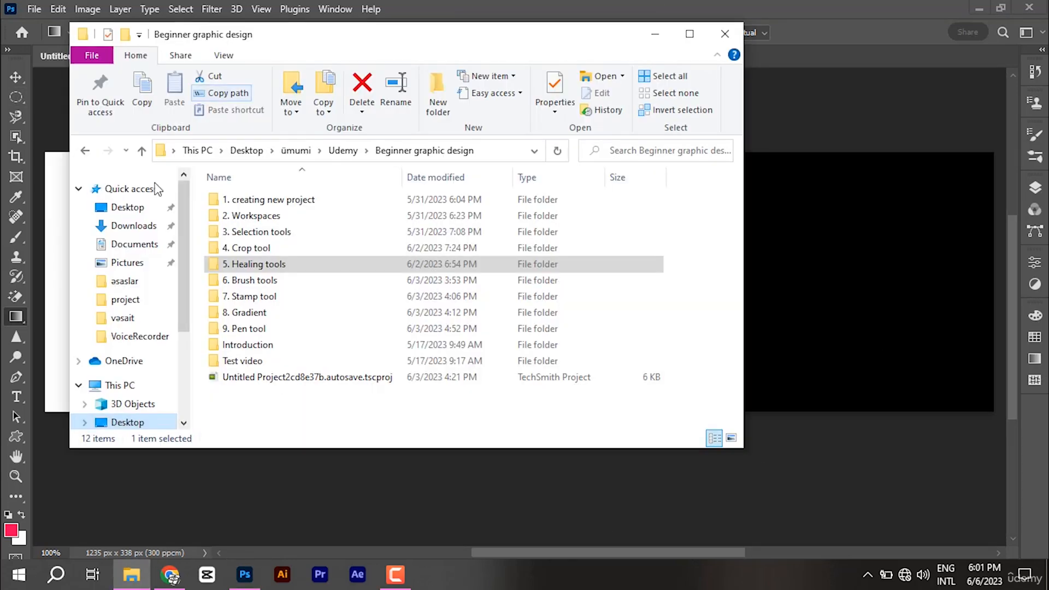
pyautogui.click(127, 263)
pyautogui.moveTo(419, 244); pyautogui.dragTo(825, 343)
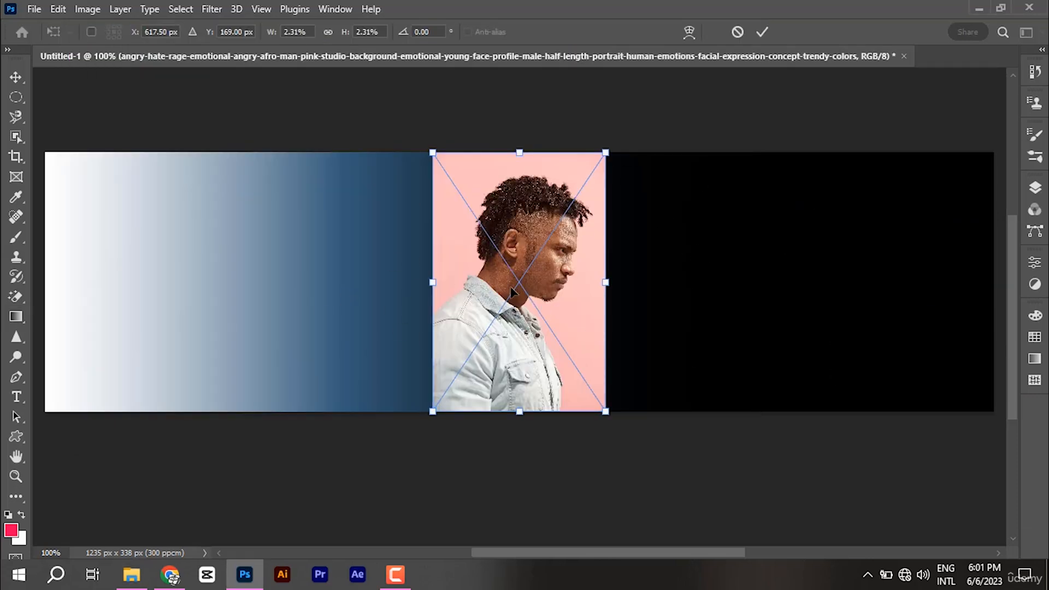
pyautogui.moveTo(569, 273); pyautogui.dragTo(185, 273)
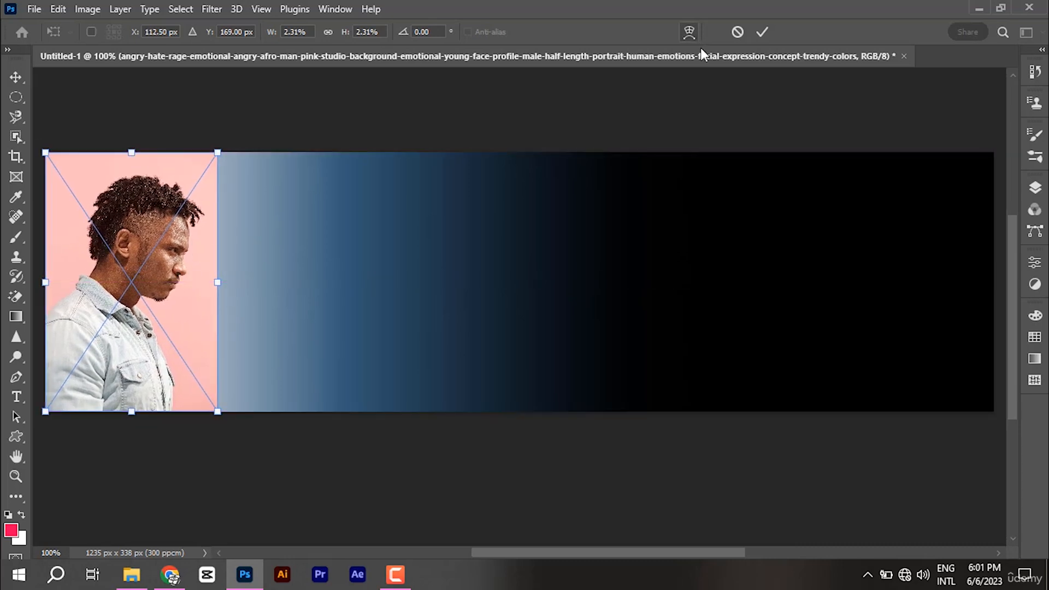
pyautogui.click(762, 31)
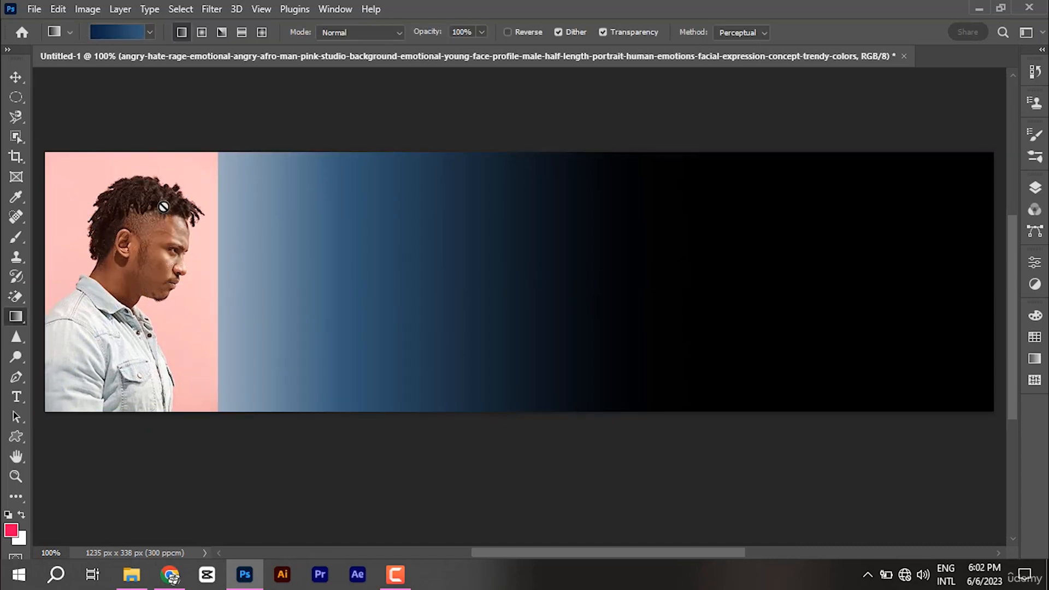
# Step: Auto-select the man in the portrait with the Object Selection tool
pyautogui.click(21, 137)
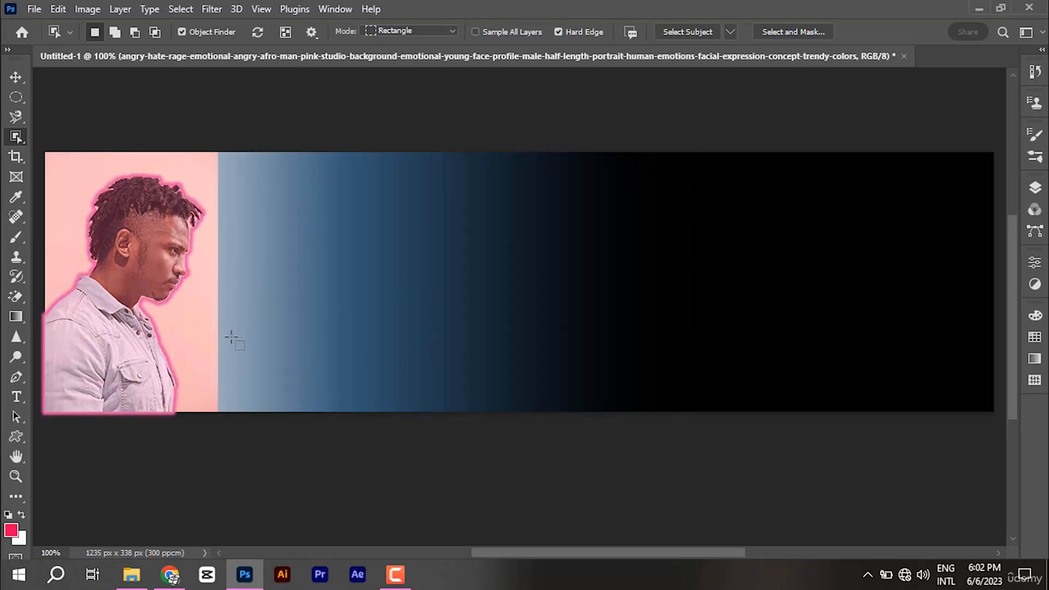
pyautogui.click(52, 215)
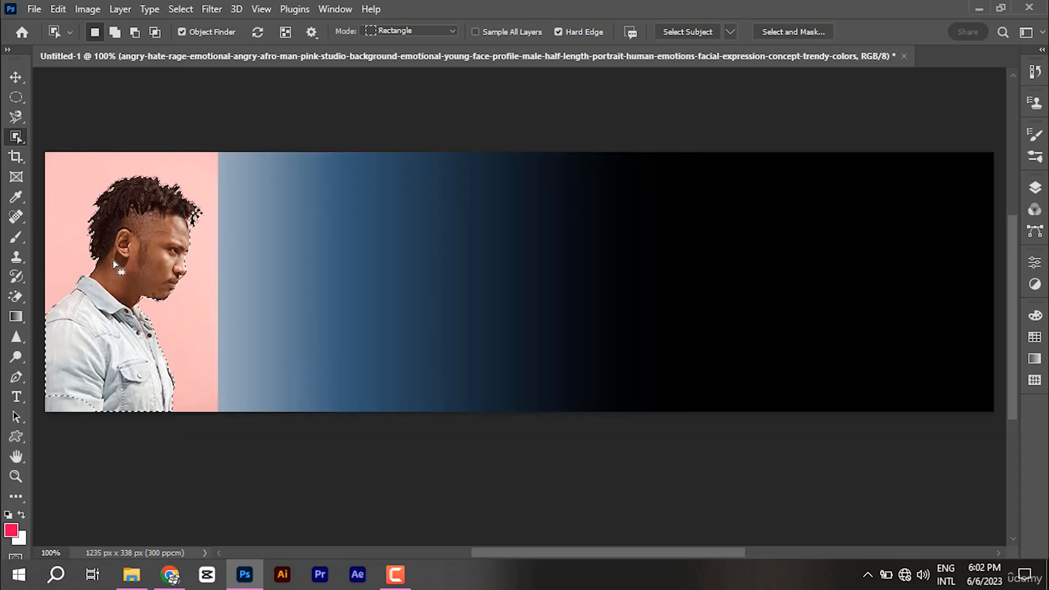
pyautogui.scroll(3, 141, 311)
pyautogui.scroll(3, 141, 311)
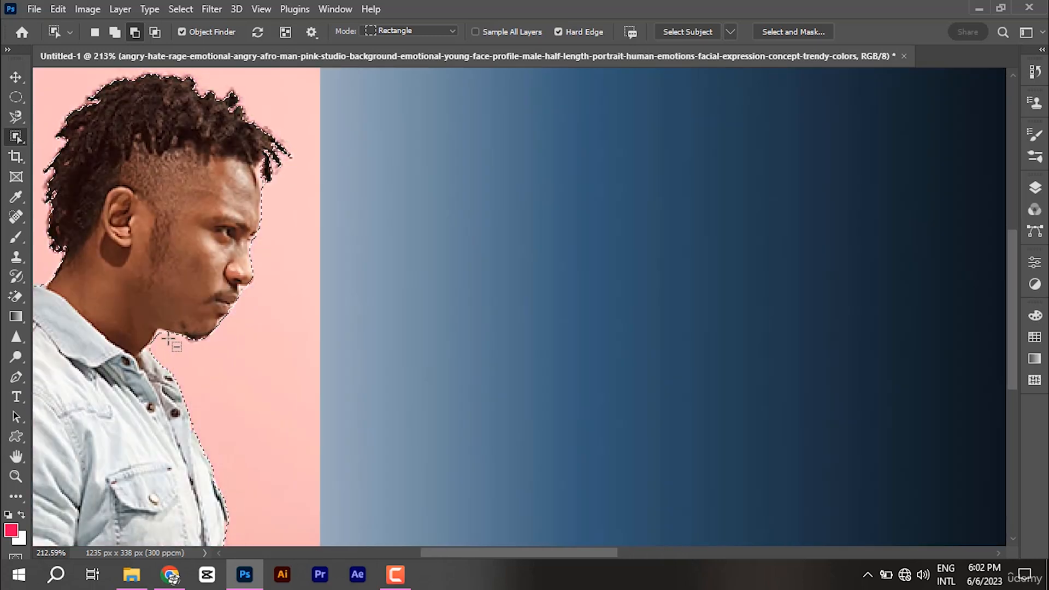
# Step: Refine the selection with an 8 px Quick Selection brush, adding the nose tip
pyautogui.rightClick(16, 137)
pyautogui.click(77, 154)
pyautogui.moveTo(469, 260); pyautogui.dragTo(415, 277)
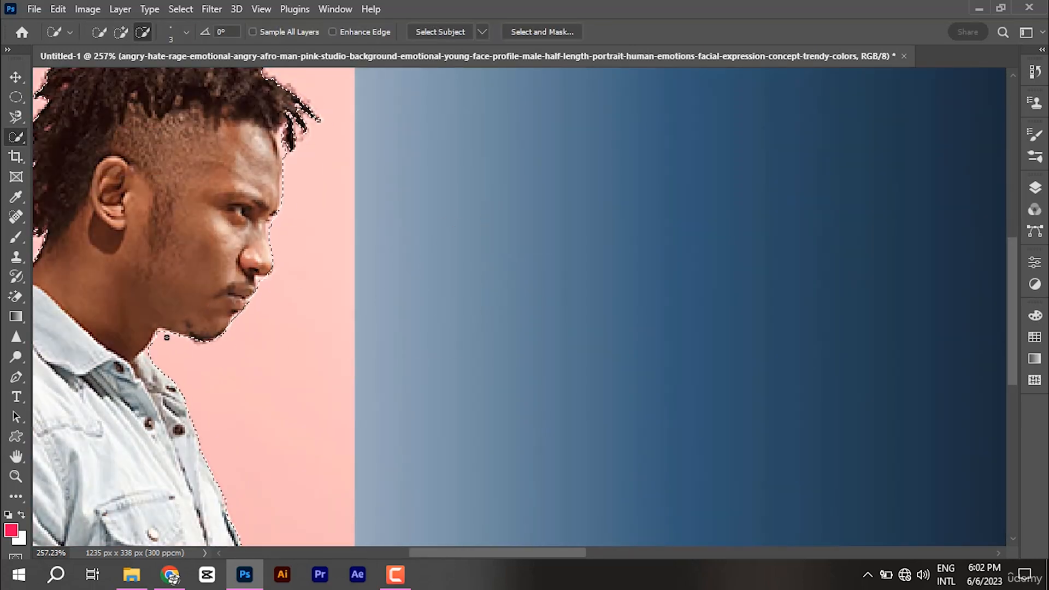
pyautogui.scroll(-2, 555, 299)
pyautogui.scroll(5, 324, 224)
pyautogui.scroll(-4, 324, 224)
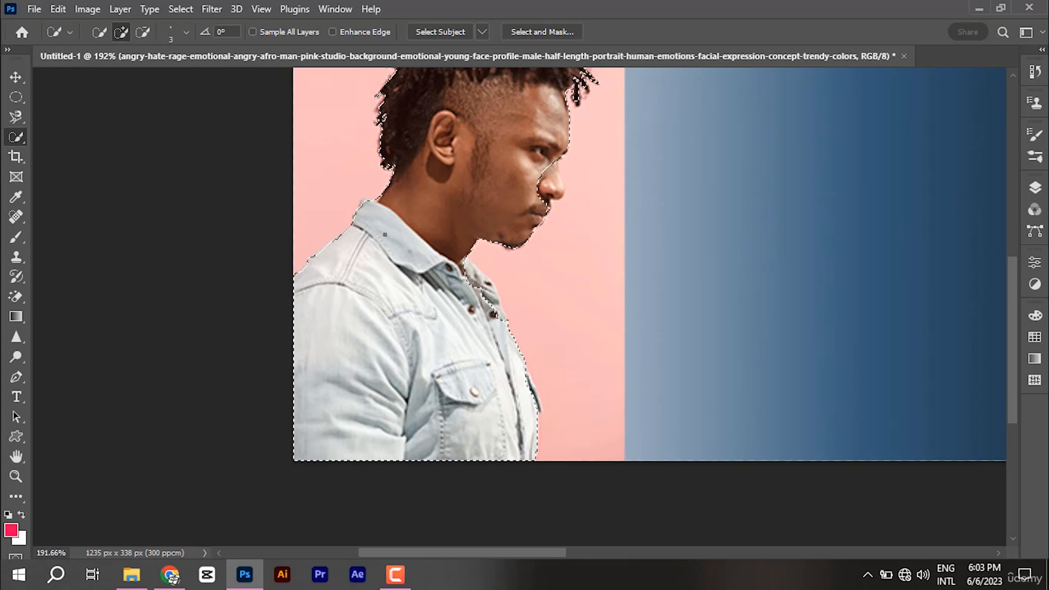
pyautogui.scroll(-3, 361, 290)
pyautogui.rightClick(421, 239)
pyautogui.click(456, 222)
pyautogui.scroll(5, 485, 225)
pyautogui.moveTo(454, 216); pyautogui.dragTo(461, 216)
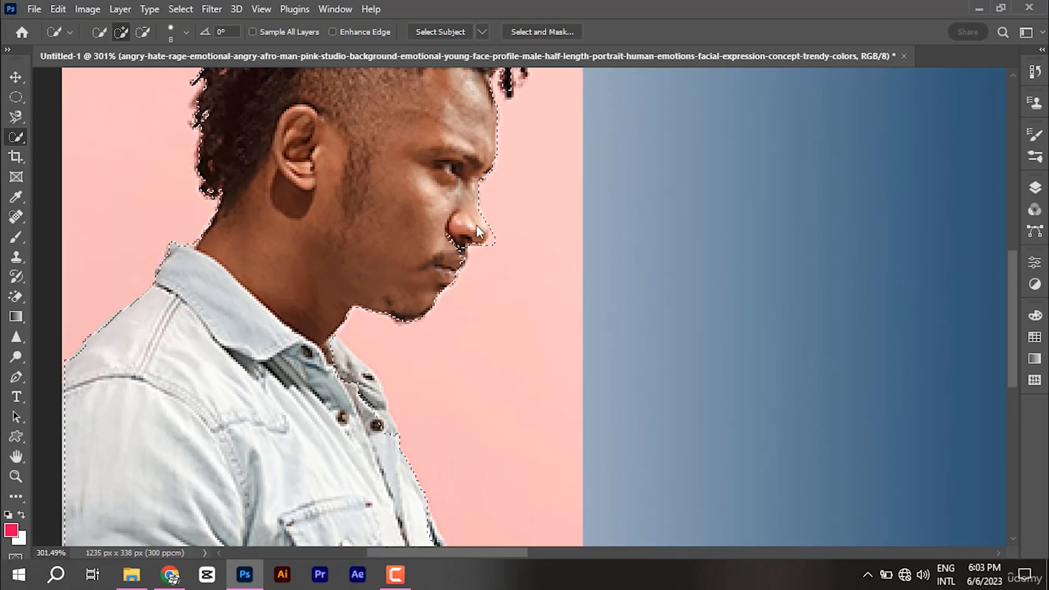
pyautogui.click(483, 227)
pyautogui.scroll(-4, 547, 251)
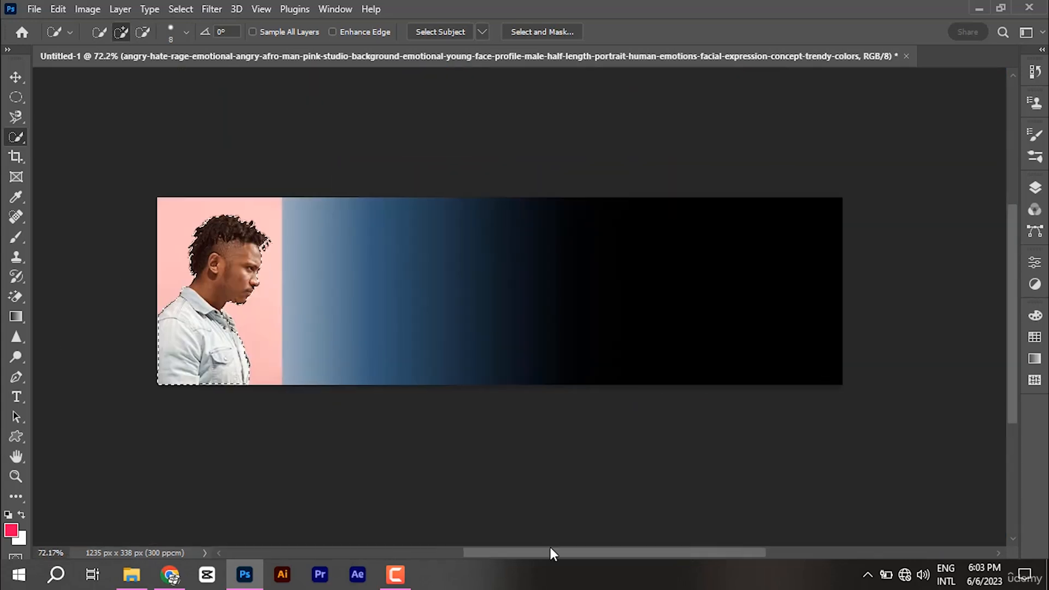
pyautogui.scroll(1, 820, 306)
pyautogui.click(1035, 188)
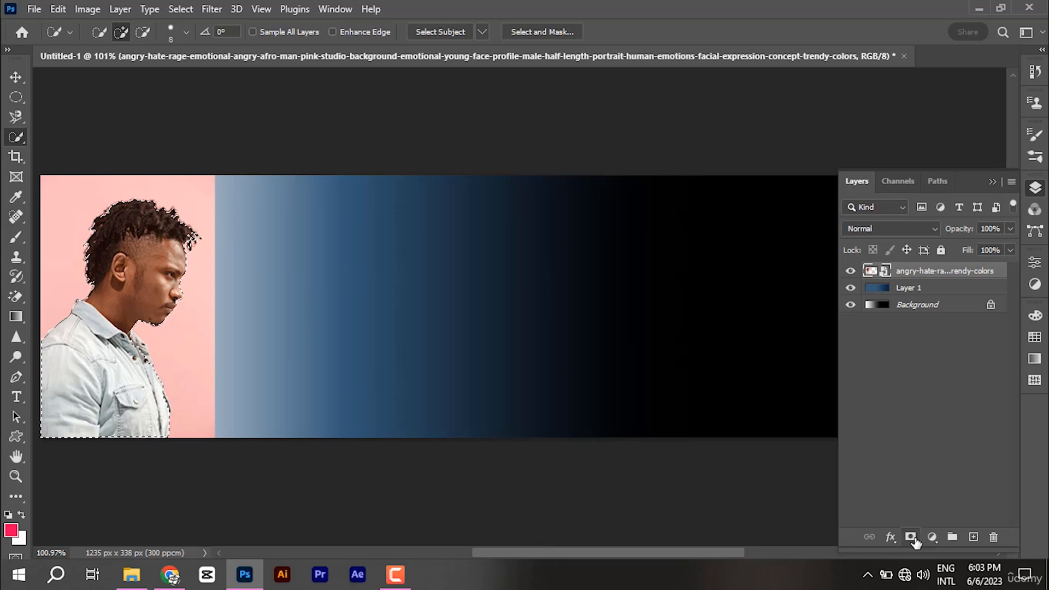
# Step: Feather the selection by 2 px and add a layer mask hiding the pink background
pyautogui.rightClick(95, 259)
pyautogui.click(176, 291)
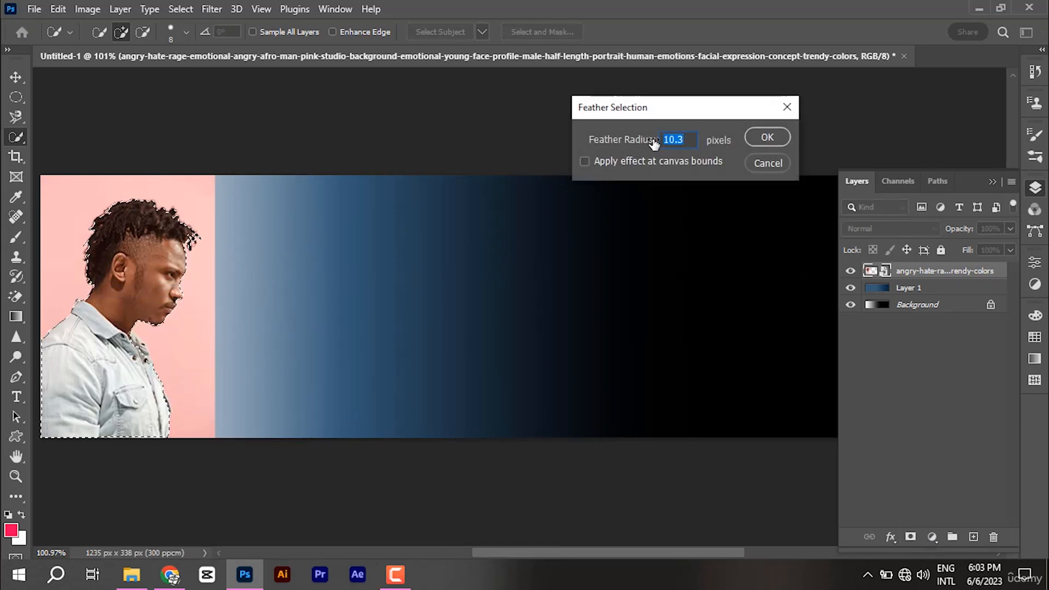
pyautogui.write('2')
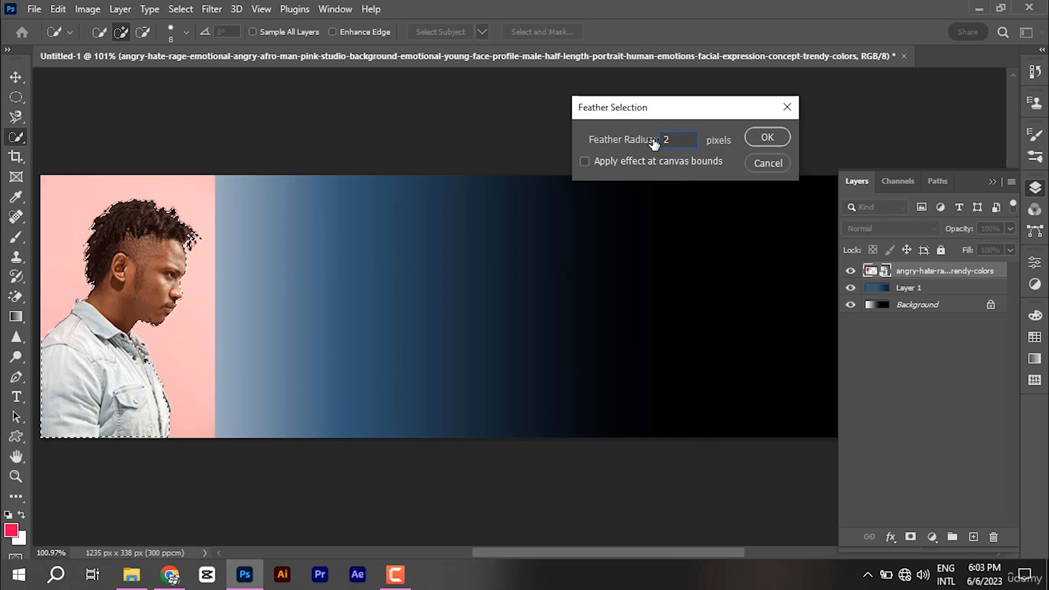
pyautogui.click(760, 136)
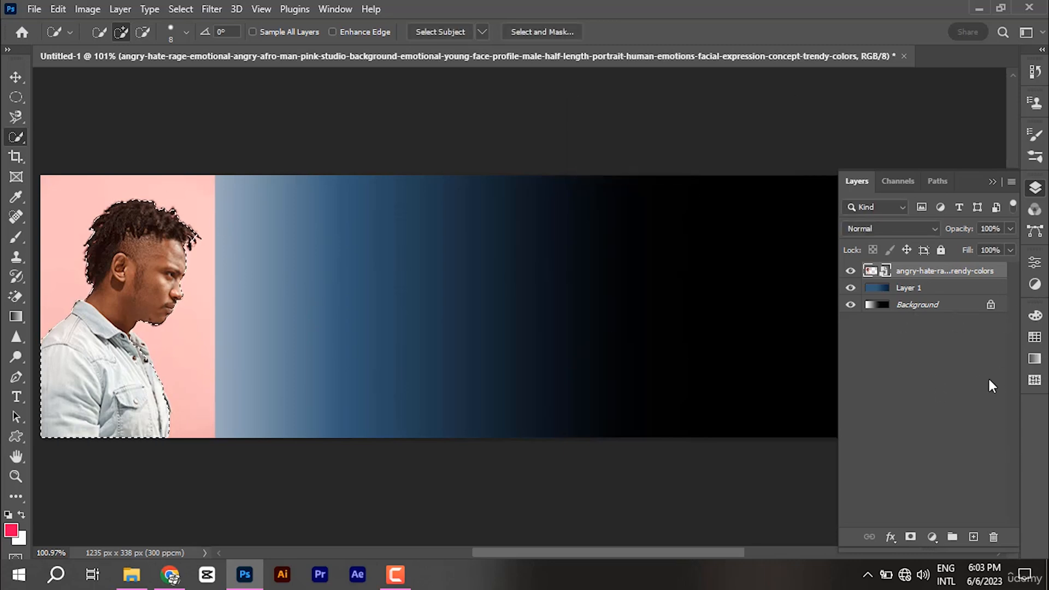
pyautogui.click(911, 537)
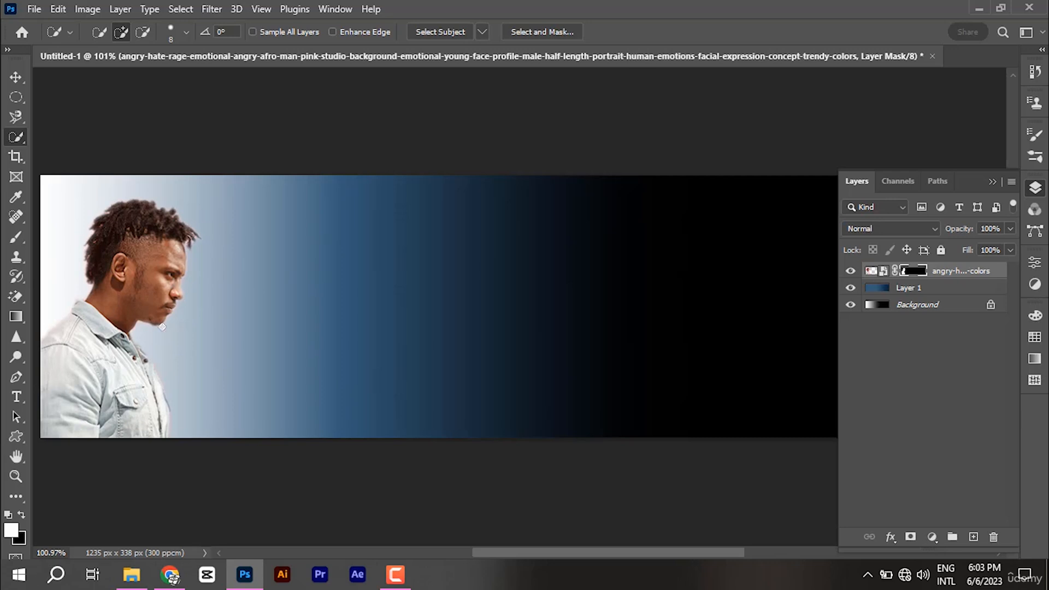
pyautogui.click(993, 183)
pyautogui.press('v')
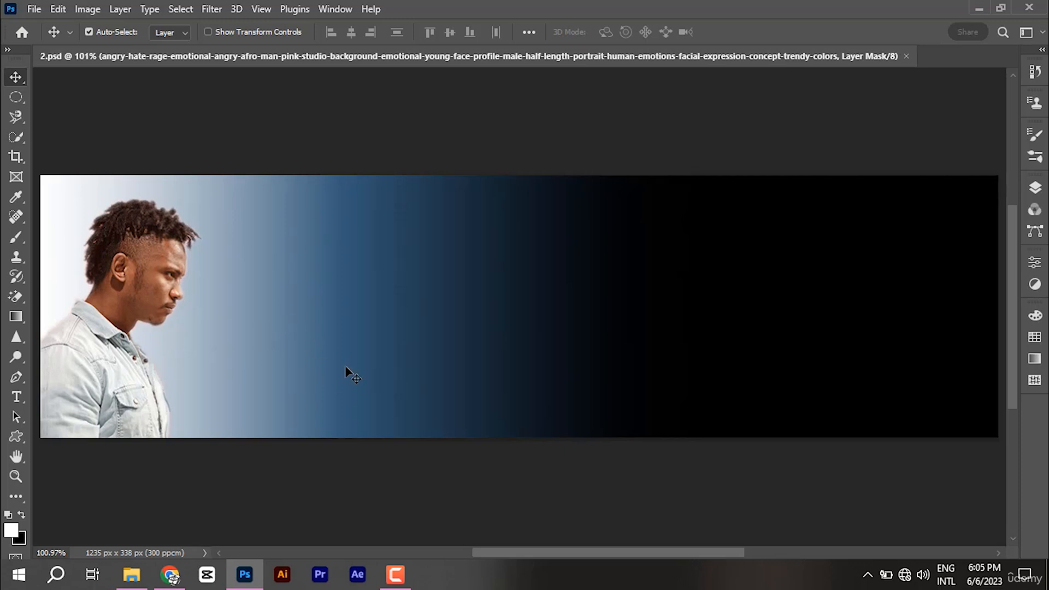
# Step: Open 1.psd from File Explorer in another tab, then return to 2.psd
pyautogui.click(143, 581)
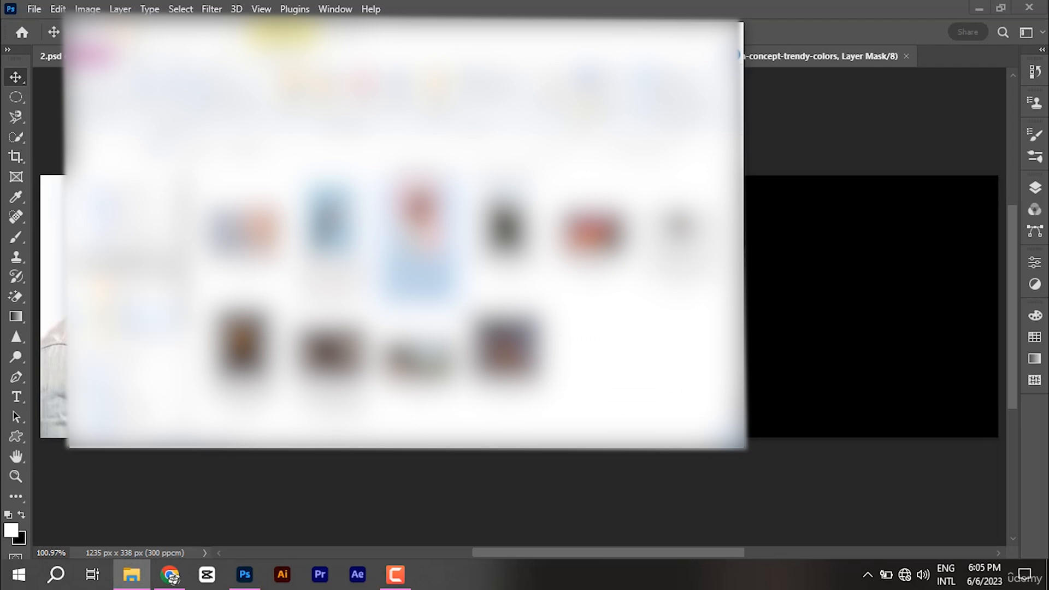
pyautogui.click(142, 301)
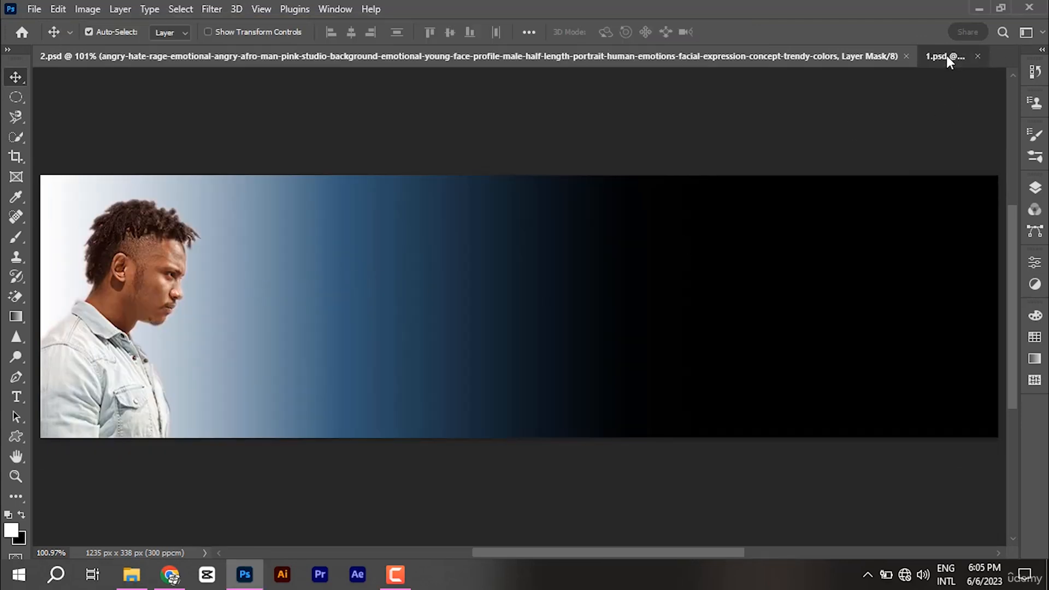
pyautogui.click(945, 56)
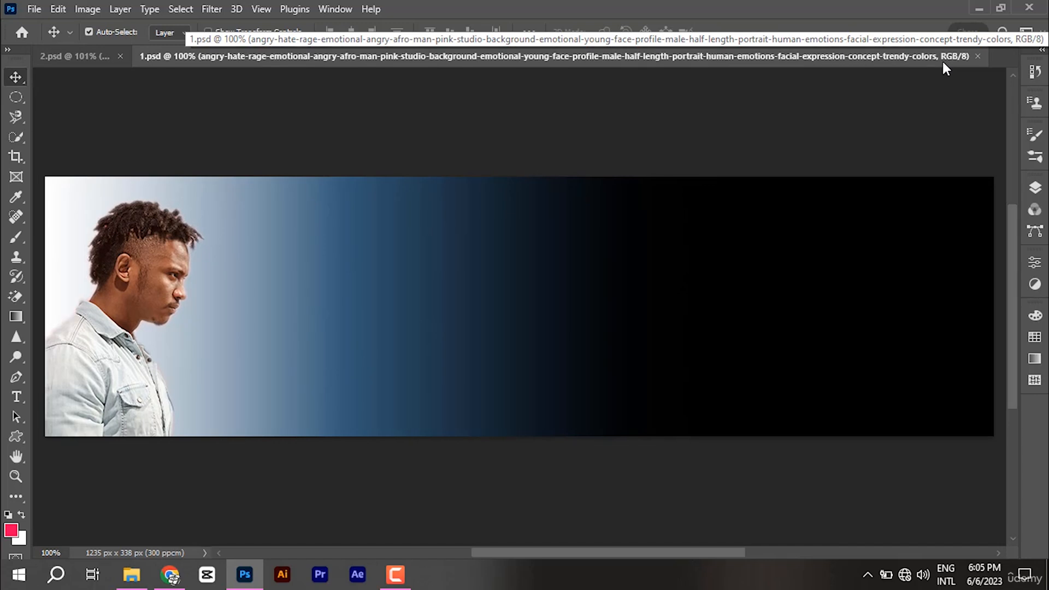
pyautogui.hotkey('ctrl', 'Tab')
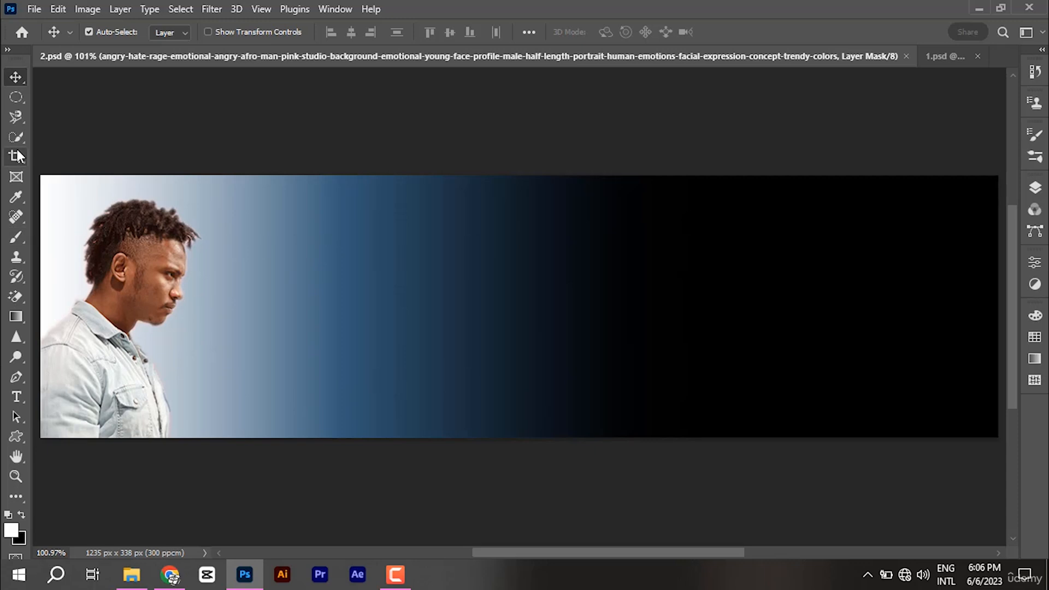
# Step: Select the man using a 47 px Quick Selection brush
pyautogui.moveTo(17, 137); pyautogui.dragTo(82, 152)
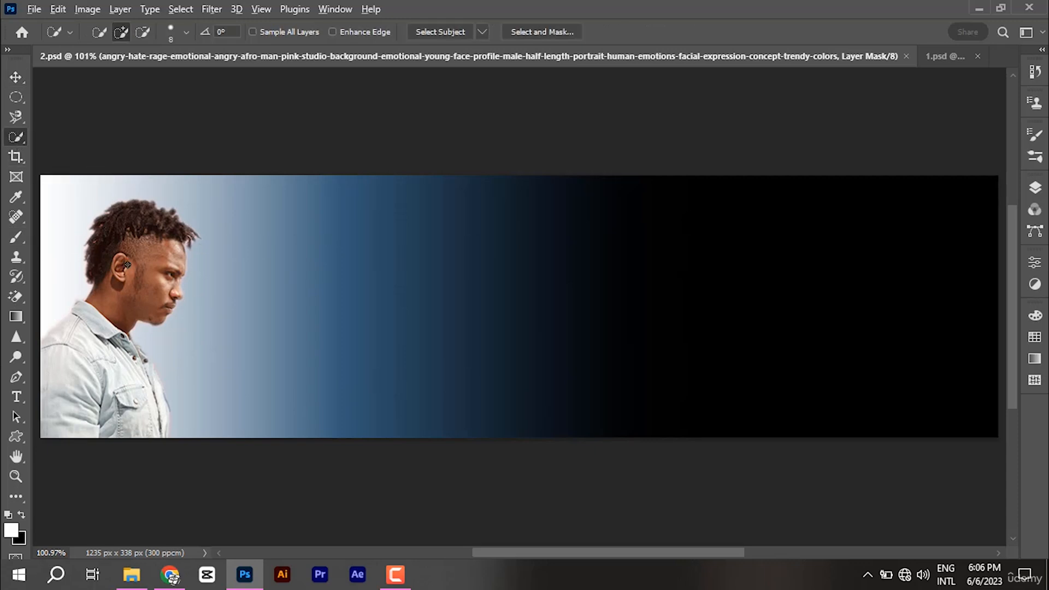
pyautogui.keyDown('alt'); pyautogui.rightClick(127, 265); pyautogui.keyUp('alt')
pyautogui.moveTo(63, 383)
pyautogui.mouseDown()
pyautogui.moveTo(112, 400)
pyautogui.moveTo(104, 323)
pyautogui.mouseUp()
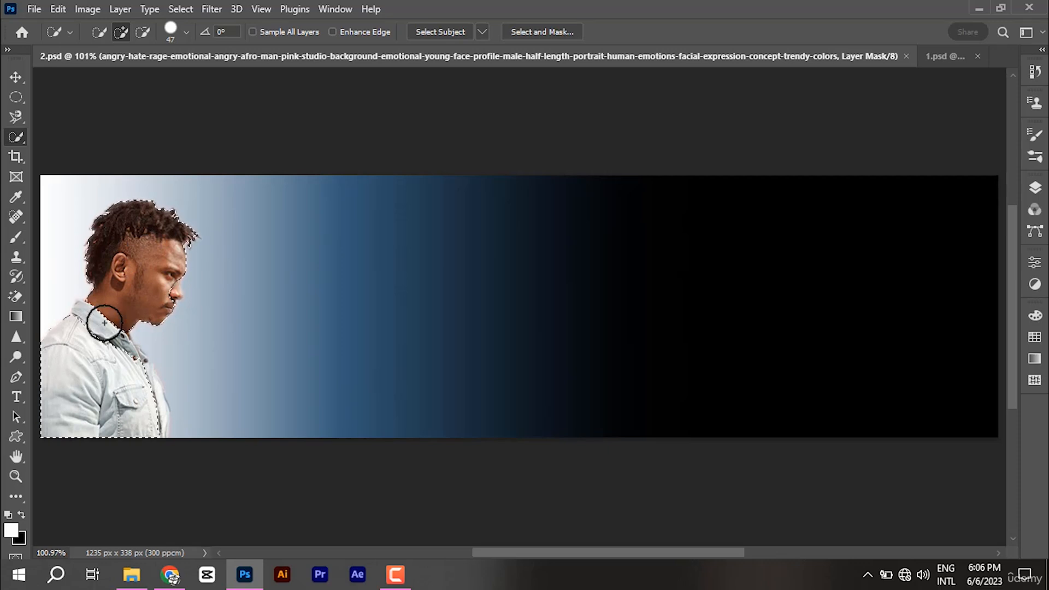
pyautogui.scroll(4, 136, 438)
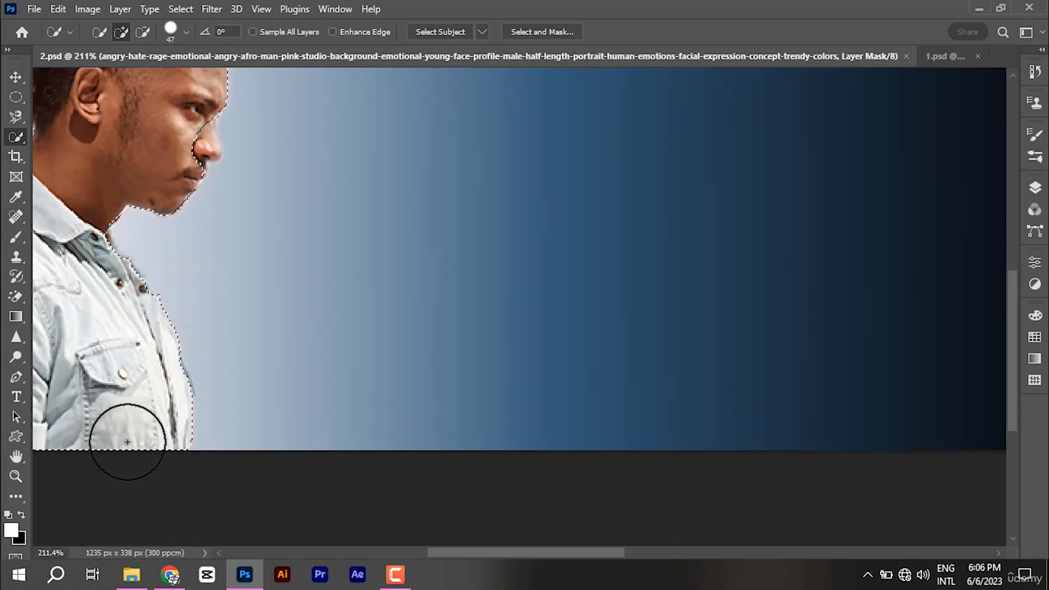
pyautogui.scroll(-2, 164, 219)
pyautogui.scroll(-2, 210, 224)
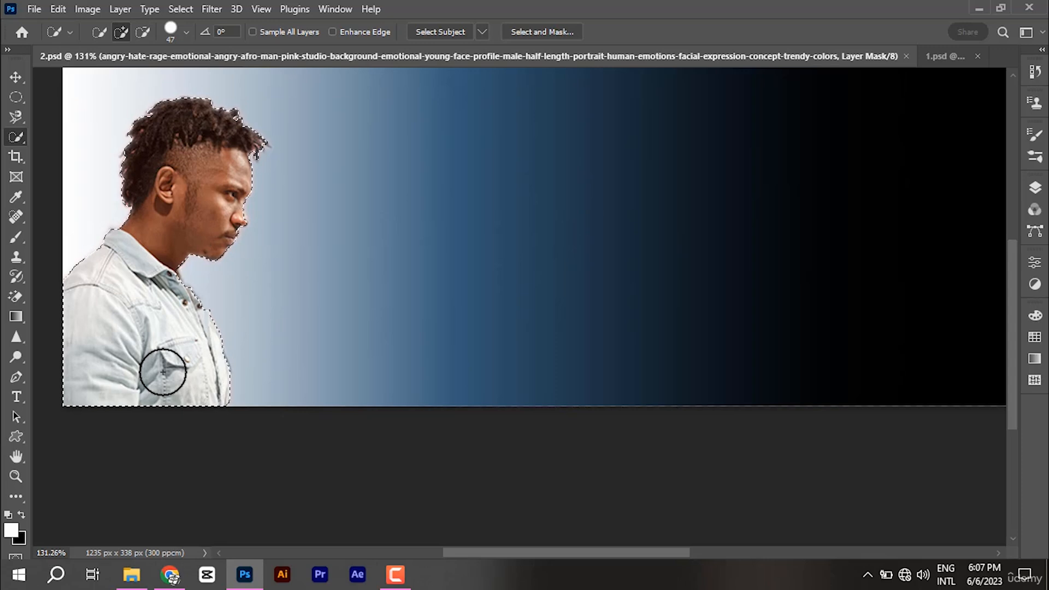
pyautogui.rightClick(157, 257)
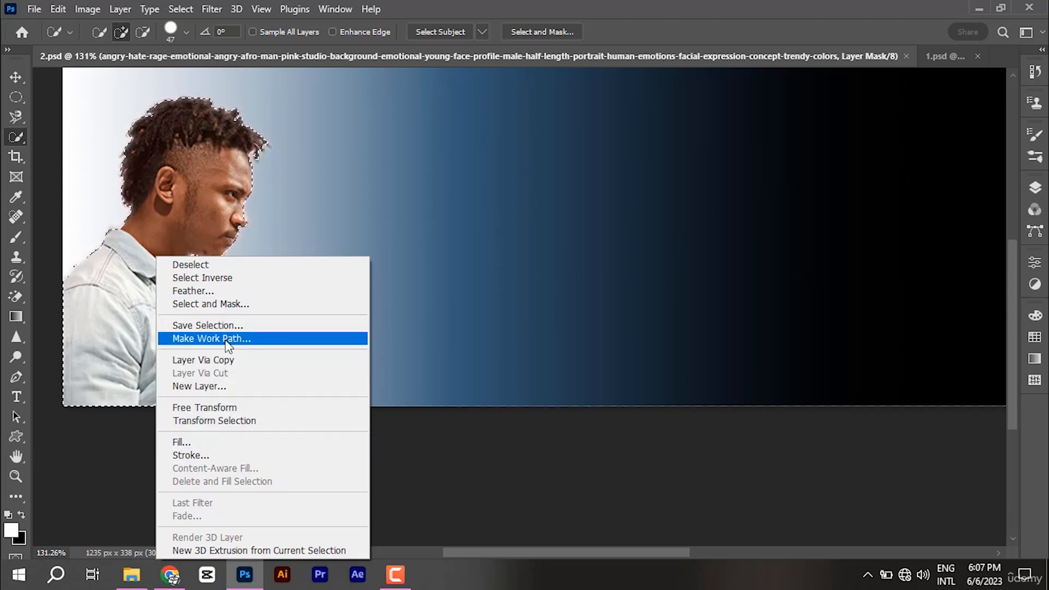
pyautogui.click(1042, 189)
# Step: Delete the portrait layer's mask and convert the layer to a Smart Object
pyautogui.click(1038, 188)
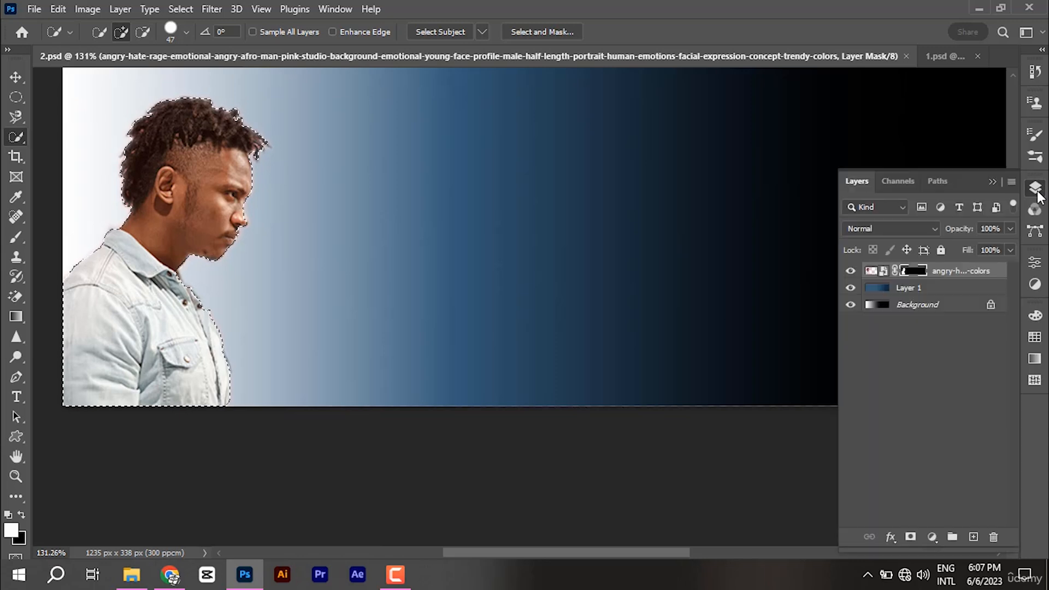
pyautogui.rightClick(922, 275)
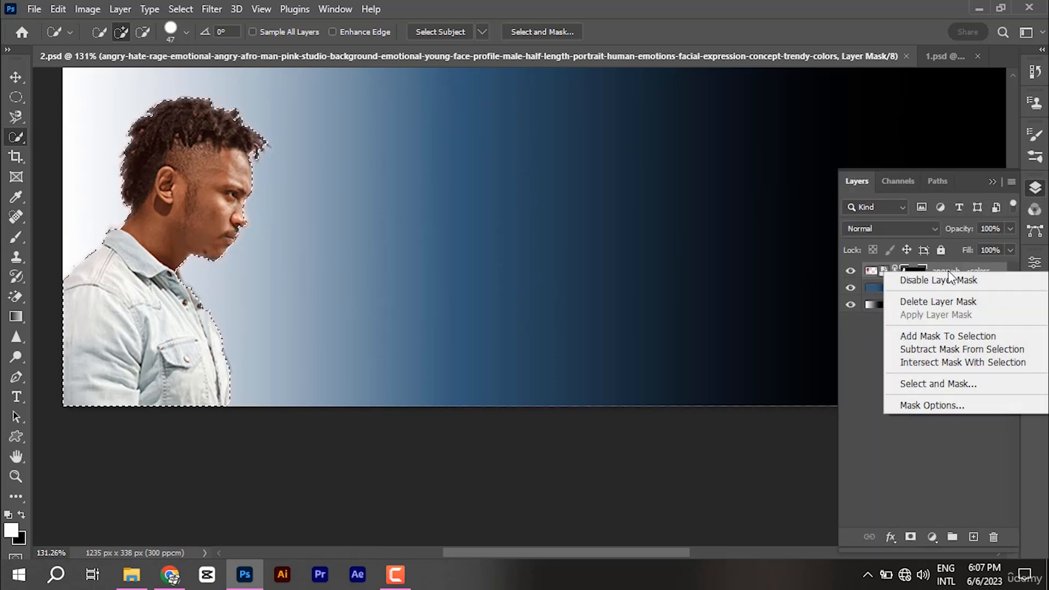
pyautogui.rightClick(954, 272)
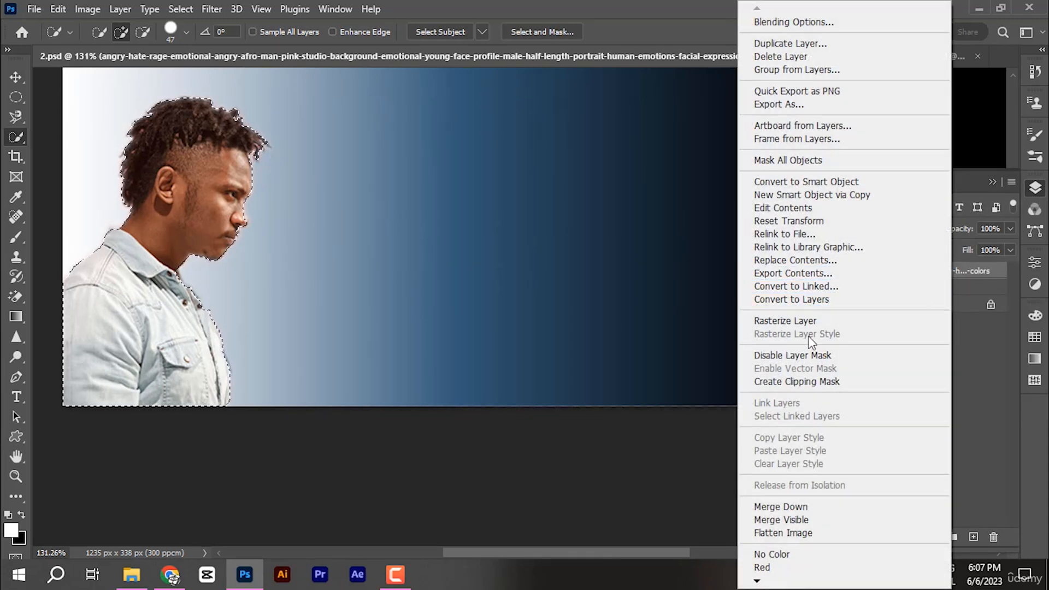
pyautogui.click(785, 321)
pyautogui.rightClick(916, 273)
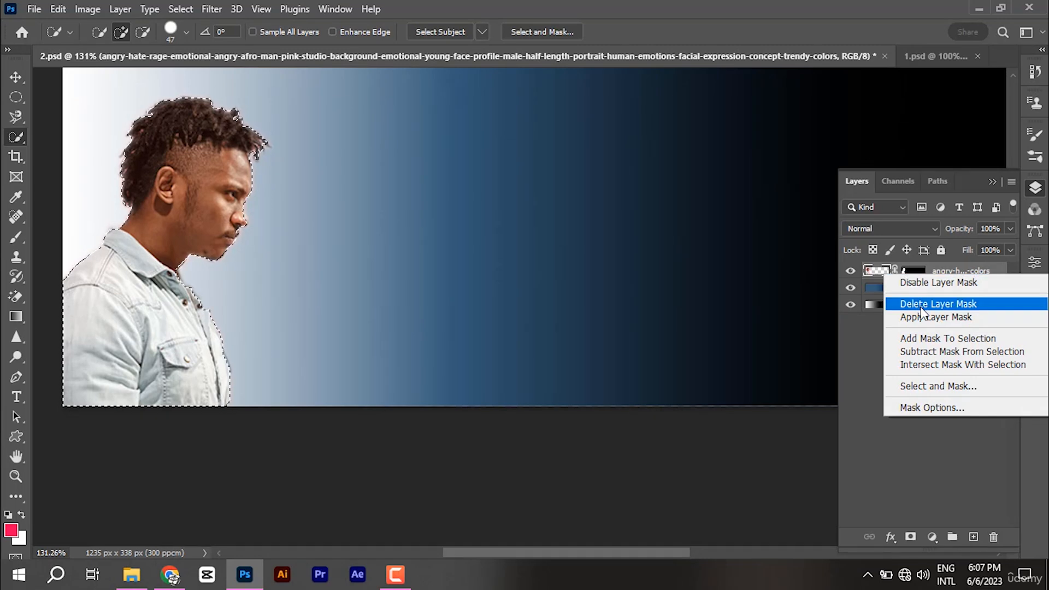
pyautogui.click(924, 304)
pyautogui.rightClick(940, 272)
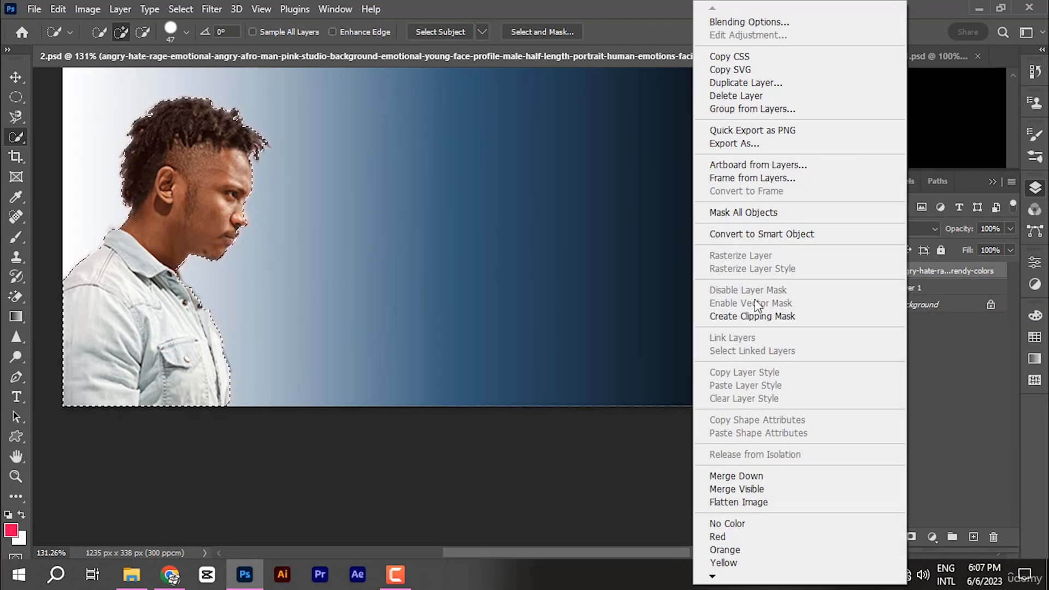
pyautogui.click(772, 236)
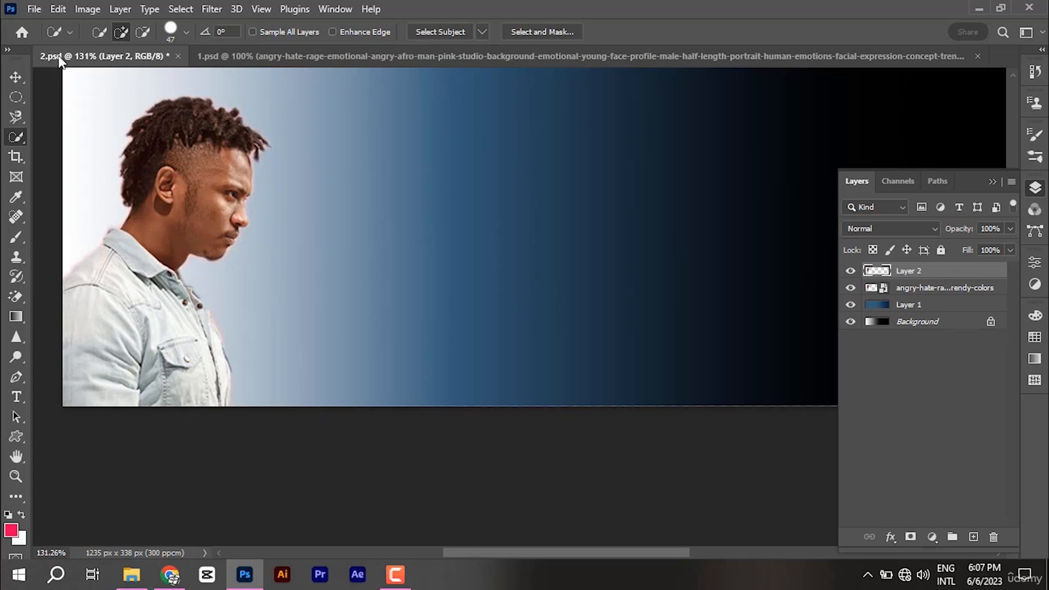
# Step: Reselect the man with Quick Selection, adding his nose tip to the selection
pyautogui.click(16, 77)
pyautogui.click(16, 137)
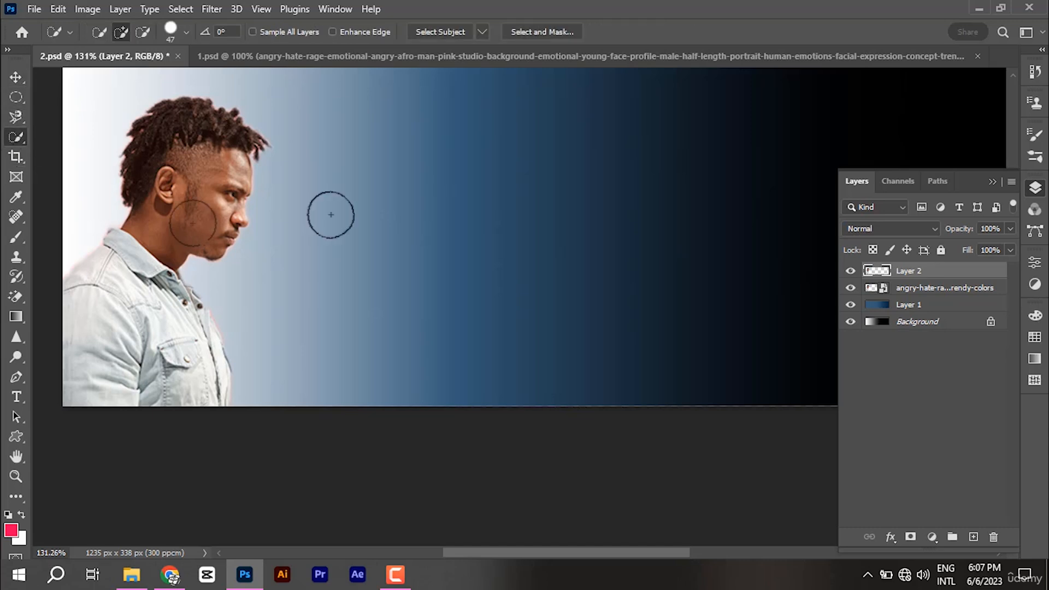
pyautogui.moveTo(193, 223); pyautogui.dragTo(133, 334)
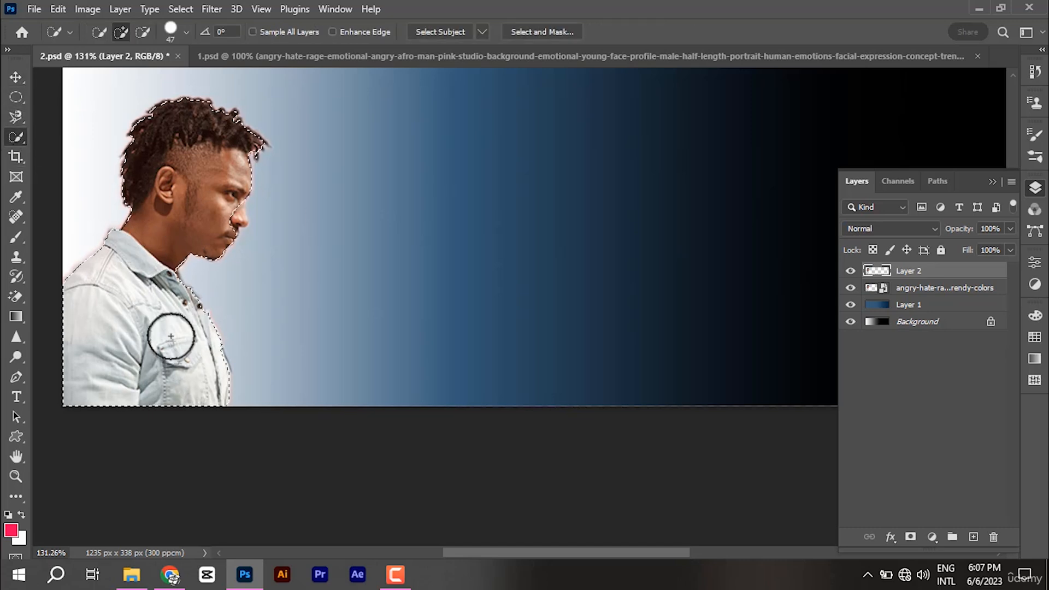
pyautogui.scroll(3, 206, 381)
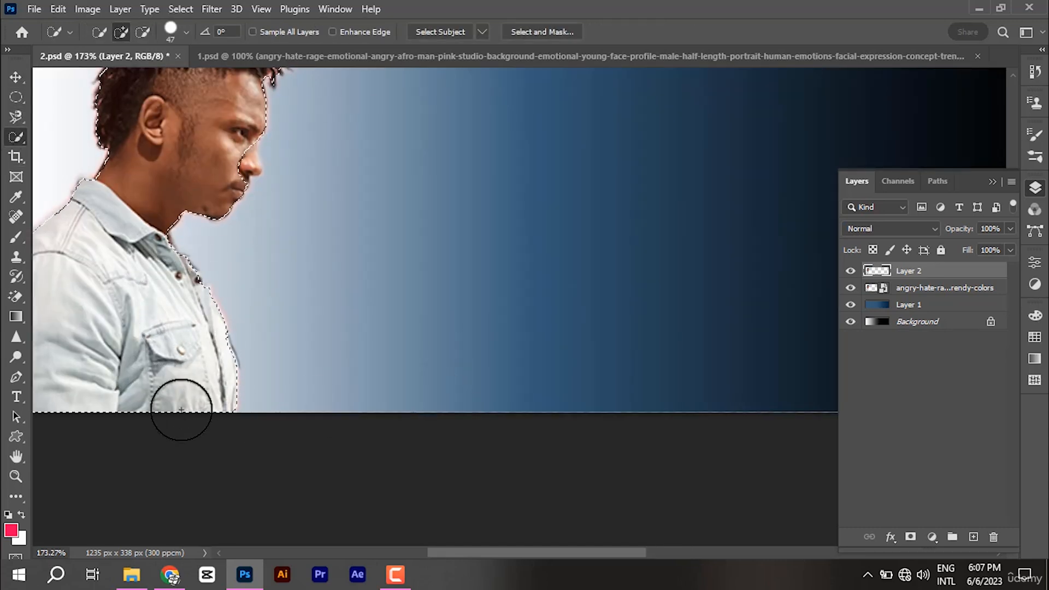
pyautogui.moveTo(222, 147); pyautogui.dragTo(230, 168)
# Step: Open Fill for the man's selection and set its Opacity to 32%
pyautogui.scroll(3, 272, 322)
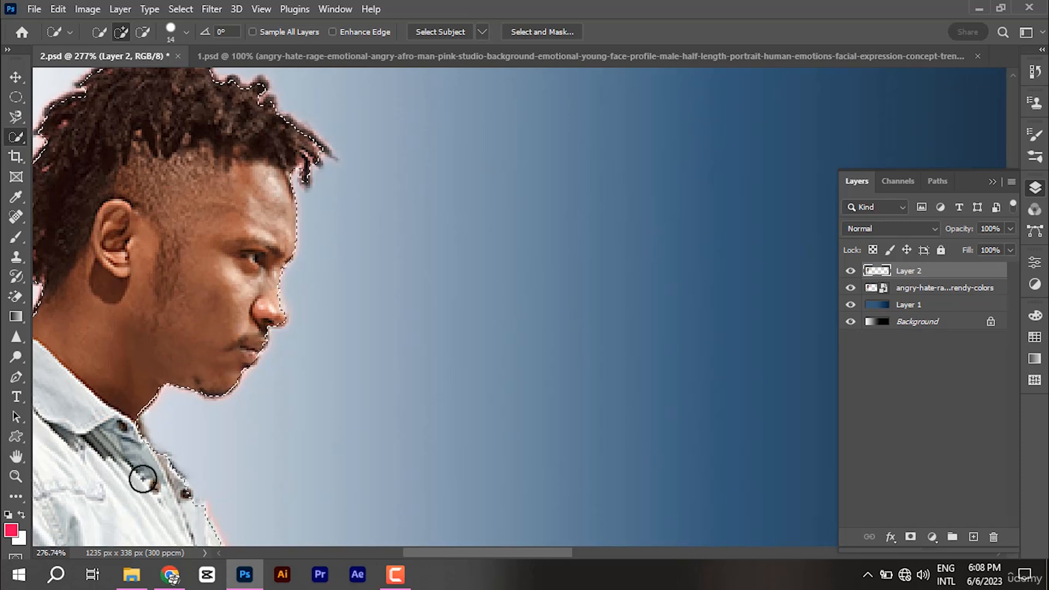
pyautogui.scroll(1, 474, 552)
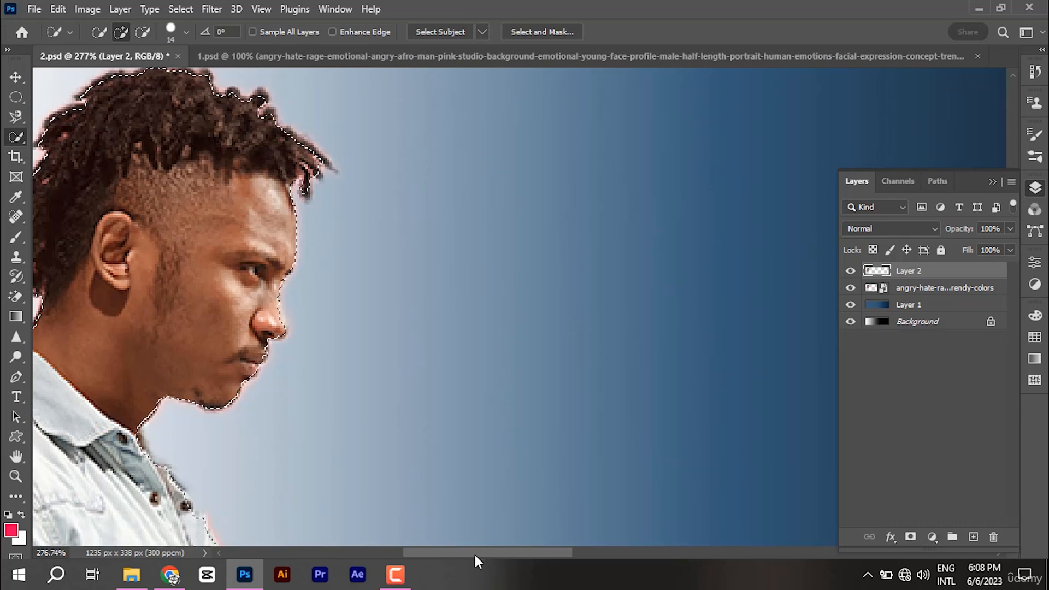
pyautogui.moveTo(473, 549); pyautogui.dragTo(455, 549)
pyautogui.scroll(-3, 565, 175)
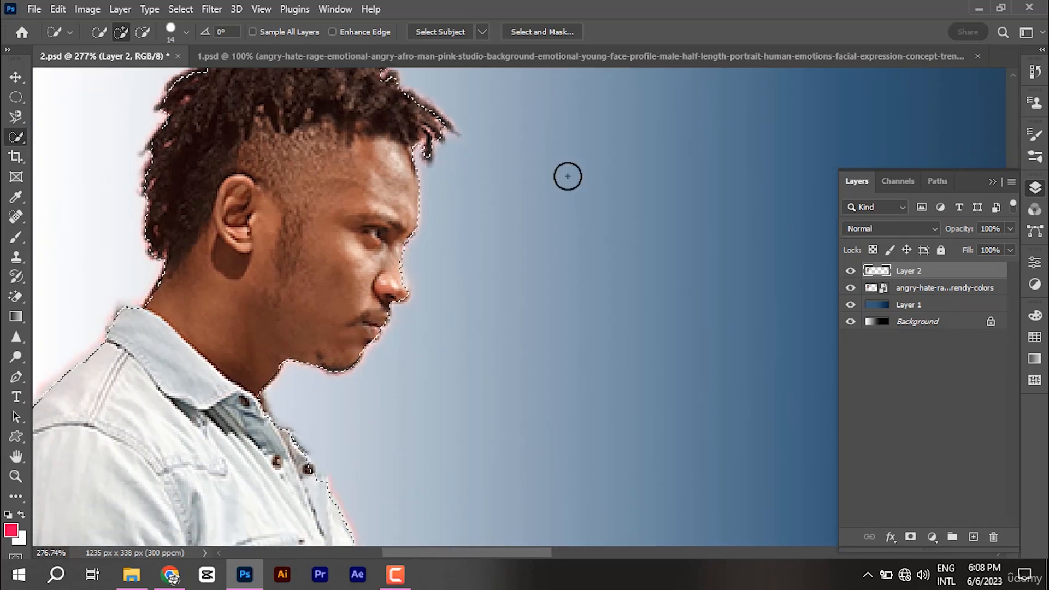
pyautogui.scroll(-1, 630, 228)
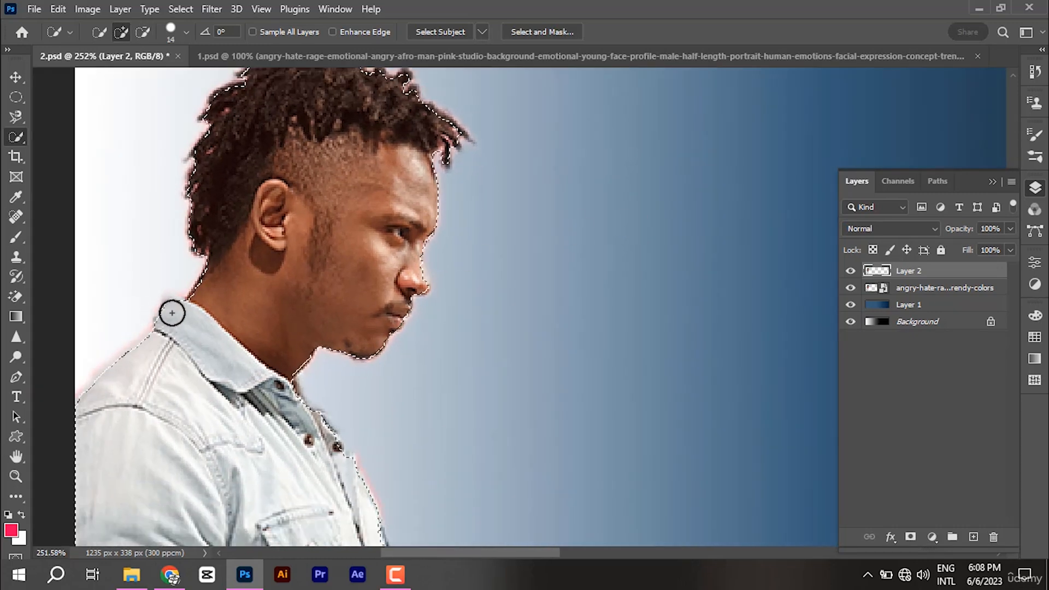
pyautogui.scroll(3, 350, 276)
pyautogui.scroll(-1, 355, 270)
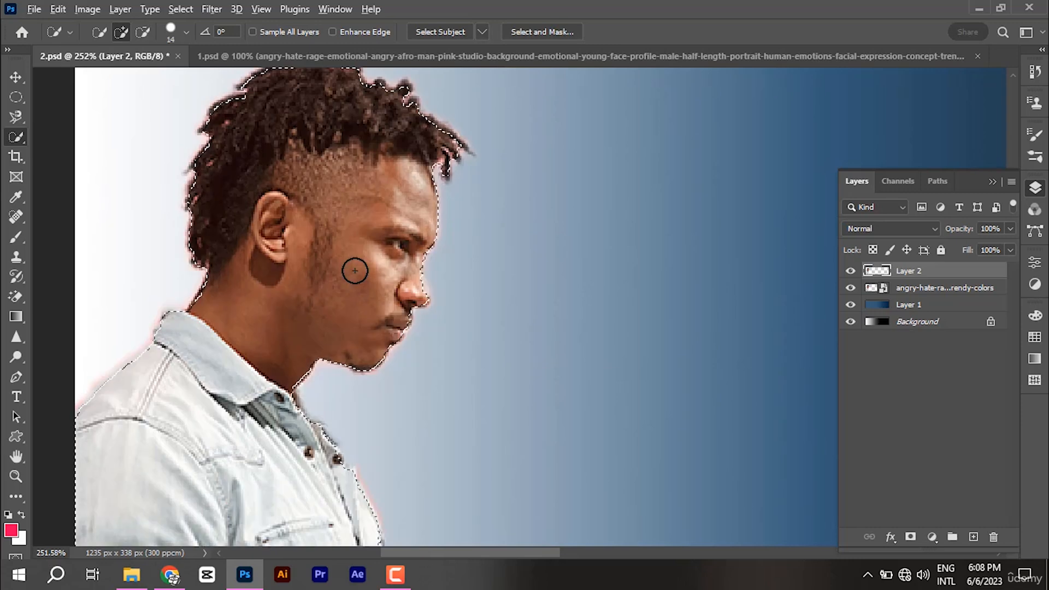
pyautogui.scroll(-2, 289, 372)
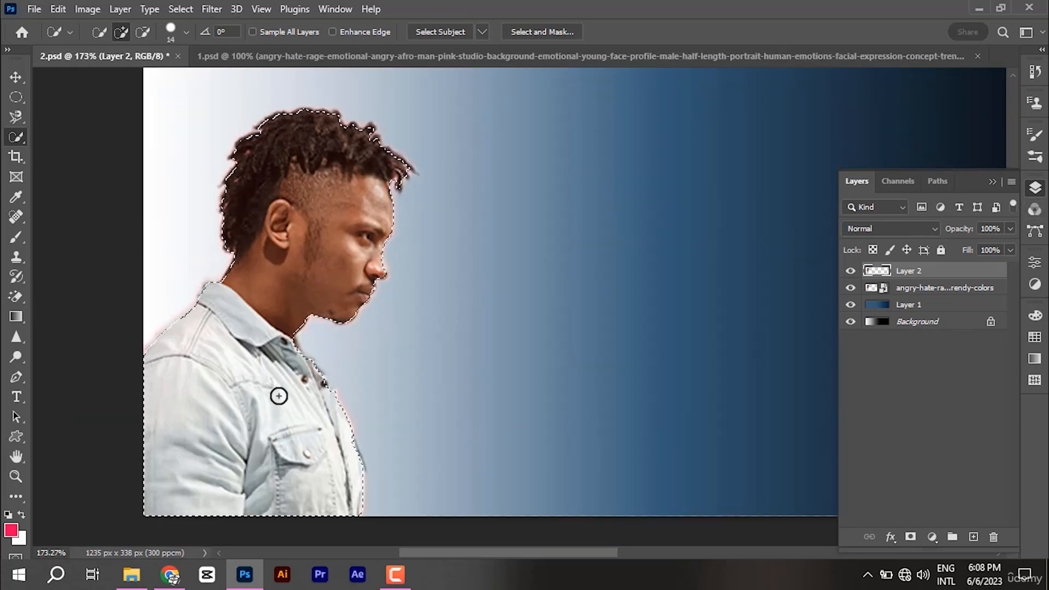
pyautogui.rightClick(324, 224)
pyautogui.click(372, 410)
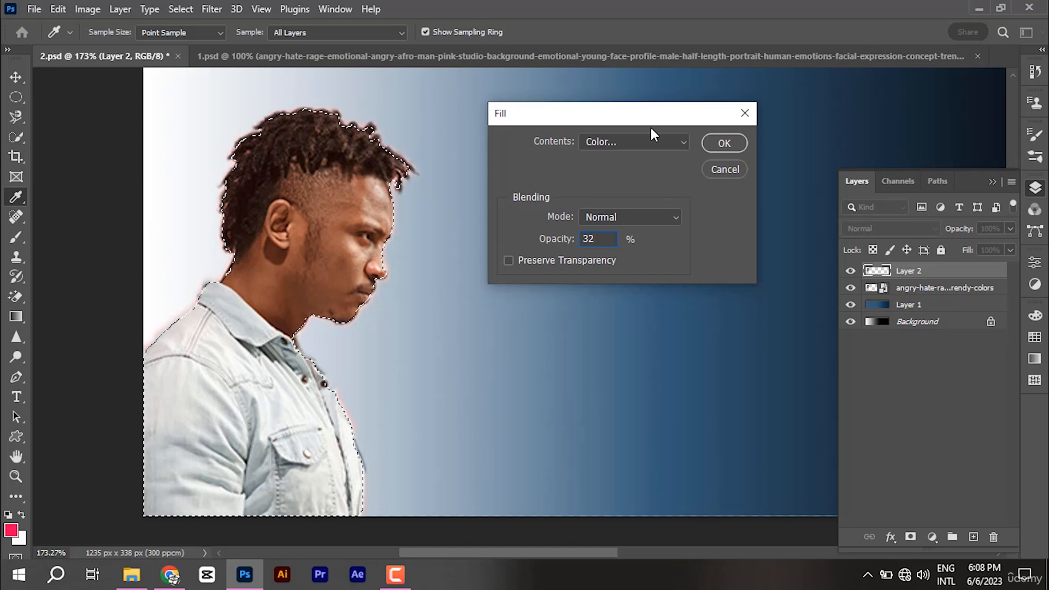
# Step: Fill the man's selection on Layer 2 with the custom blue #0303d1
pyautogui.click(650, 144)
pyautogui.click(624, 182)
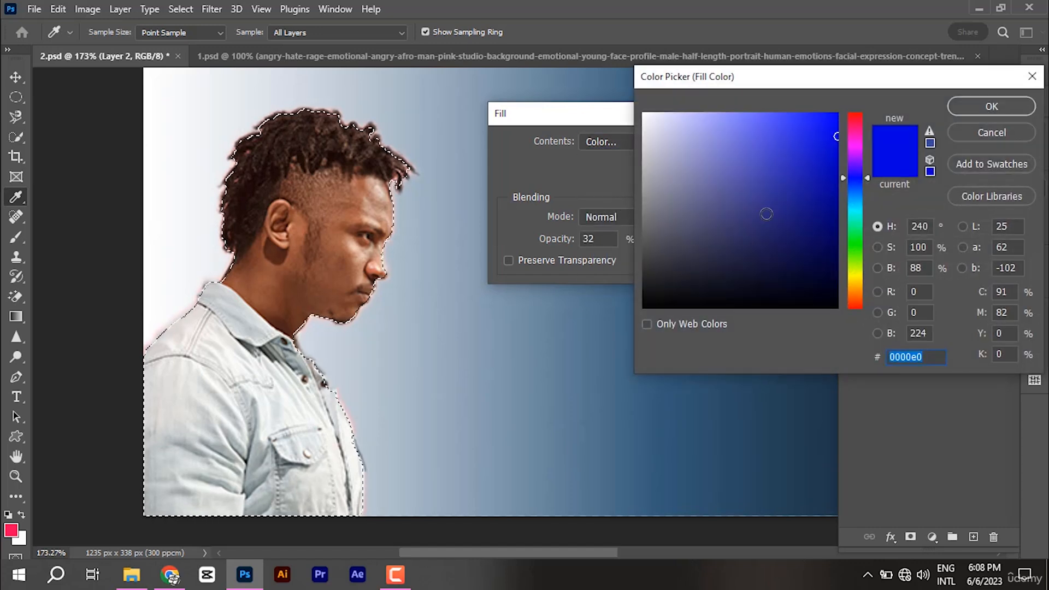
pyautogui.click(836, 149)
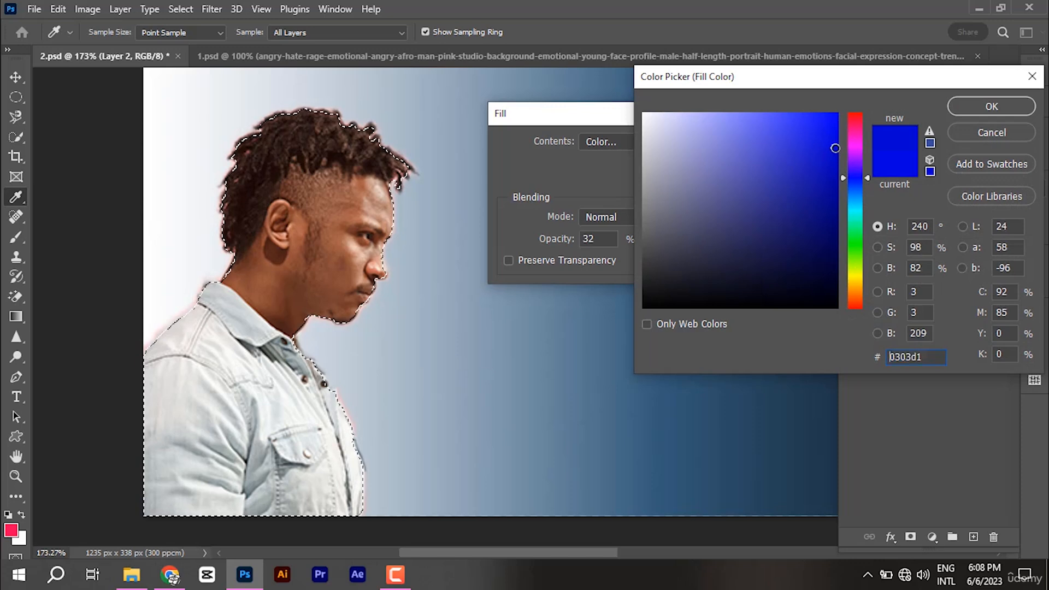
pyautogui.click(985, 106)
pyautogui.click(724, 143)
pyautogui.press('w')
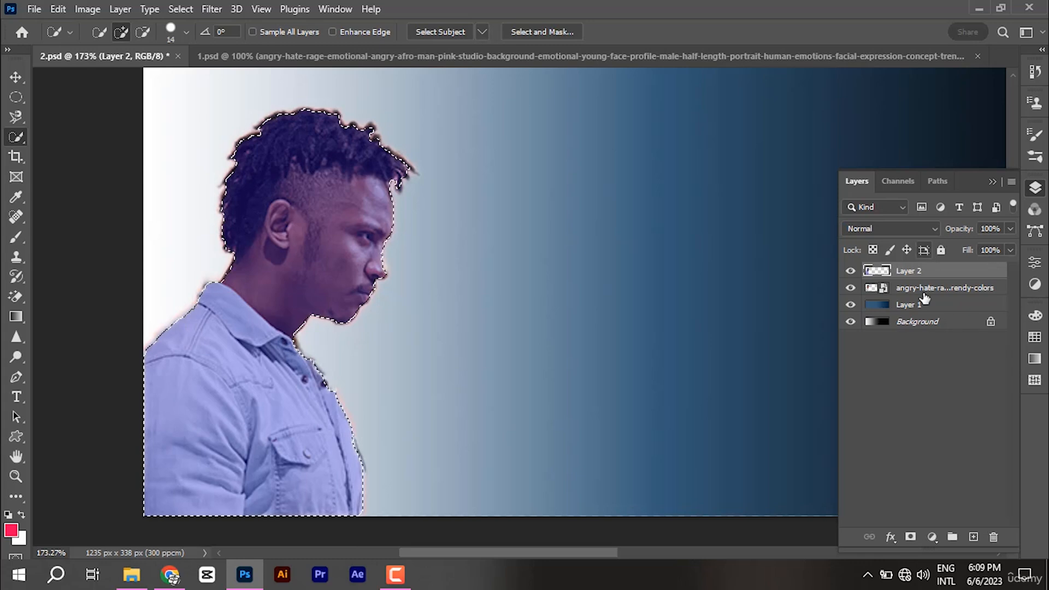
pyautogui.click(923, 228)
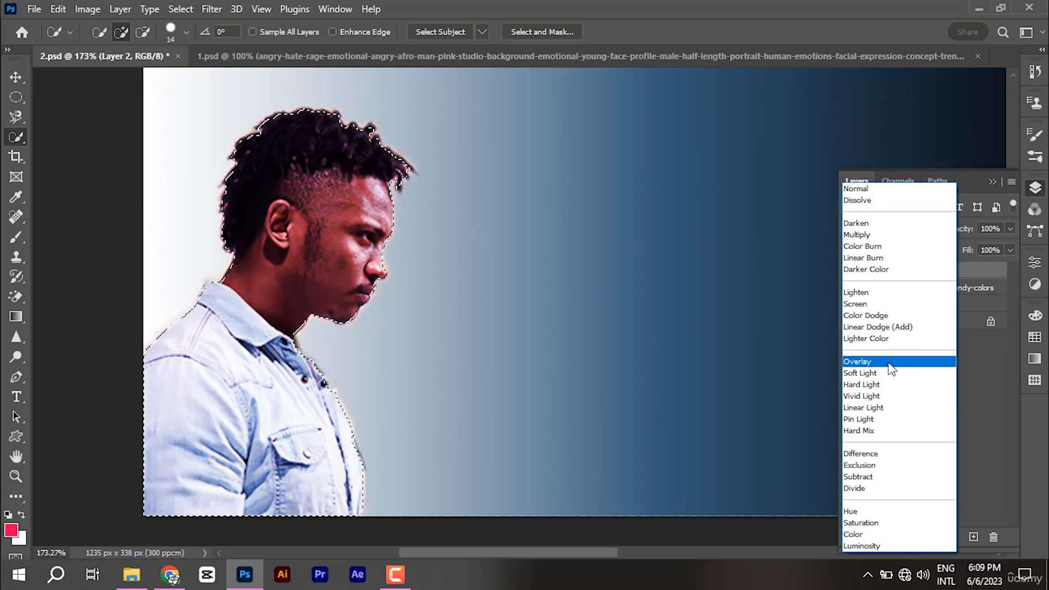
# Step: Switch Layer 2 to Overlay blending and deselect the man with Ctrl+D
pyautogui.click(888, 371)
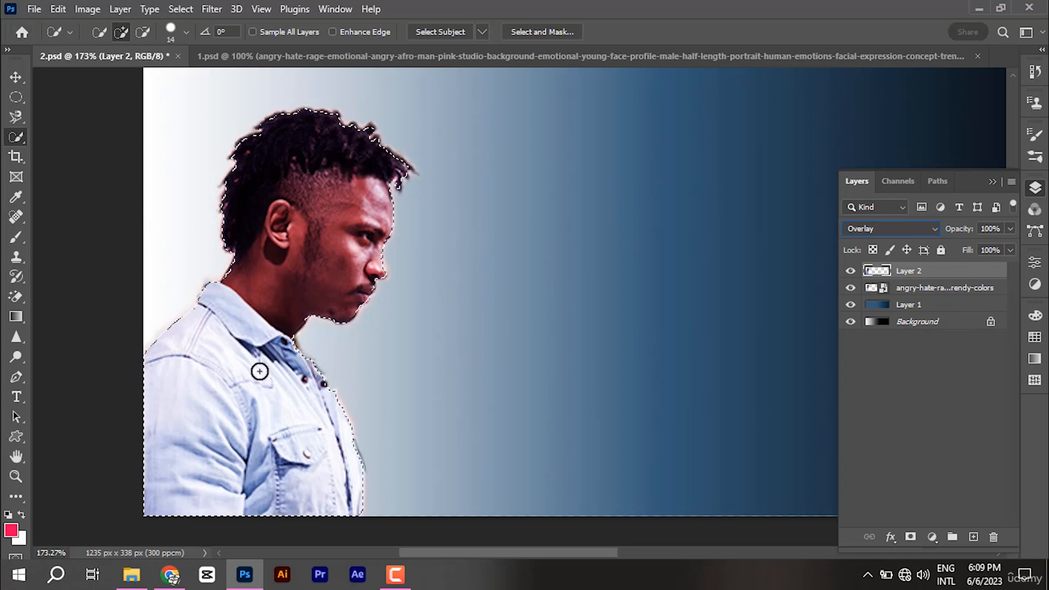
pyautogui.hotkey('ctrl', 'd')
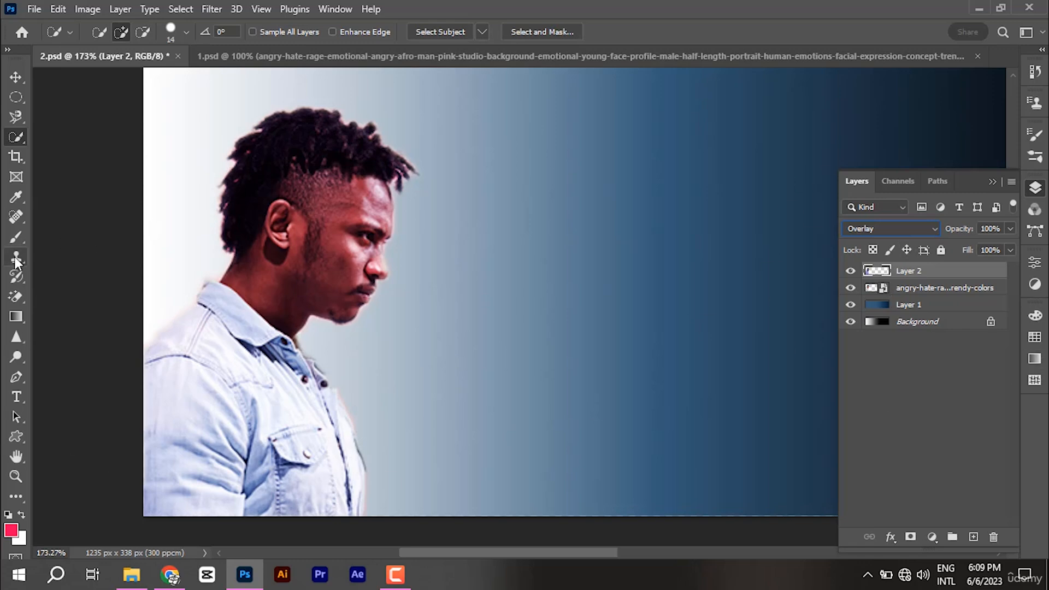
# Step: Choose the Brush tool with the soft round brush at 29% hardness
pyautogui.rightClick(15, 239)
pyautogui.click(86, 236)
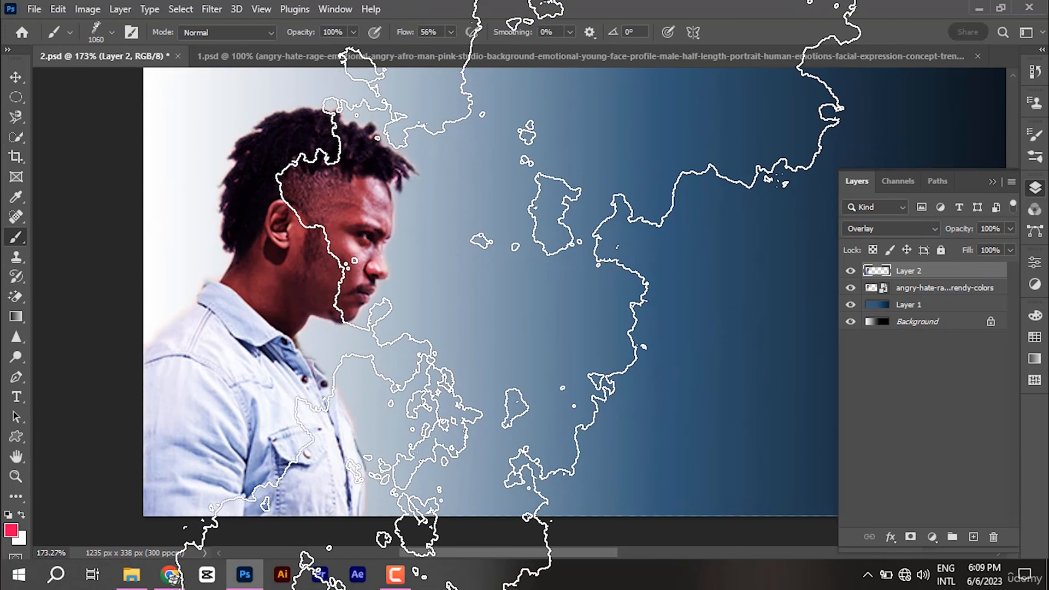
pyautogui.click(1040, 137)
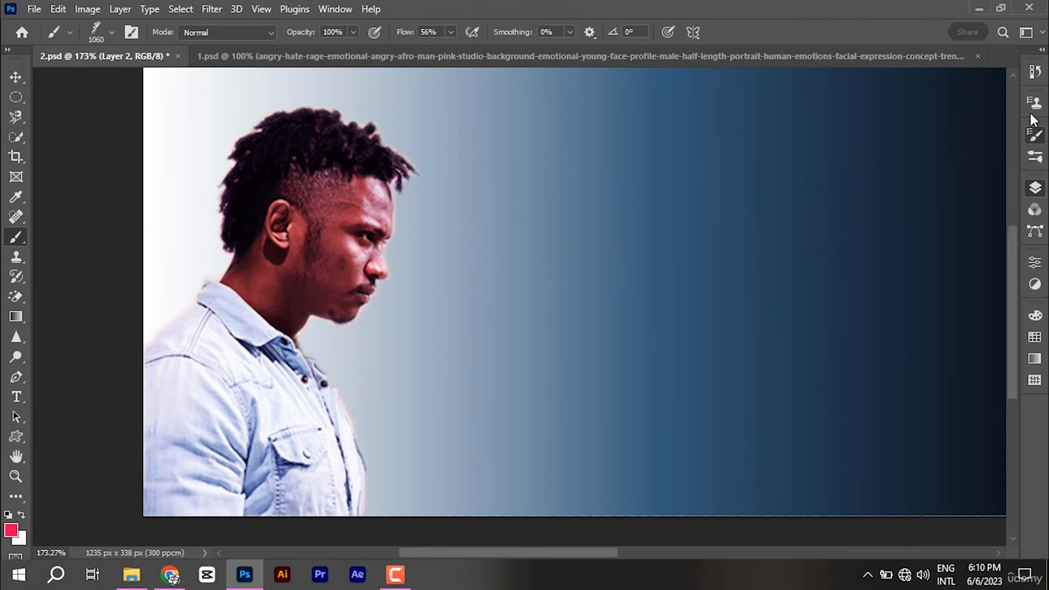
pyautogui.click(877, 161)
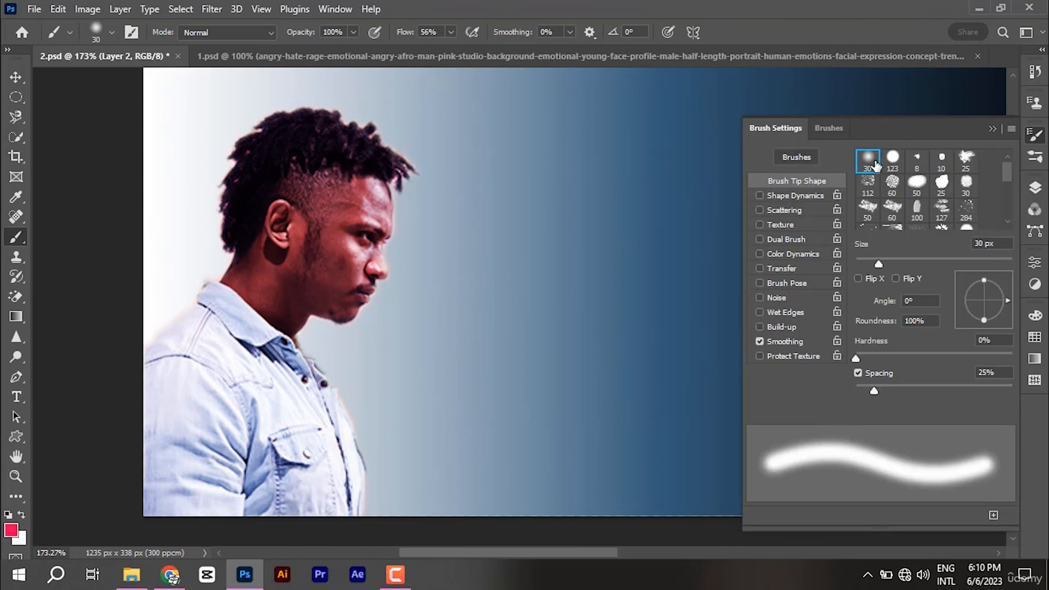
pyautogui.click(992, 130)
pyautogui.click(98, 32)
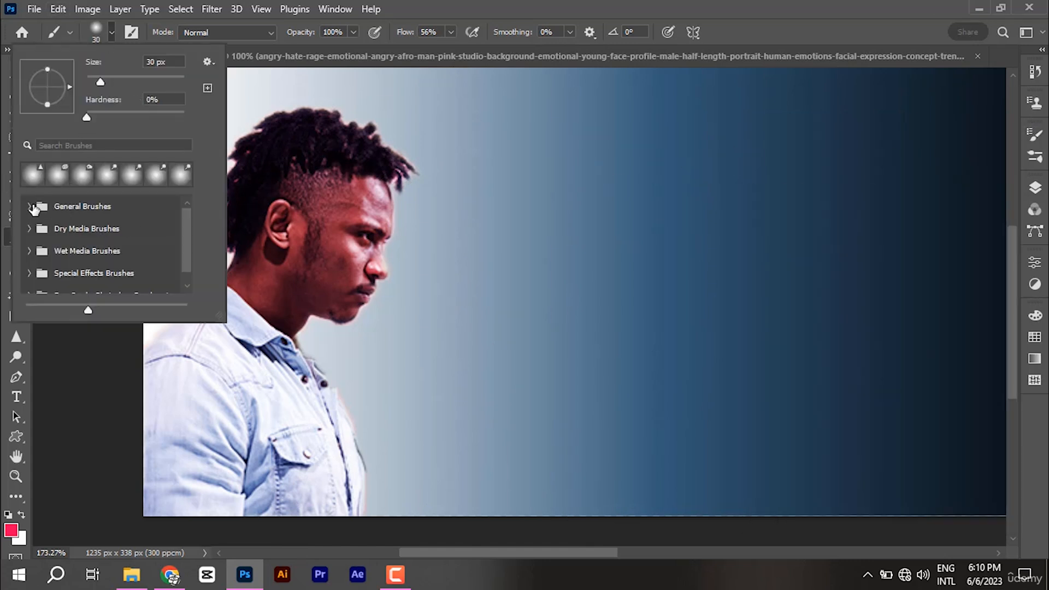
pyautogui.click(30, 207)
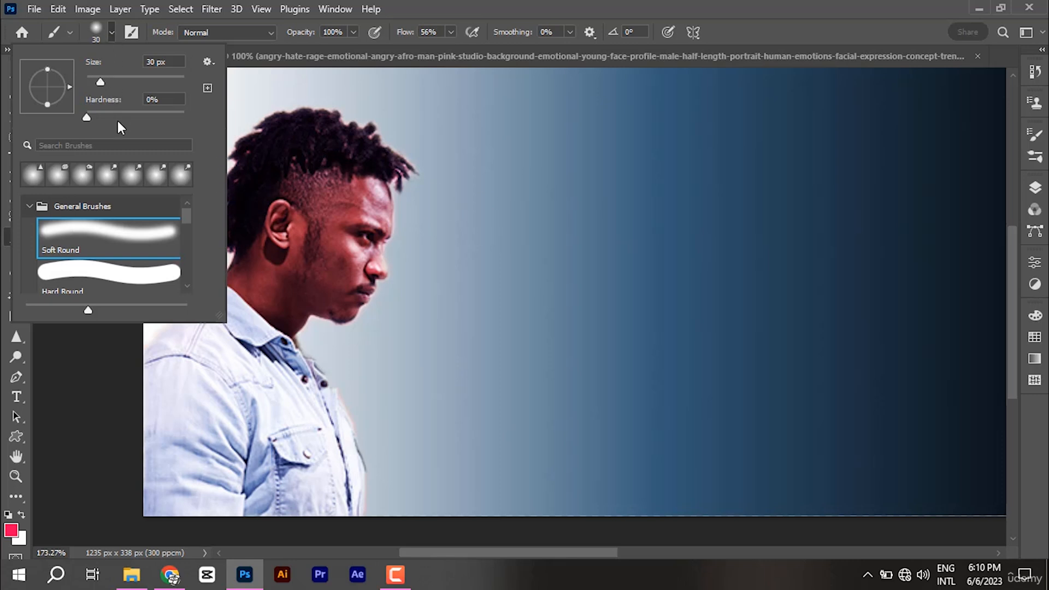
pyautogui.click(96, 114)
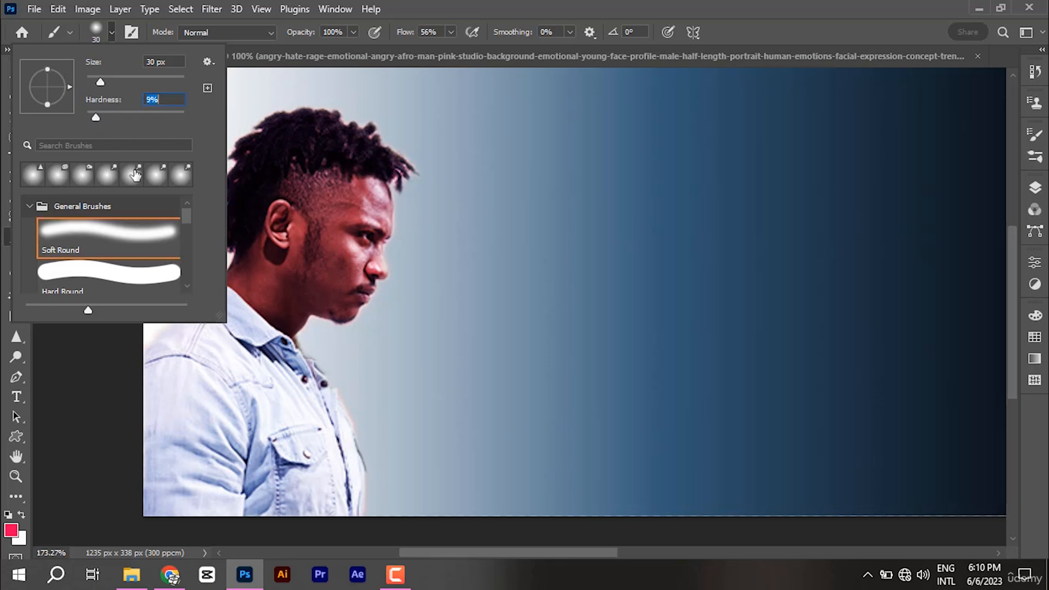
pyautogui.moveTo(102, 113); pyautogui.dragTo(116, 117)
pyautogui.click(112, 33)
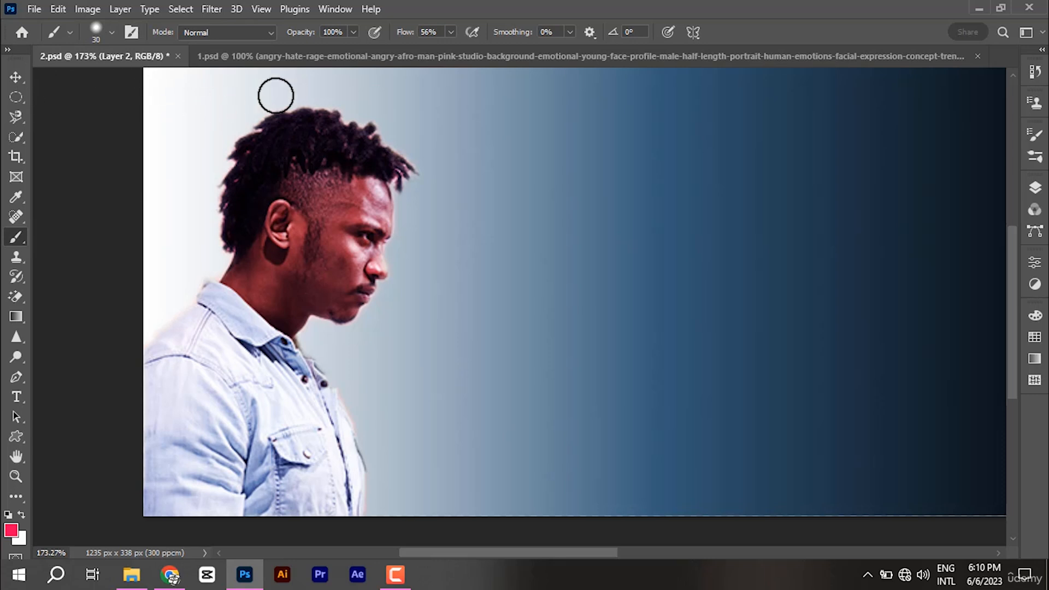
# Step: Set brush flow to 50%, opacity to 30% and size to 48 px
pyautogui.click(450, 33)
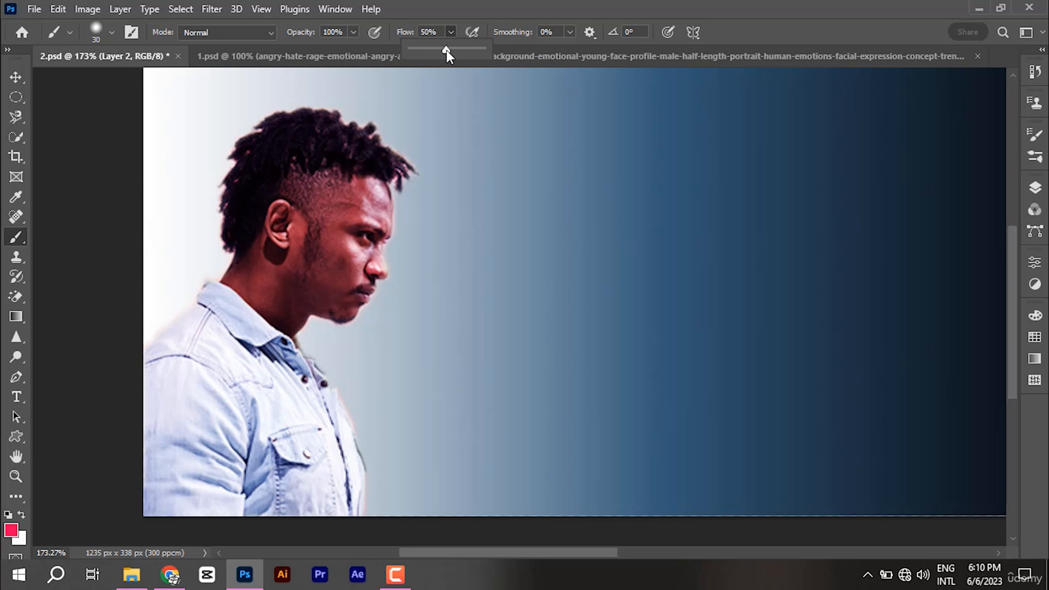
pyautogui.click(451, 32)
pyautogui.click(450, 33)
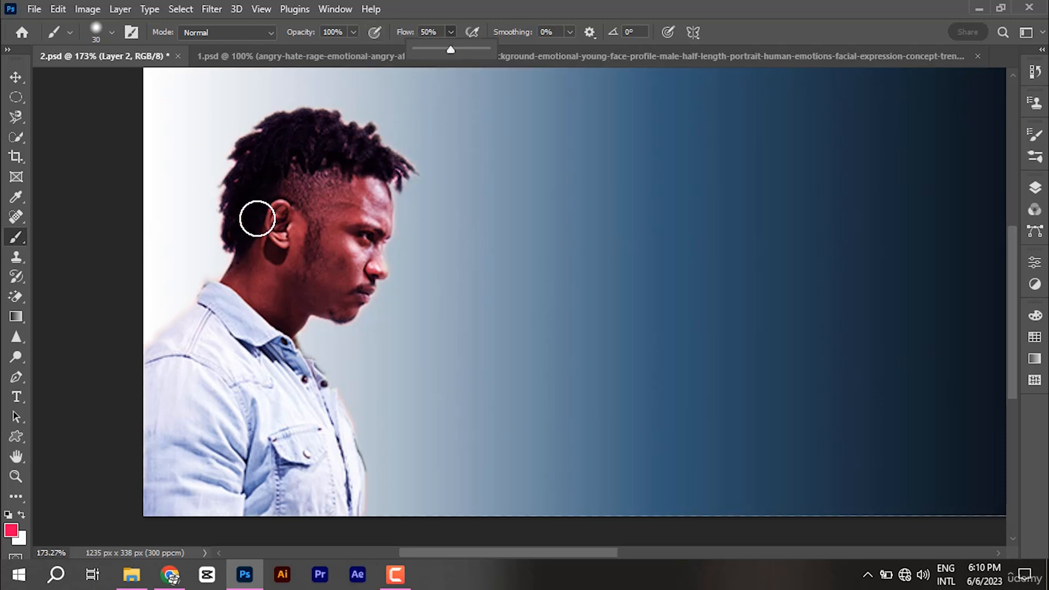
pyautogui.click(354, 32)
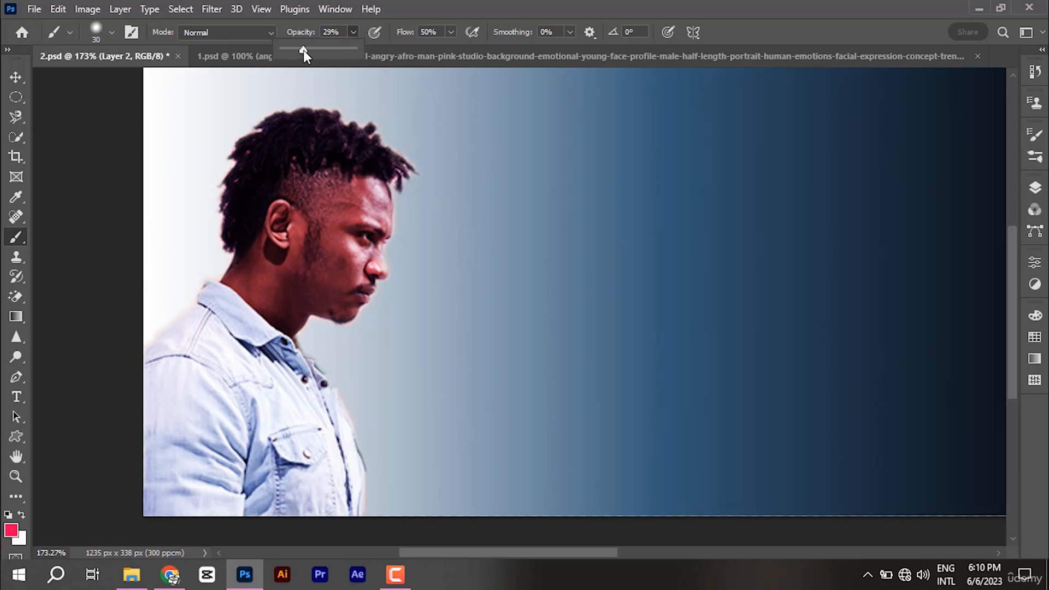
pyautogui.click(369, 65)
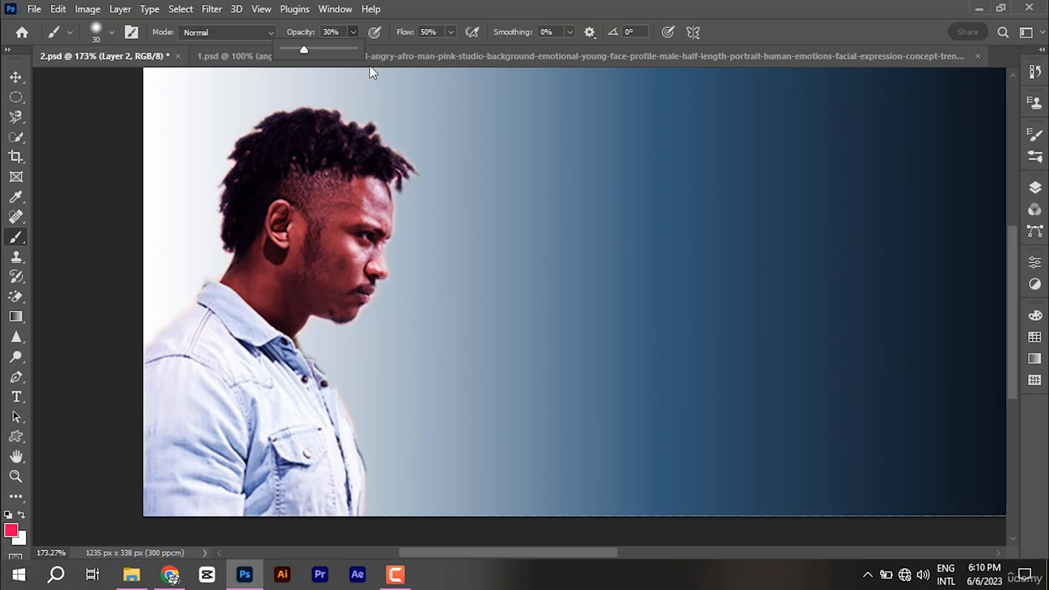
pyautogui.click(354, 32)
pyautogui.moveTo(298, 191)
pyautogui.mouseDown()
pyautogui.moveTo(333, 206)
pyautogui.moveTo(323, 195)
pyautogui.mouseUp()
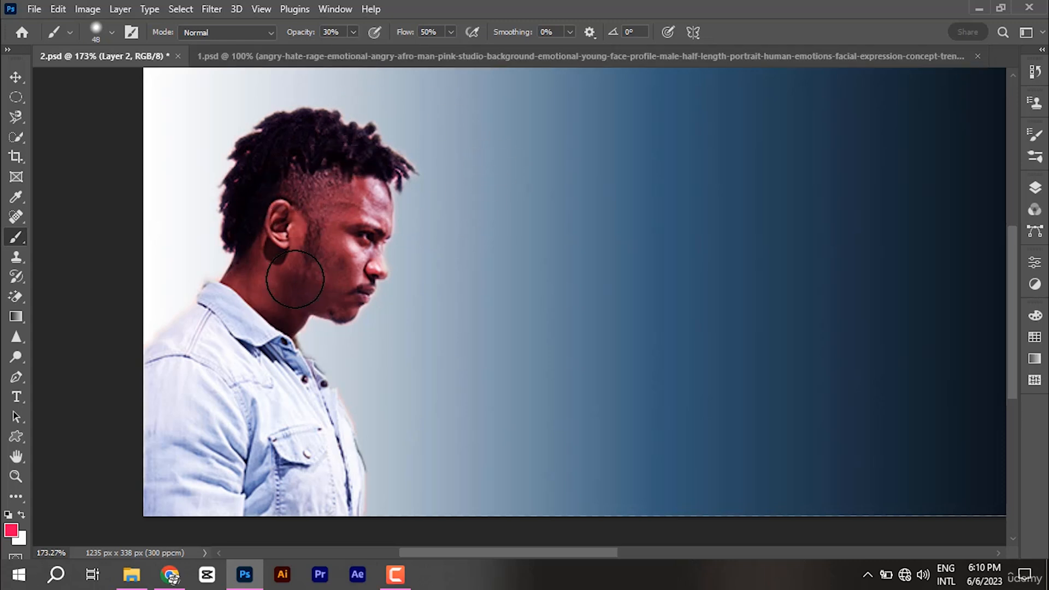
pyautogui.click(11, 529)
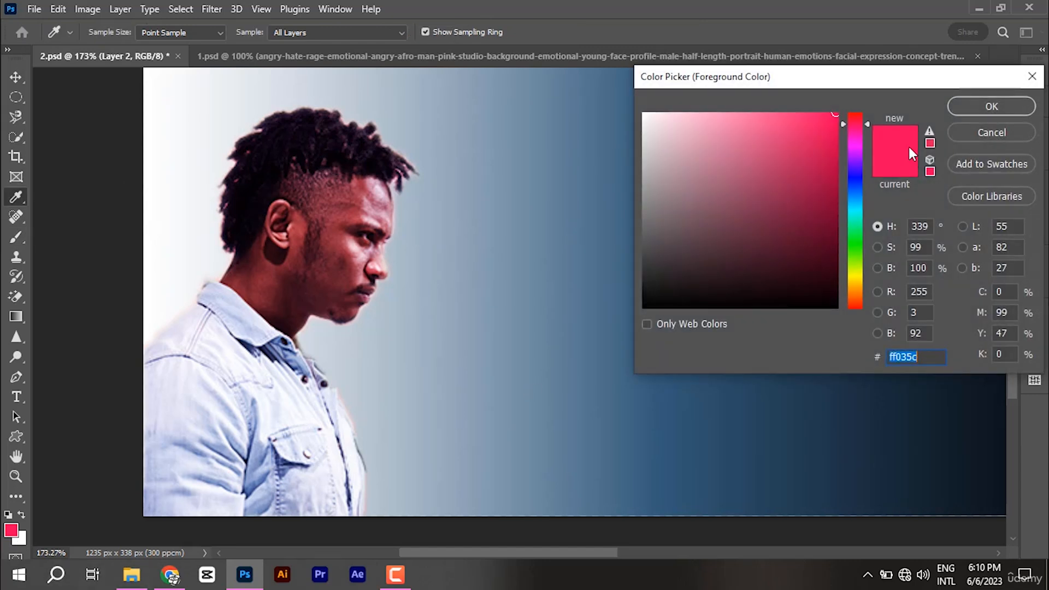
# Step: Set the foreground to a deep blue and paint a tint on Layer 2
pyautogui.click(854, 179)
pyautogui.moveTo(831, 143)
pyautogui.mouseDown()
pyautogui.moveTo(856, 176)
pyautogui.moveTo(826, 153)
pyautogui.mouseUp()
pyautogui.click(991, 107)
pyautogui.press('b')
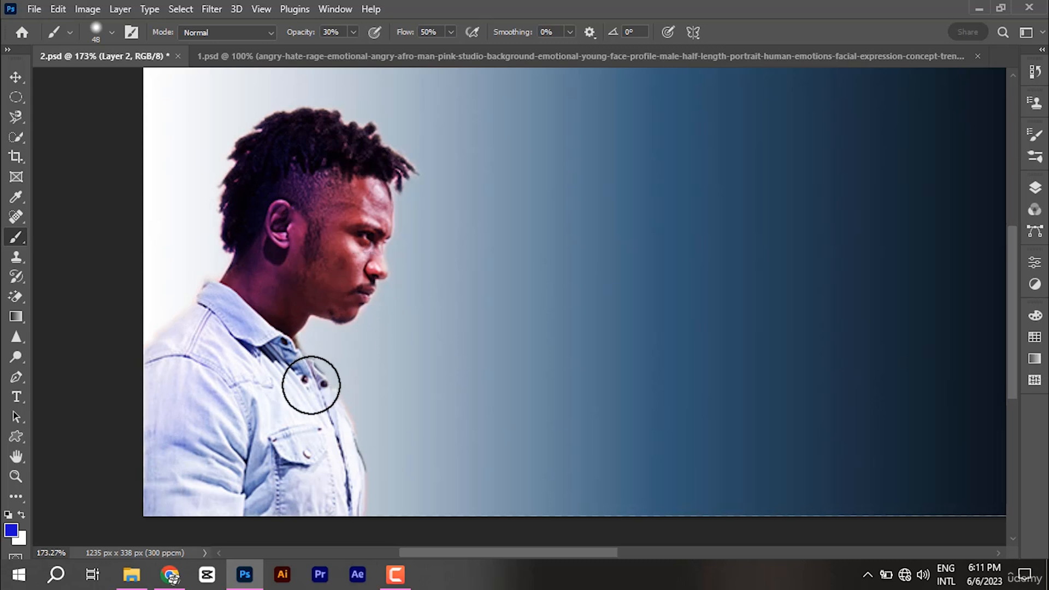
pyautogui.click(10, 530)
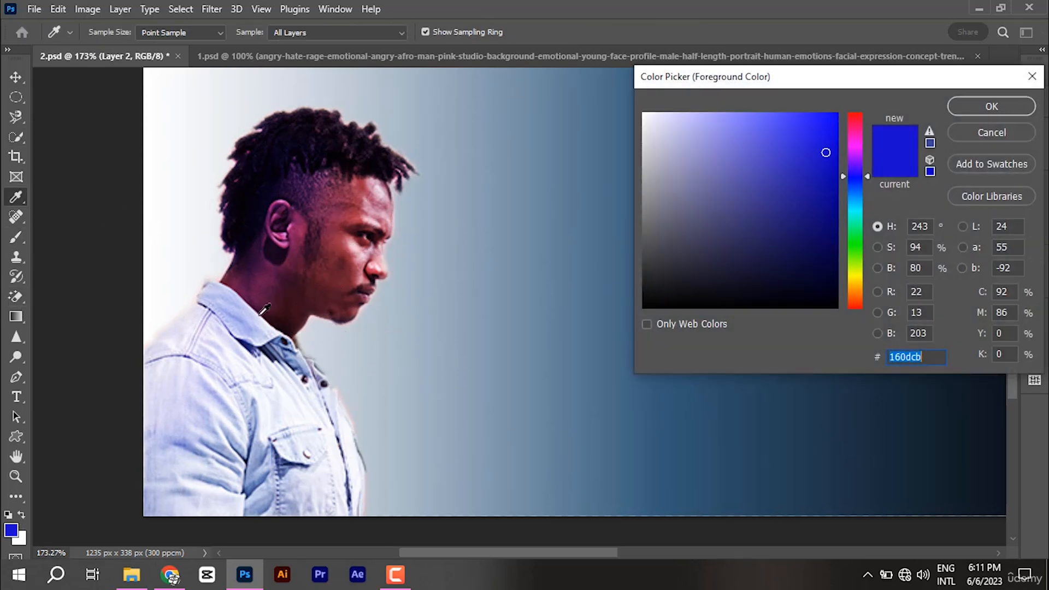
pyautogui.click(1016, 102)
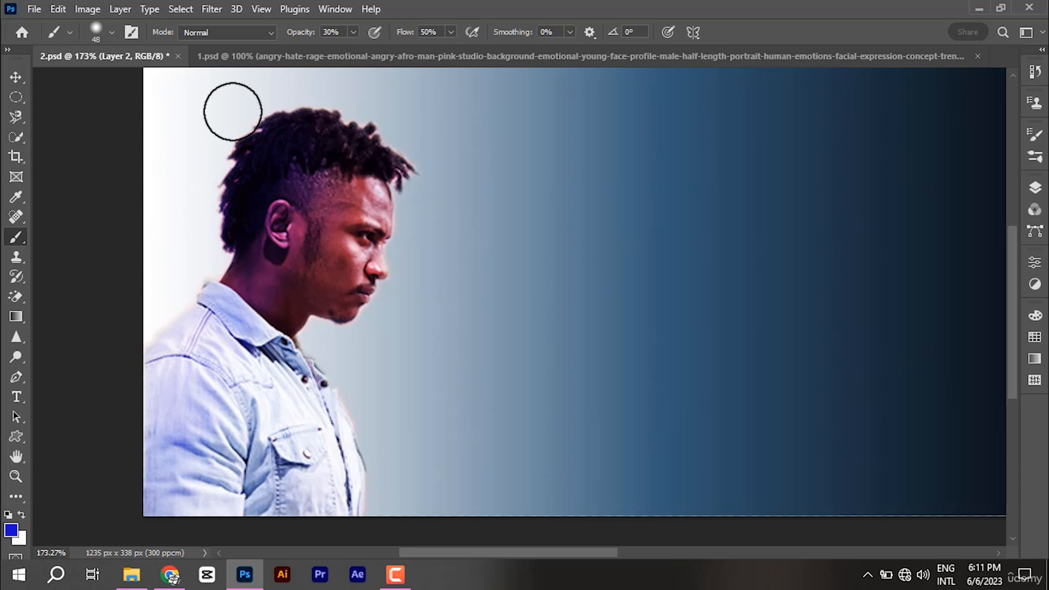
# Step: Switch the foreground to white and brighten the cheek, jaw, mouth and neck
pyautogui.click(14, 524)
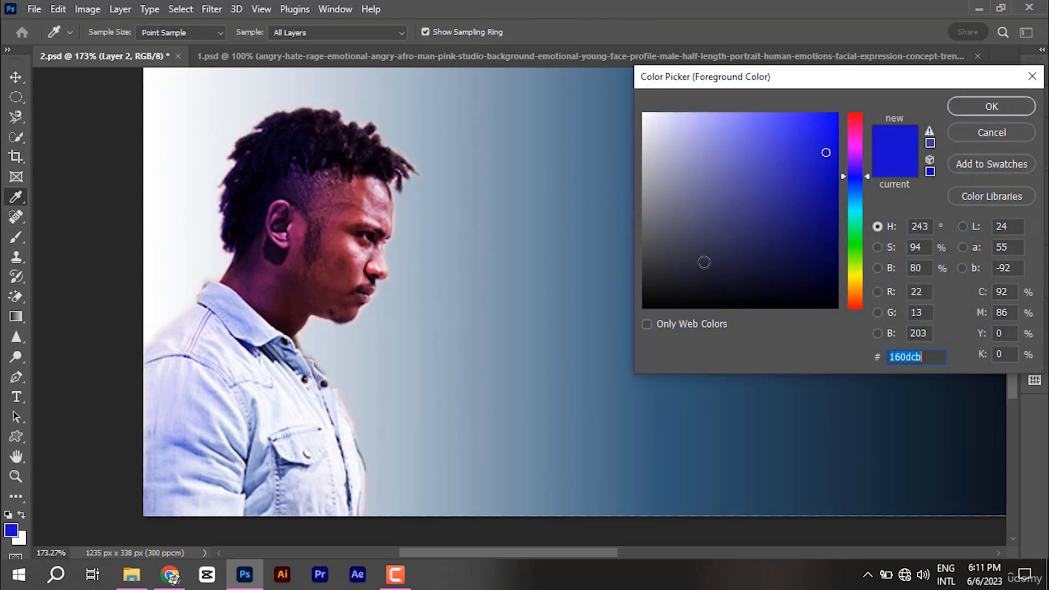
pyautogui.moveTo(686, 206); pyautogui.dragTo(590, 92)
pyautogui.click(992, 107)
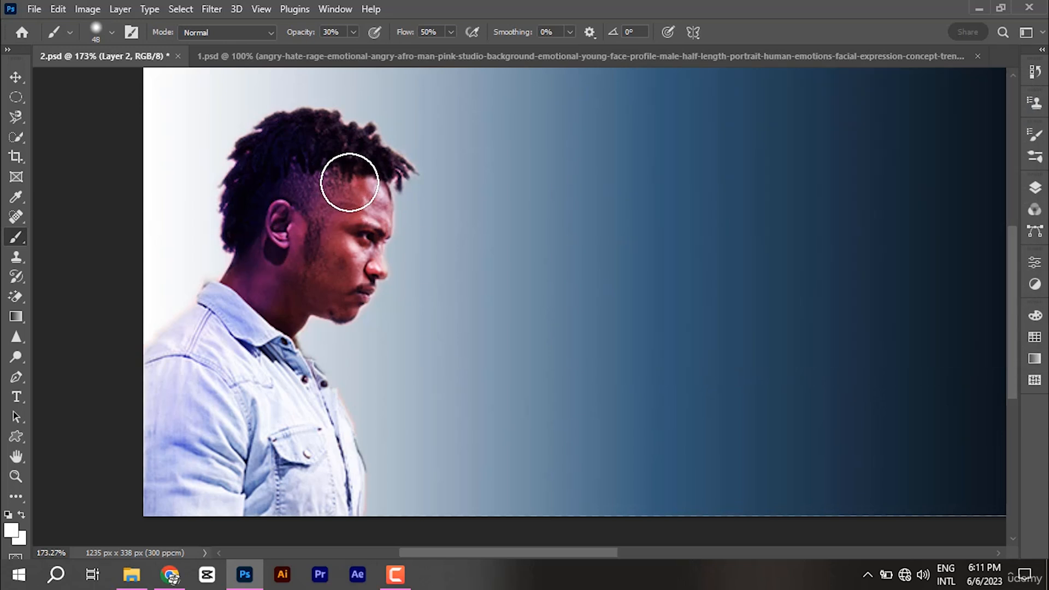
pyautogui.moveTo(344, 198); pyautogui.dragTo(321, 311)
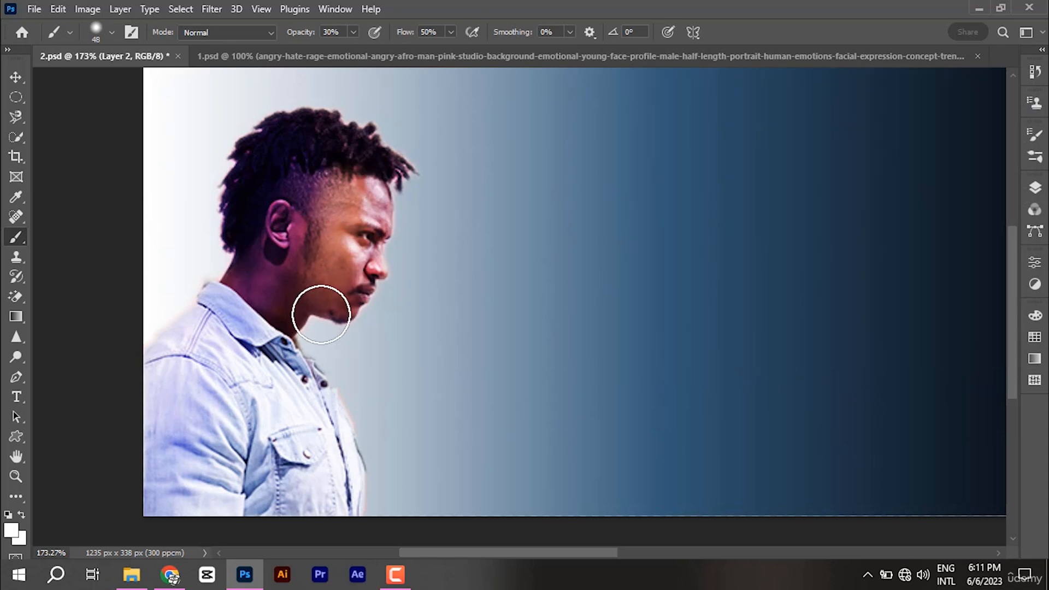
pyautogui.moveTo(360, 199); pyautogui.dragTo(331, 356)
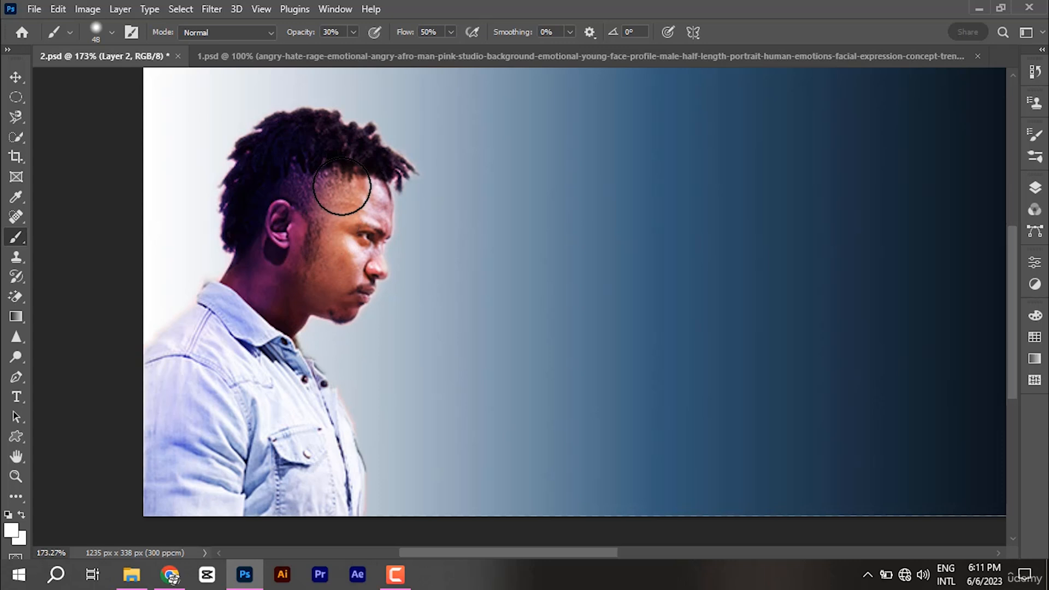
pyautogui.moveTo(347, 248); pyautogui.dragTo(329, 326)
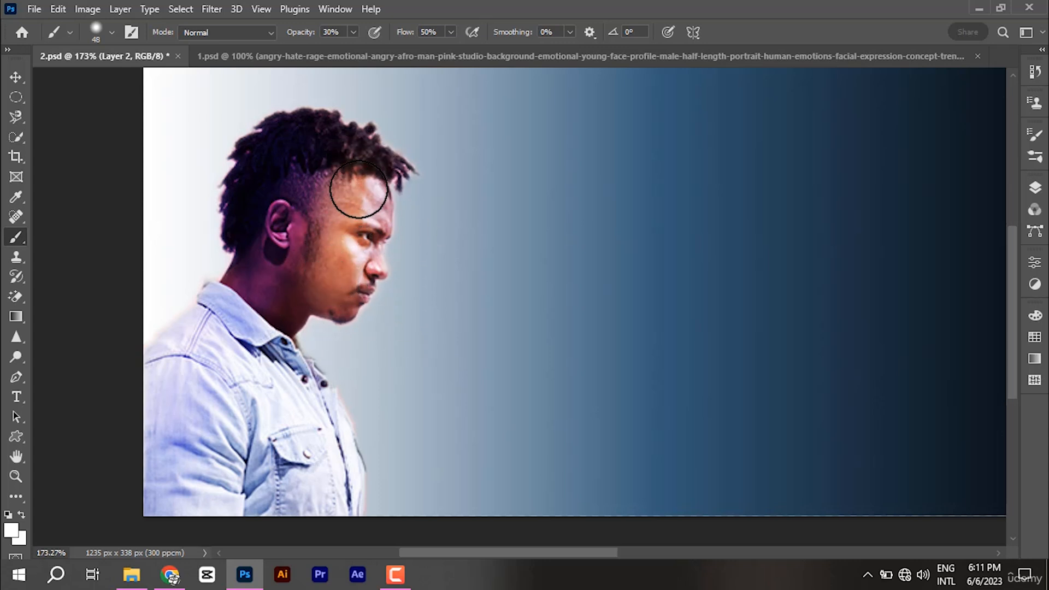
pyautogui.moveTo(311, 273); pyautogui.dragTo(306, 328)
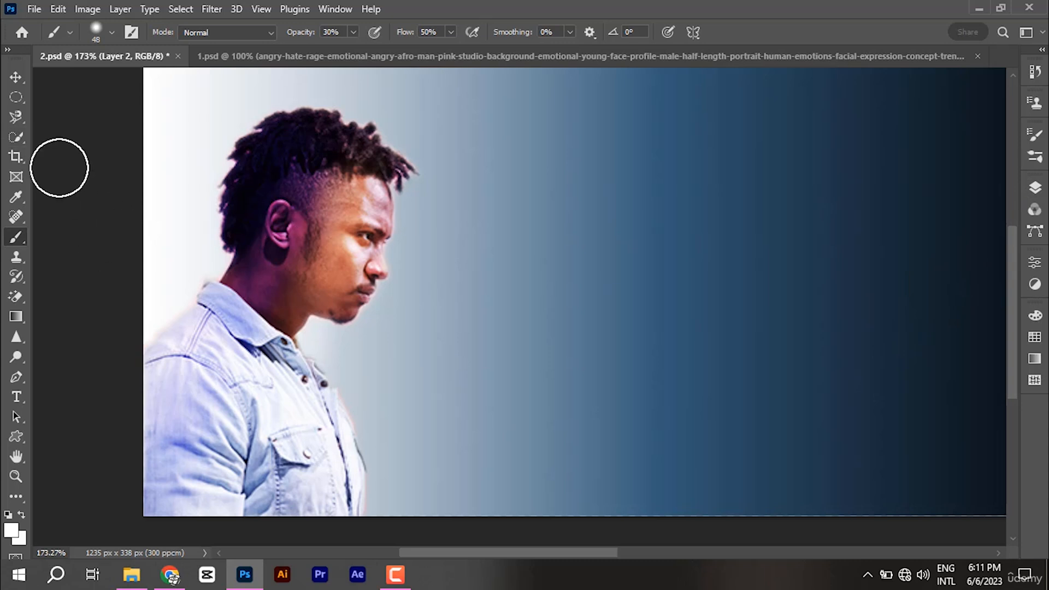
# Step: Pick Quick Selection, show the Layers panel and toggle the portrait photo layer to compare
pyautogui.click(16, 136)
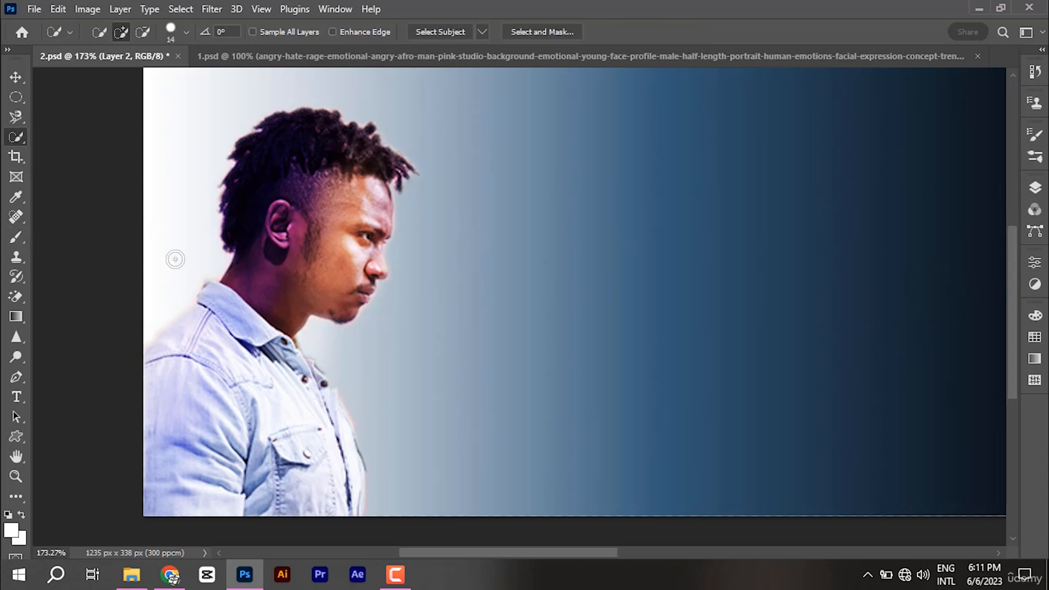
pyautogui.click(1036, 187)
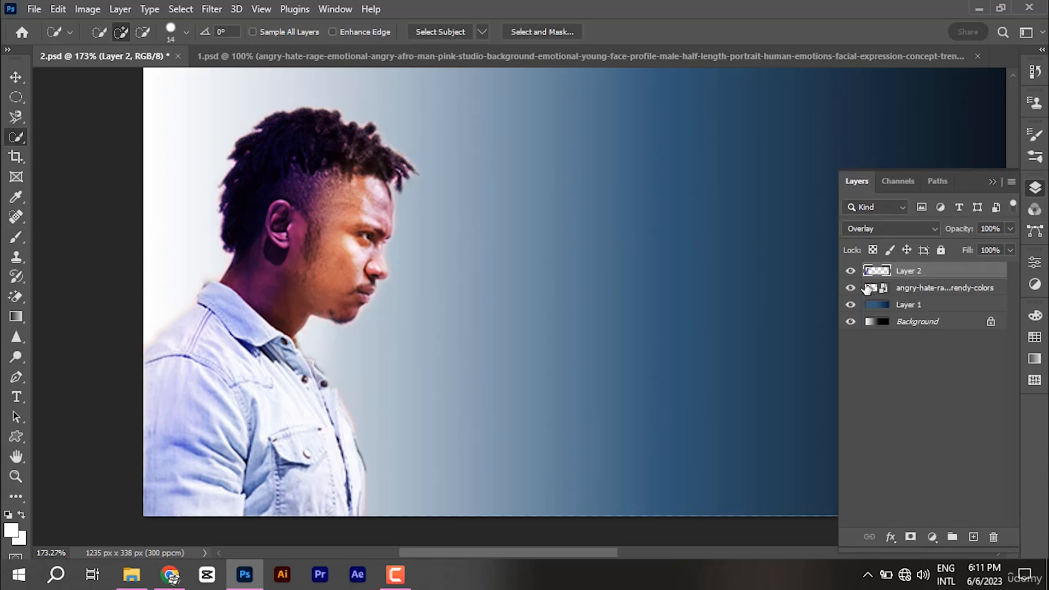
pyautogui.click(851, 289)
pyautogui.click(851, 289)
pyautogui.click(851, 289)
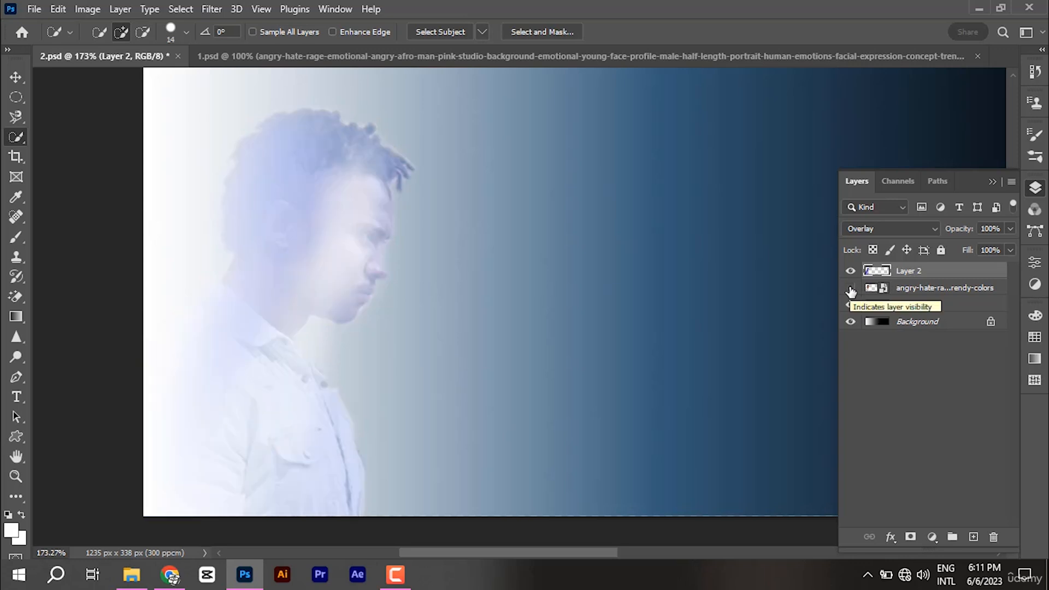
pyautogui.click(851, 290)
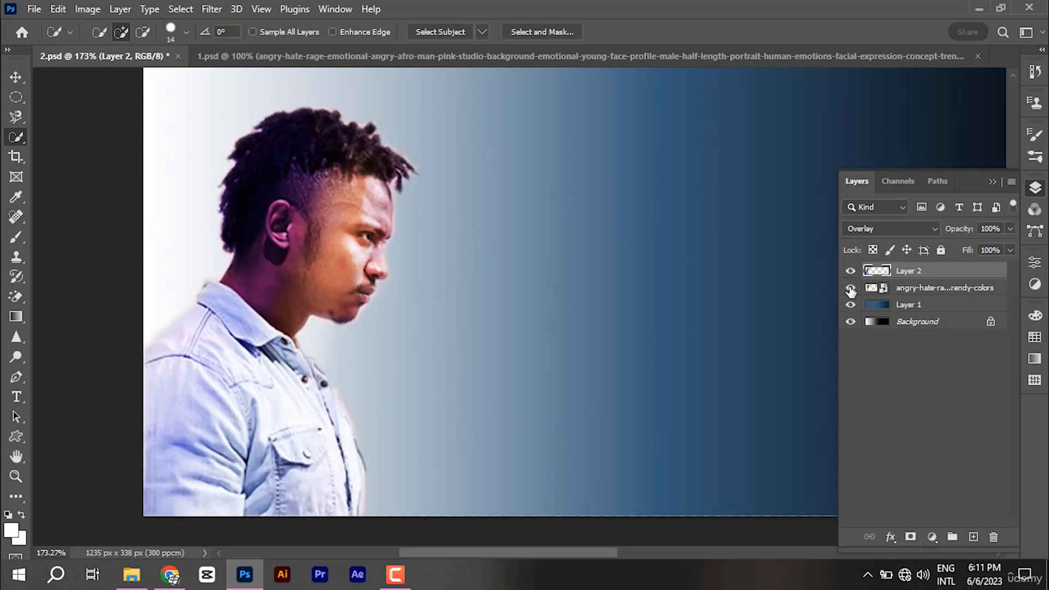
# Step: Toggle Layer 2's purple tint on and off to compare before and after
pyautogui.click(853, 272)
pyautogui.click(853, 272)
pyautogui.click(853, 272)
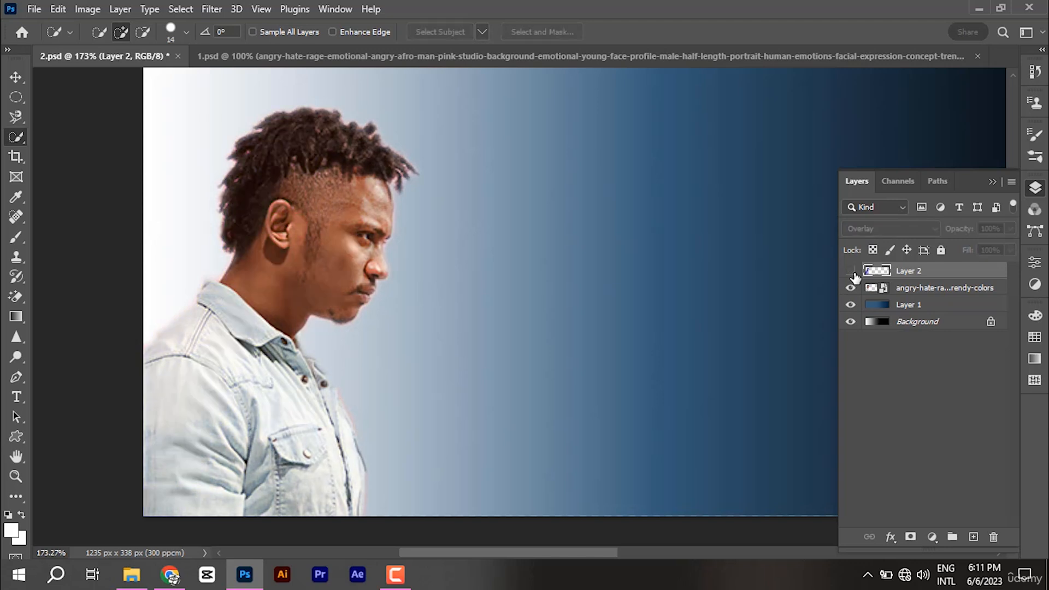
pyautogui.click(853, 273)
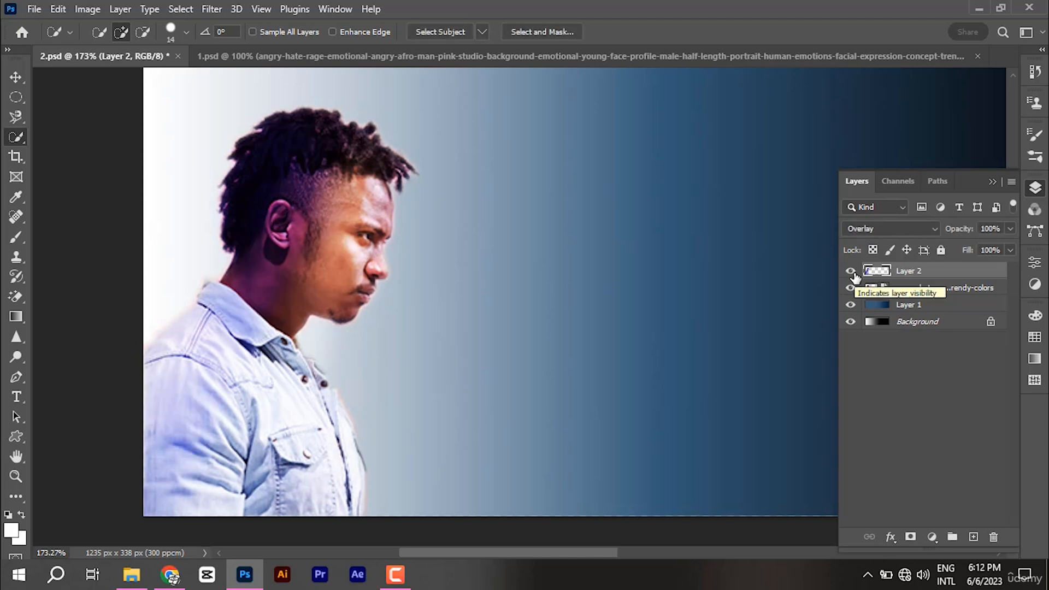
pyautogui.click(853, 272)
pyautogui.click(853, 272)
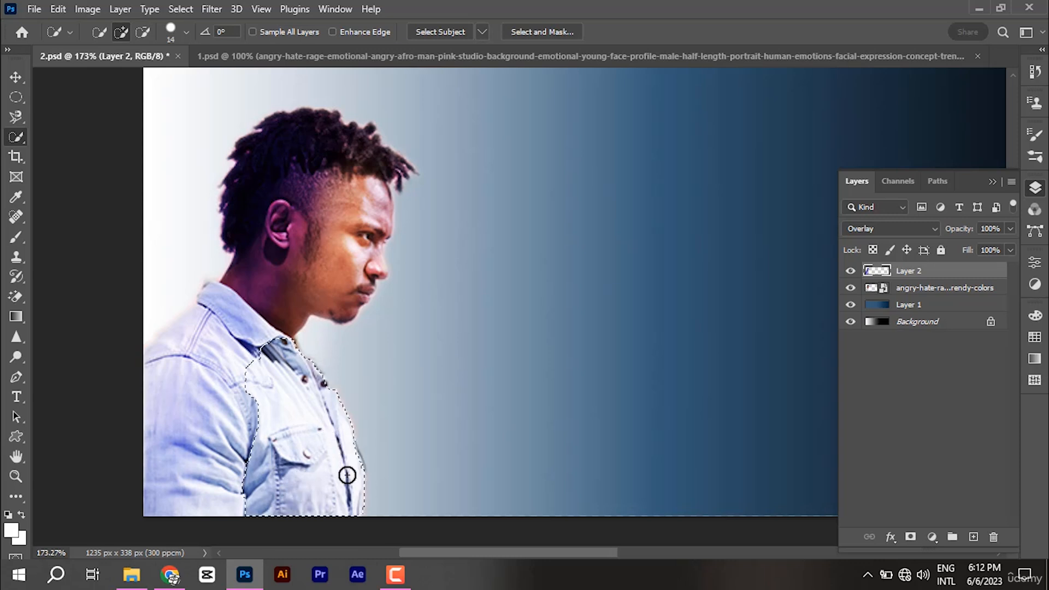
# Step: Add the sleeve and shoulder to the shirt selection, subtracting the upper arm with Alt
pyautogui.moveTo(229, 455); pyautogui.dragTo(213, 459)
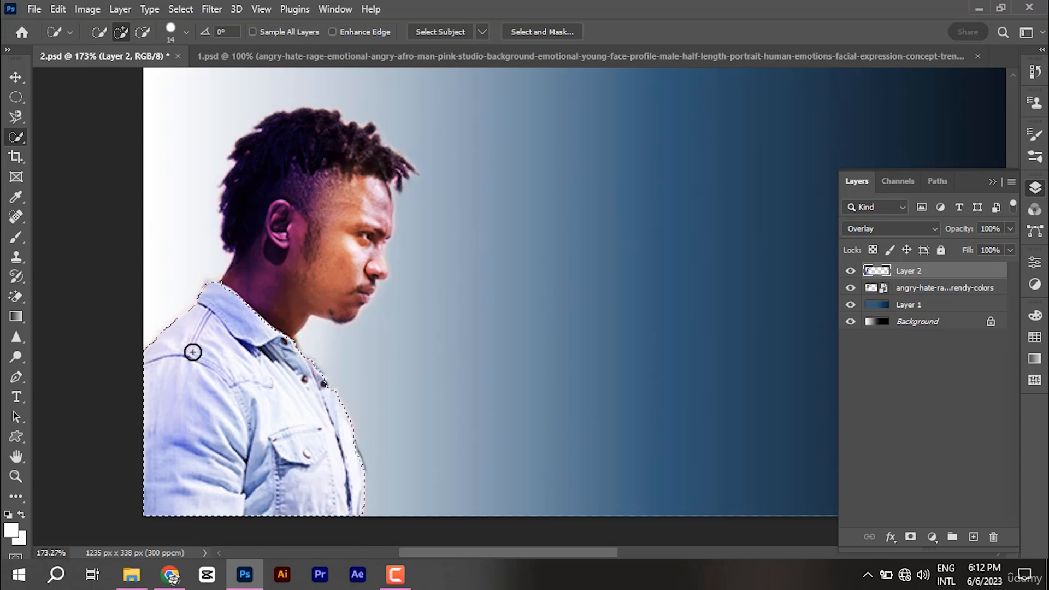
pyautogui.press('alt')
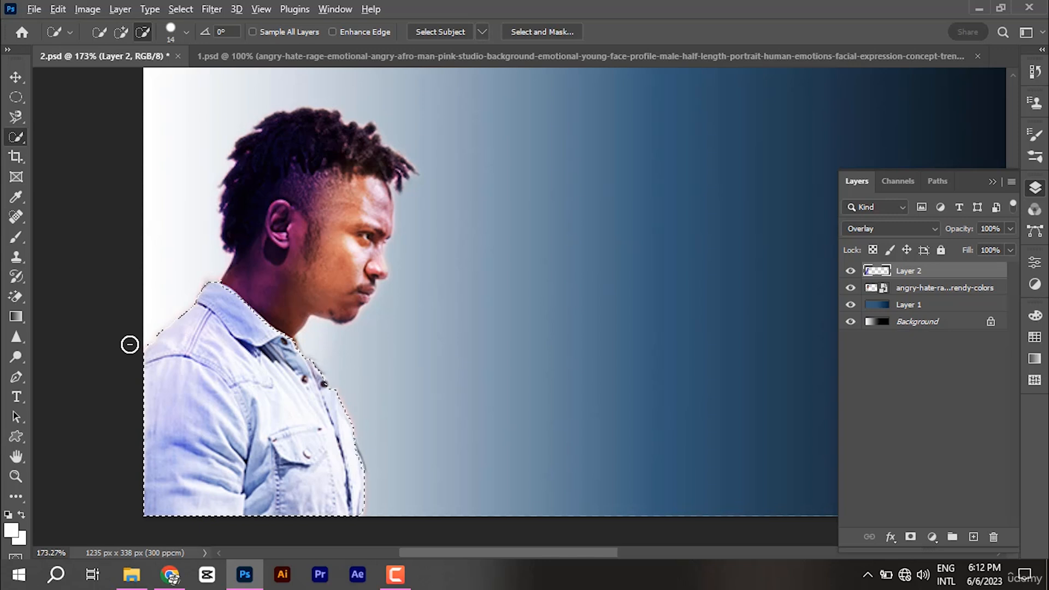
pyautogui.moveTo(129, 344); pyautogui.dragTo(281, 334)
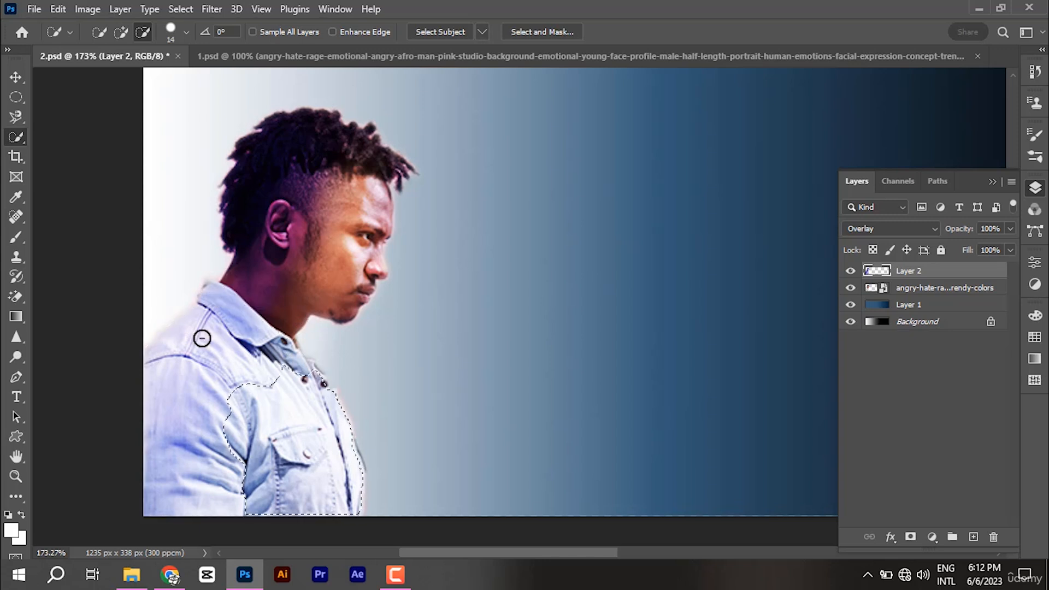
pyautogui.moveTo(251, 422); pyautogui.dragTo(92, 464)
pyautogui.moveTo(208, 417)
pyautogui.mouseDown()
pyautogui.moveTo(213, 391)
pyautogui.moveTo(300, 374)
pyautogui.mouseUp()
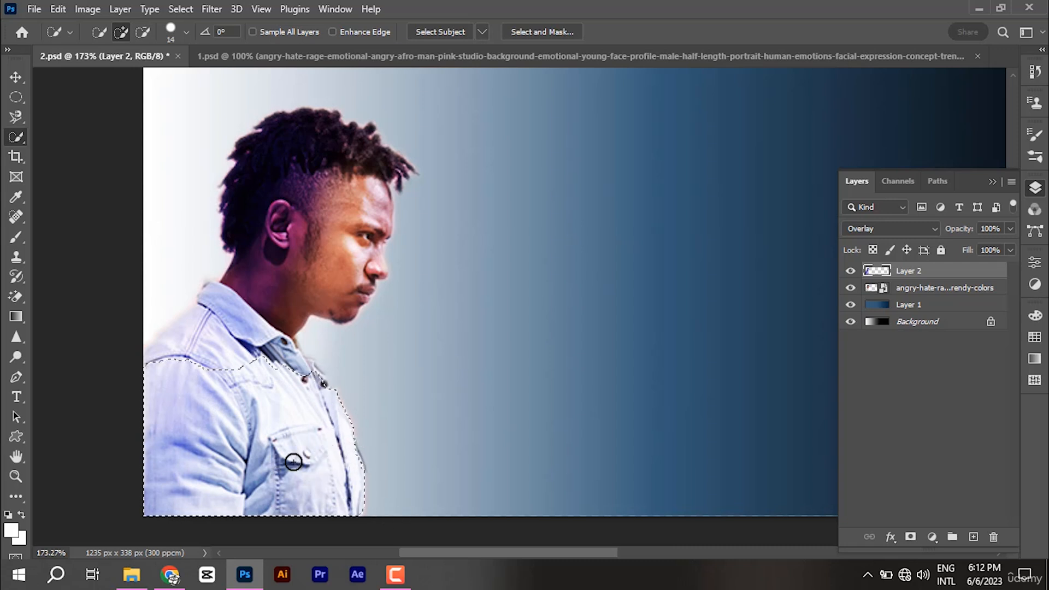
# Step: Trim the selection's top edge to the lower shirt and copy it to Layer 3
pyautogui.press('alt')
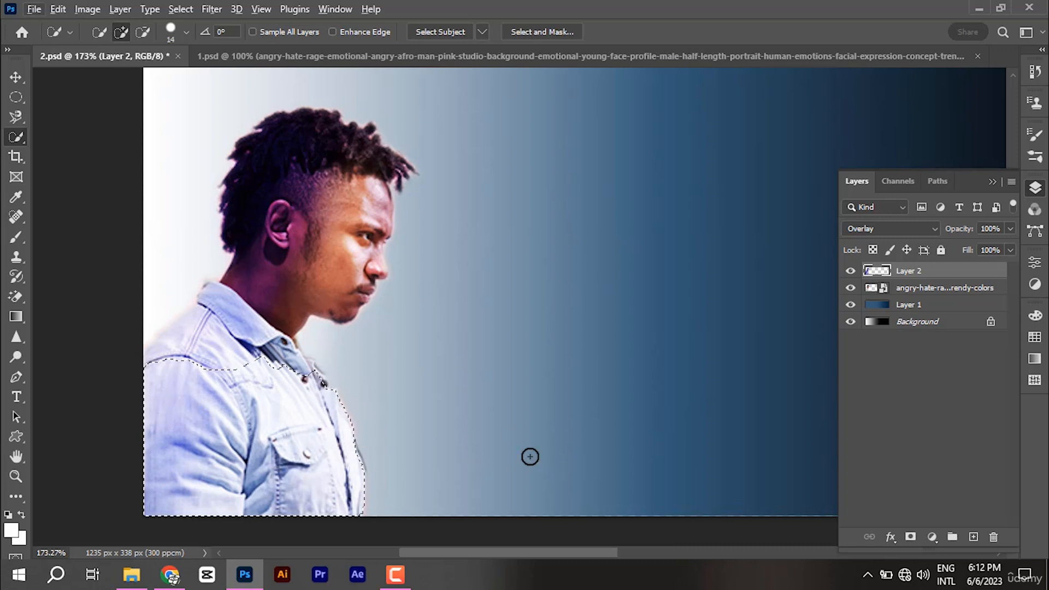
pyautogui.moveTo(331, 380)
pyautogui.mouseDown()
pyautogui.moveTo(84, 410)
pyautogui.moveTo(304, 399)
pyautogui.moveTo(44, 395)
pyautogui.moveTo(333, 403)
pyautogui.mouseUp()
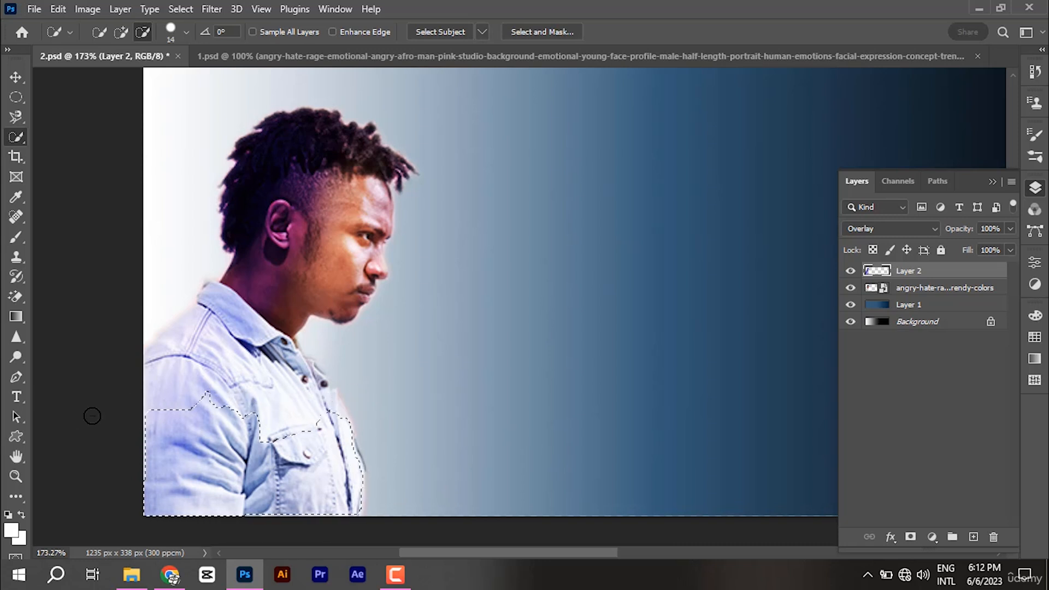
pyautogui.moveTo(93, 416); pyautogui.dragTo(143, 421)
pyautogui.moveTo(219, 397)
pyautogui.mouseDown()
pyautogui.moveTo(97, 402)
pyautogui.moveTo(125, 417)
pyautogui.moveTo(203, 397)
pyautogui.mouseUp()
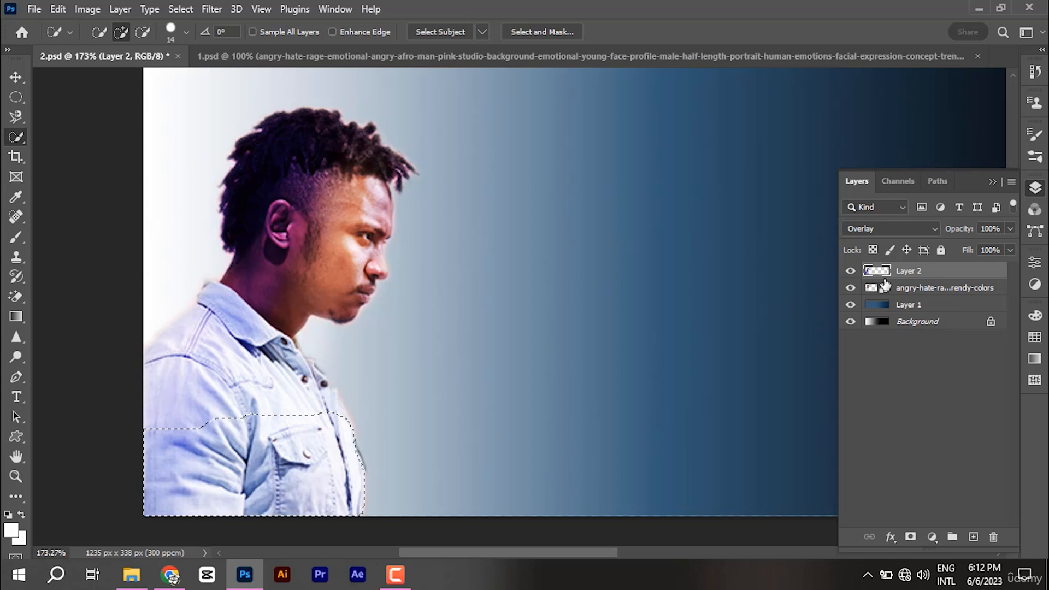
pyautogui.hotkey('ctrl', 'j')
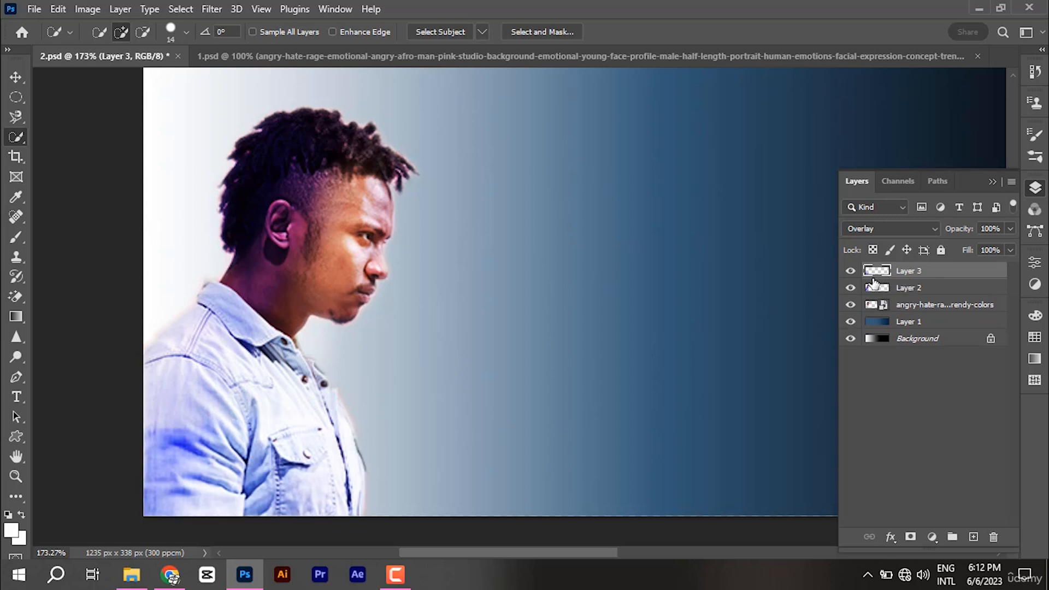
# Step: Compare layers by toggling visibility, then set Layer 3's blend mode to Normal
pyautogui.click(851, 271)
pyautogui.click(851, 271)
pyautogui.click(852, 288)
pyautogui.click(851, 305)
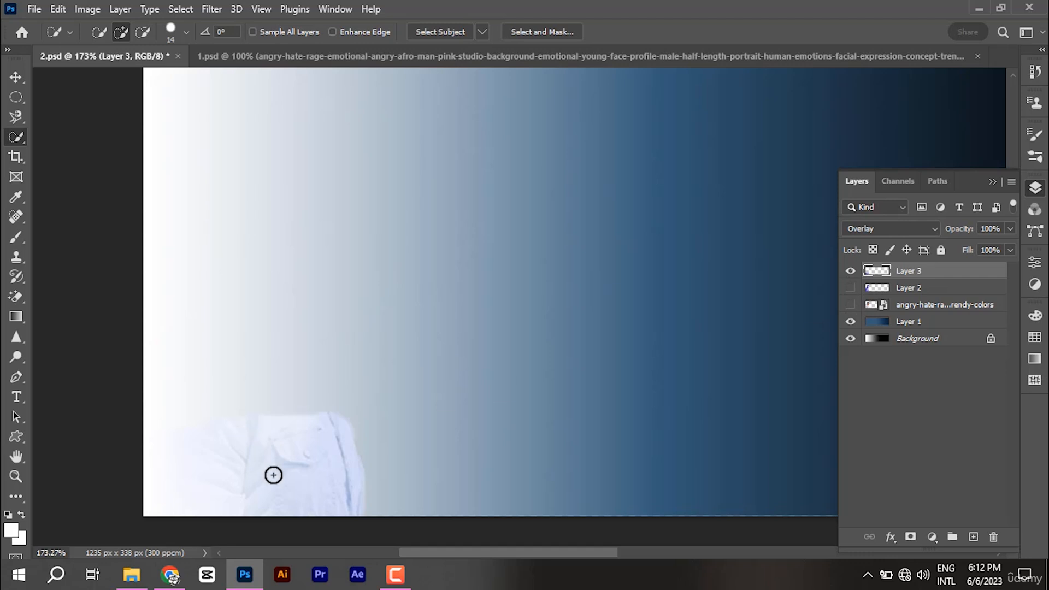
pyautogui.click(851, 287)
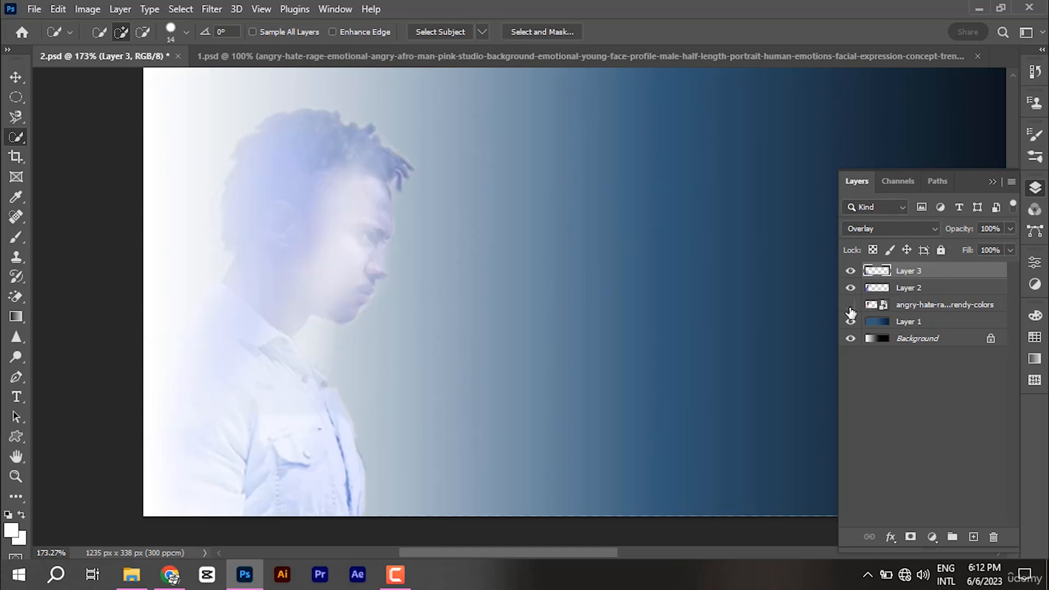
pyautogui.click(851, 304)
pyautogui.click(890, 229)
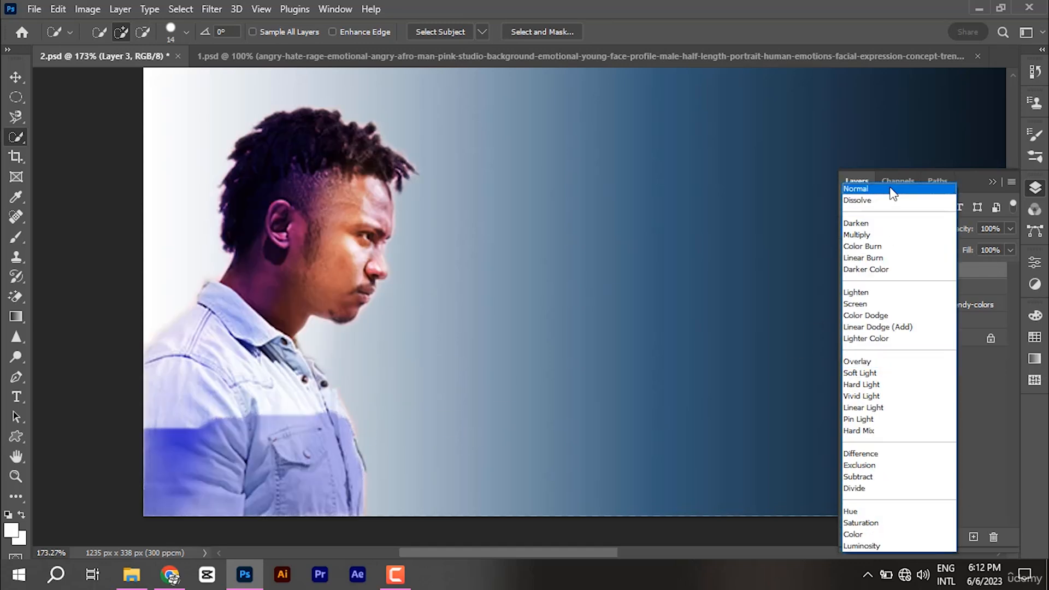
pyautogui.click(891, 189)
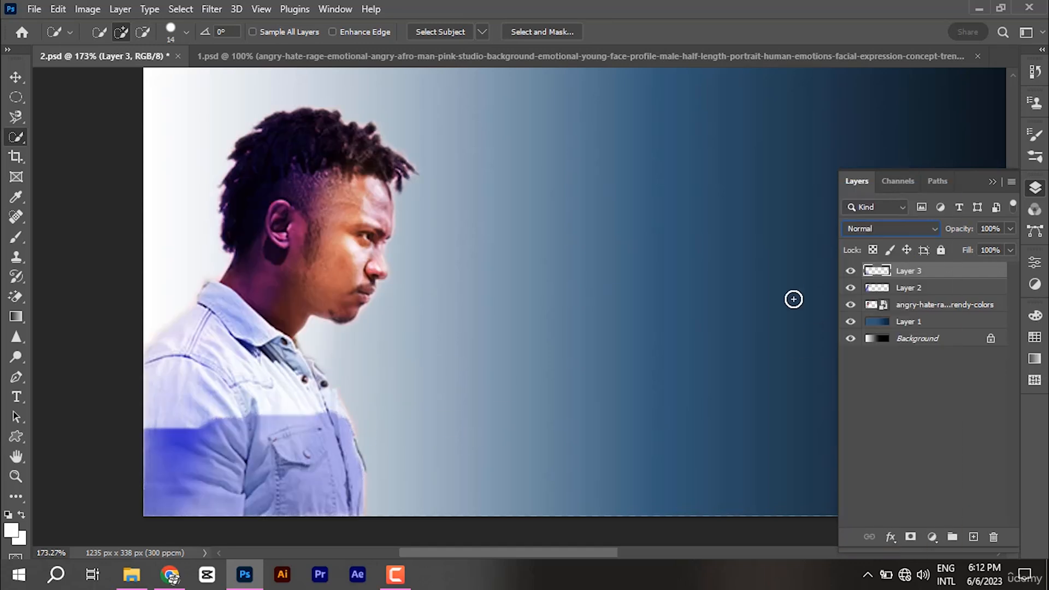
# Step: Open and dismiss the adjustment layer list, then collapse the Layers panel
pyautogui.click(933, 537)
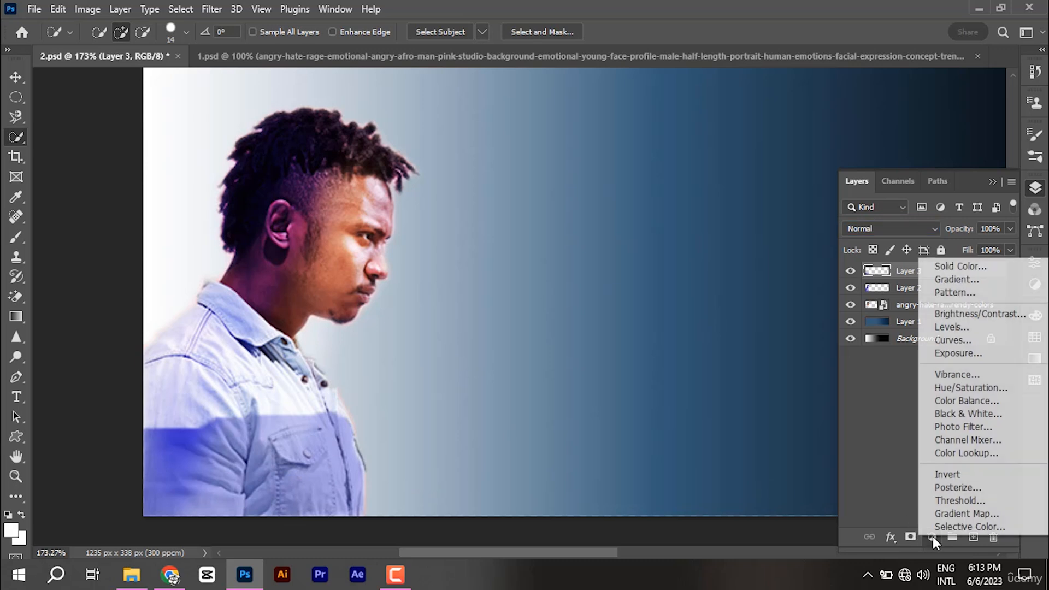
pyautogui.click(884, 469)
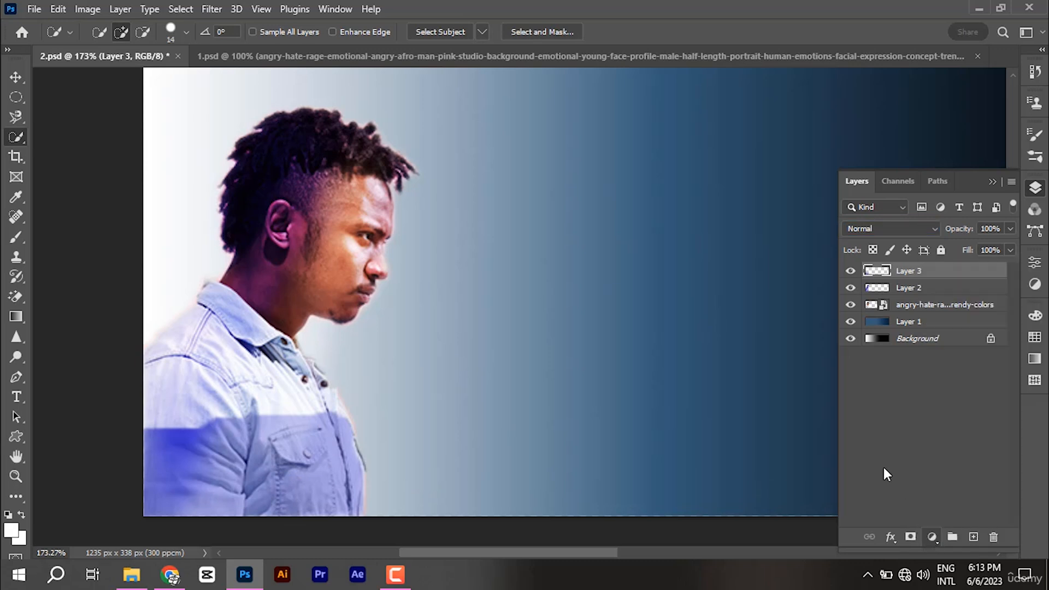
pyautogui.click(884, 469)
pyautogui.click(933, 539)
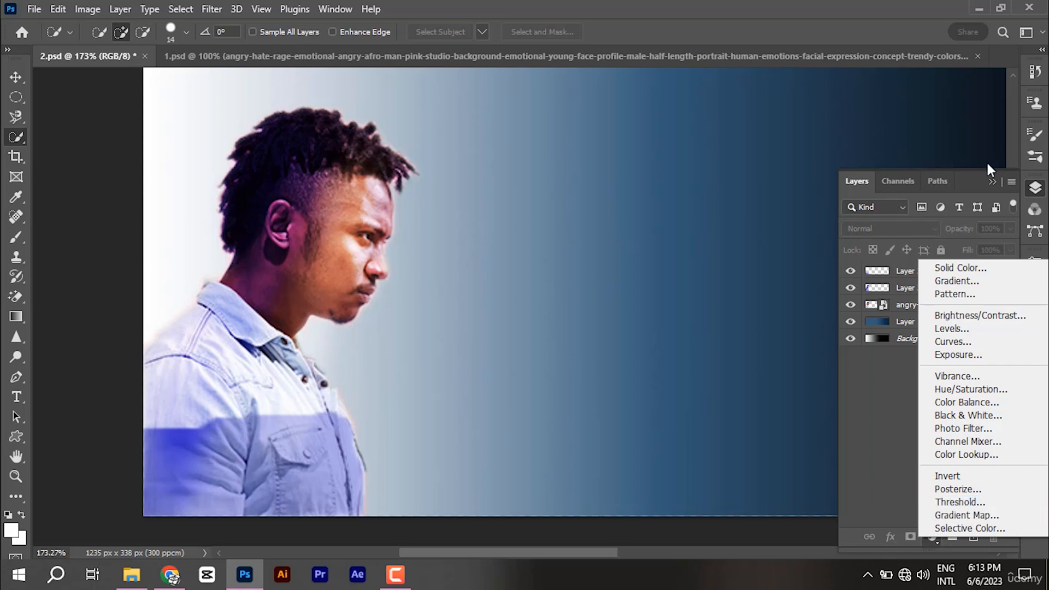
pyautogui.click(992, 181)
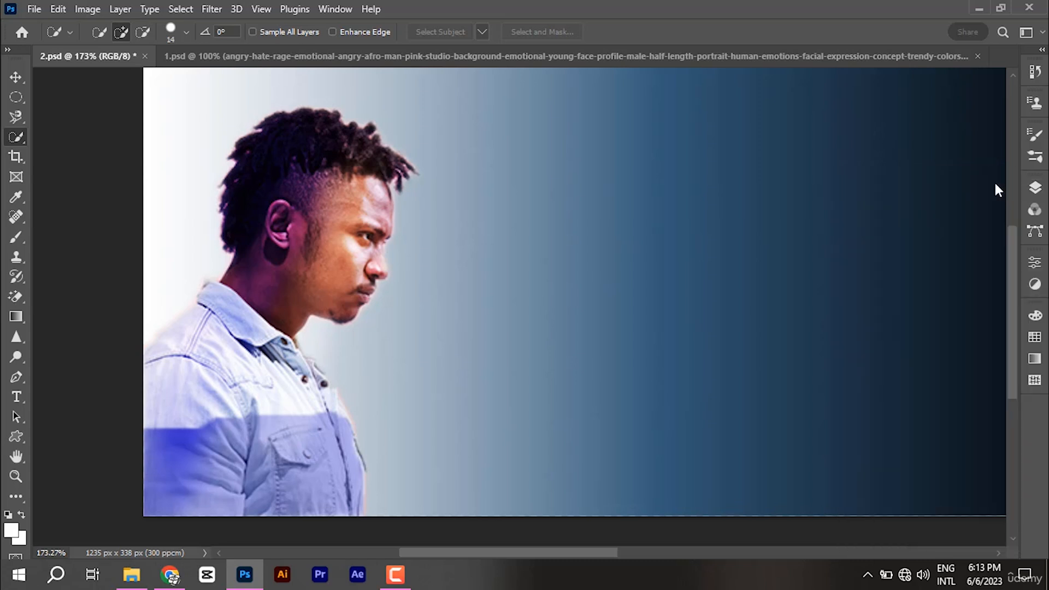
# Step: Check the Adjustments panel and Window menu, then reopen Layers and the adjustment layer list
pyautogui.click(1034, 285)
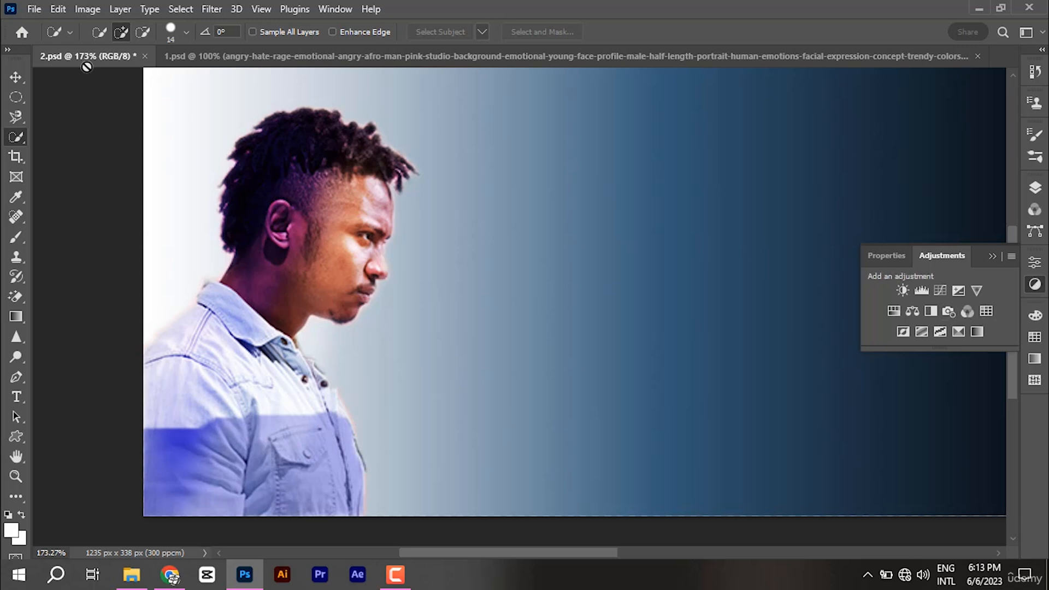
pyautogui.click(336, 9)
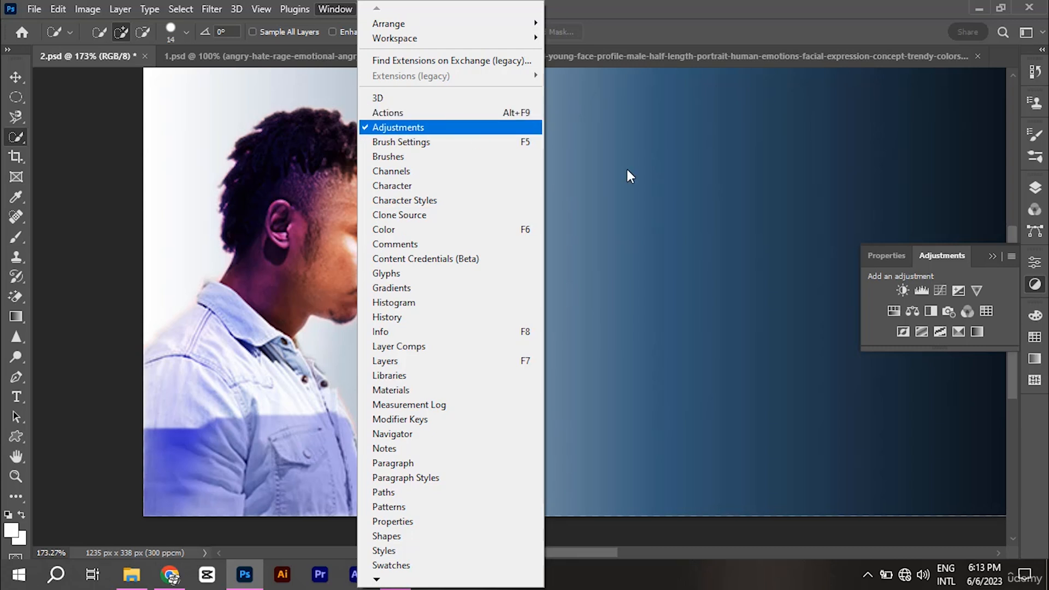
pyautogui.click(1036, 189)
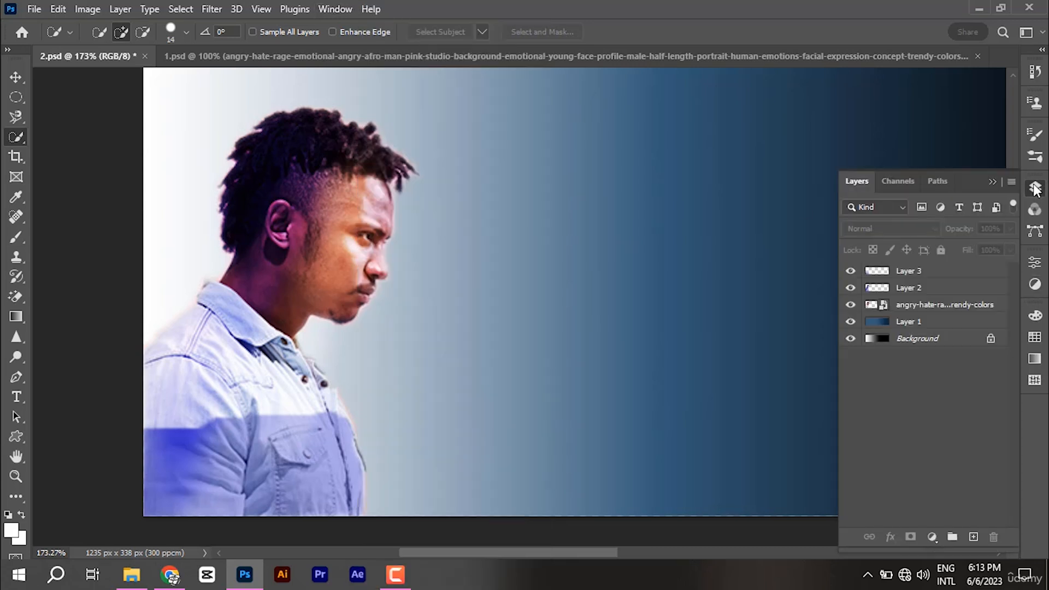
pyautogui.click(932, 538)
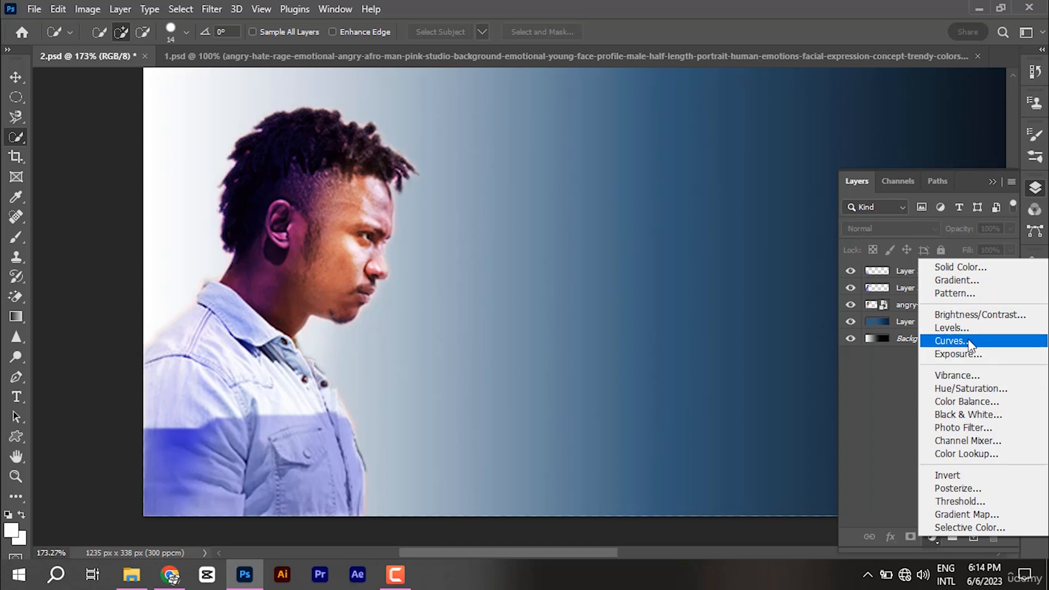
# Step: Add a Brightness/Contrast adjustment layer and try darker brightness values
pyautogui.click(976, 315)
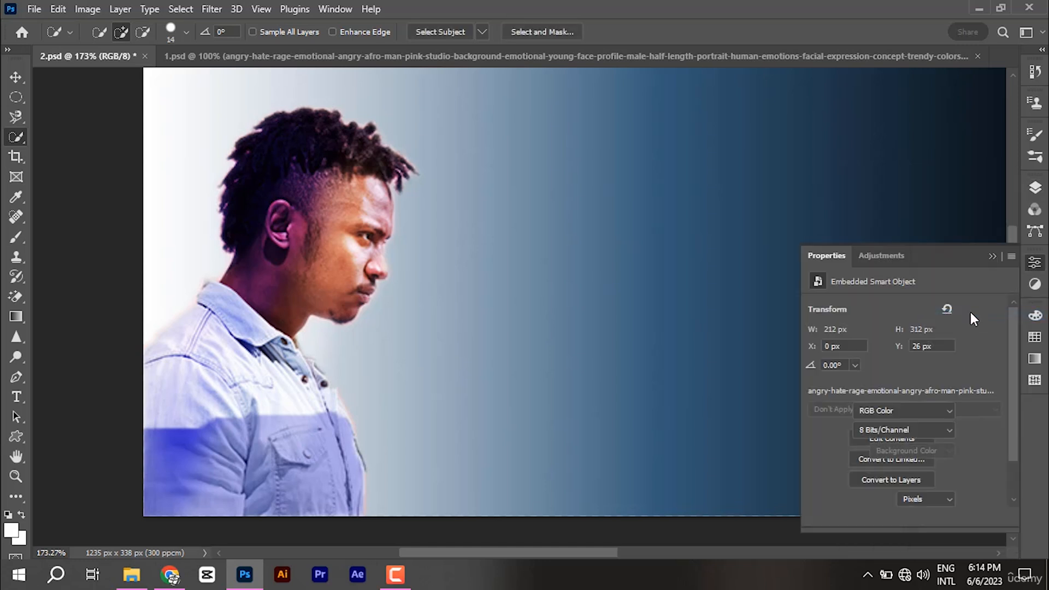
pyautogui.moveTo(905, 348); pyautogui.dragTo(867, 348)
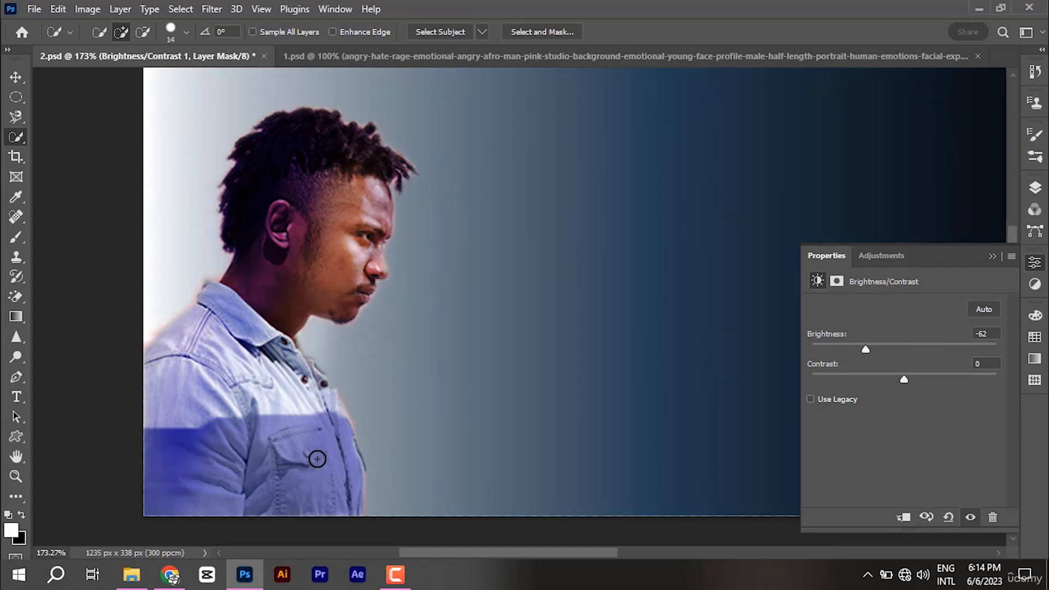
pyautogui.moveTo(869, 350); pyautogui.dragTo(819, 350)
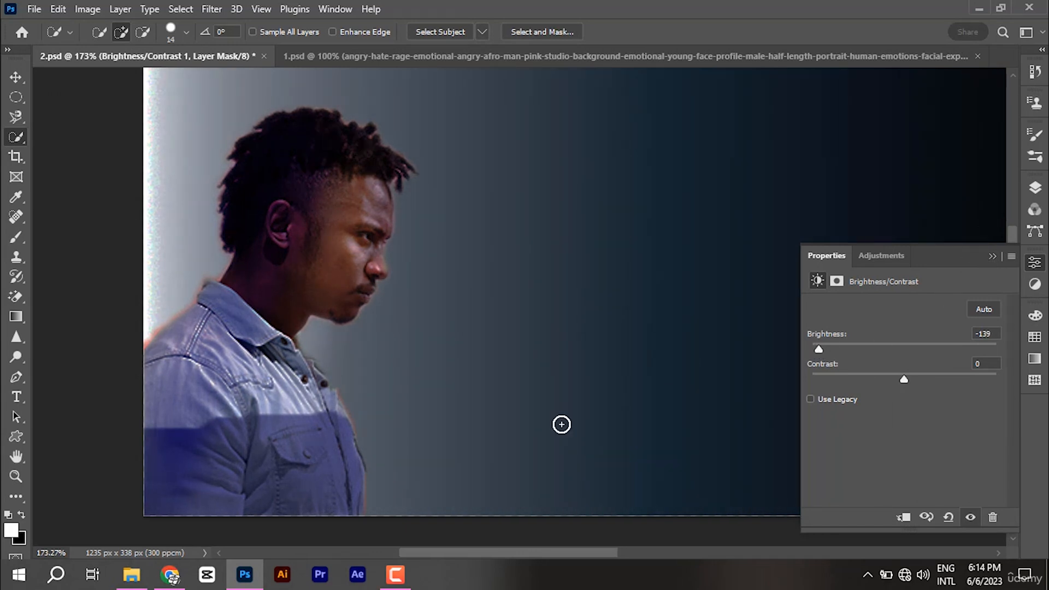
pyautogui.click(16, 77)
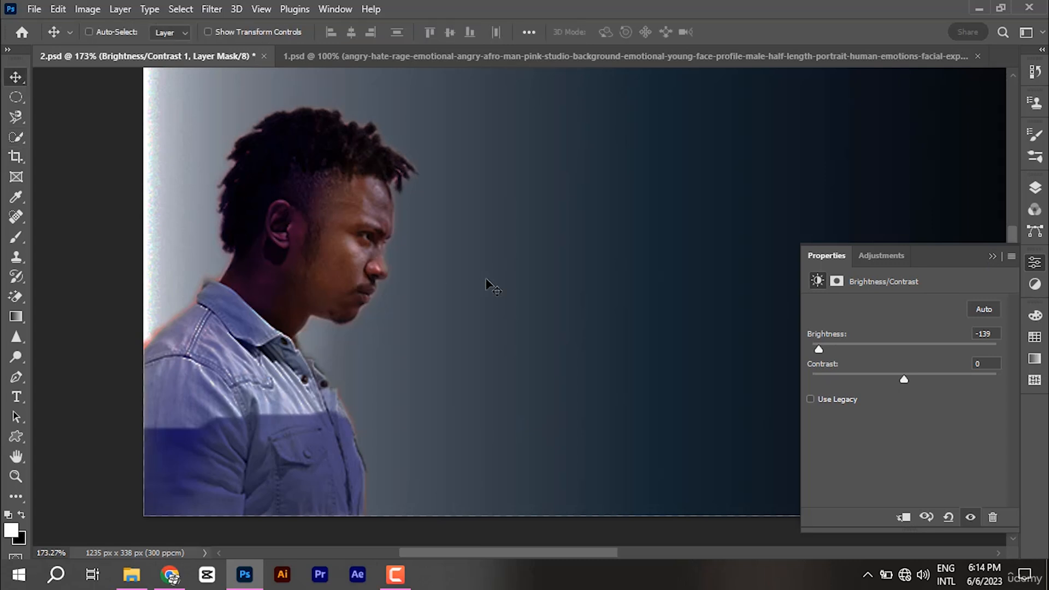
pyautogui.scroll(-3, 492, 286)
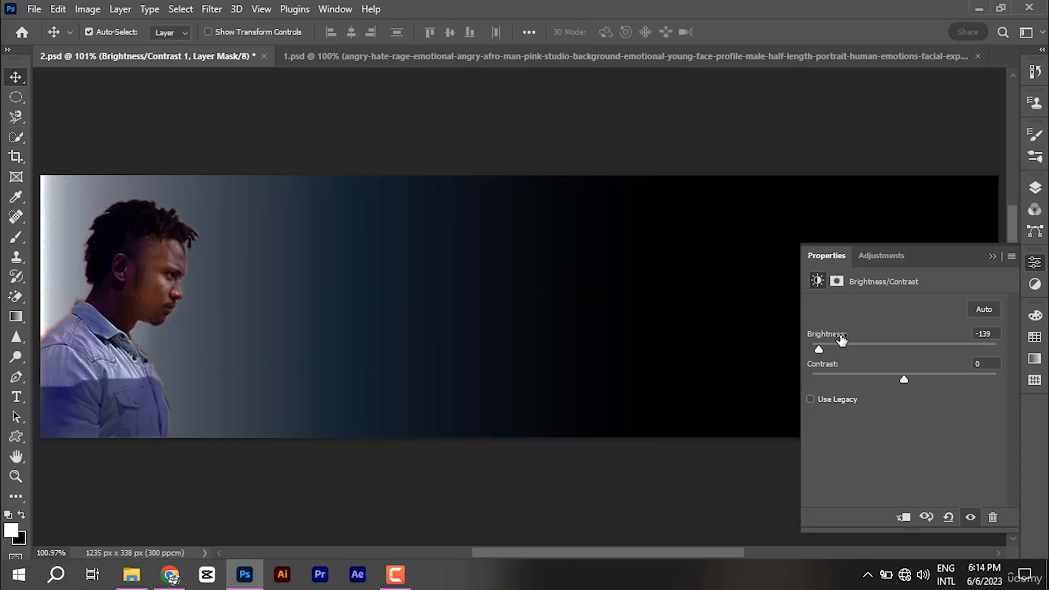
pyautogui.moveTo(819, 345); pyautogui.dragTo(897, 350)
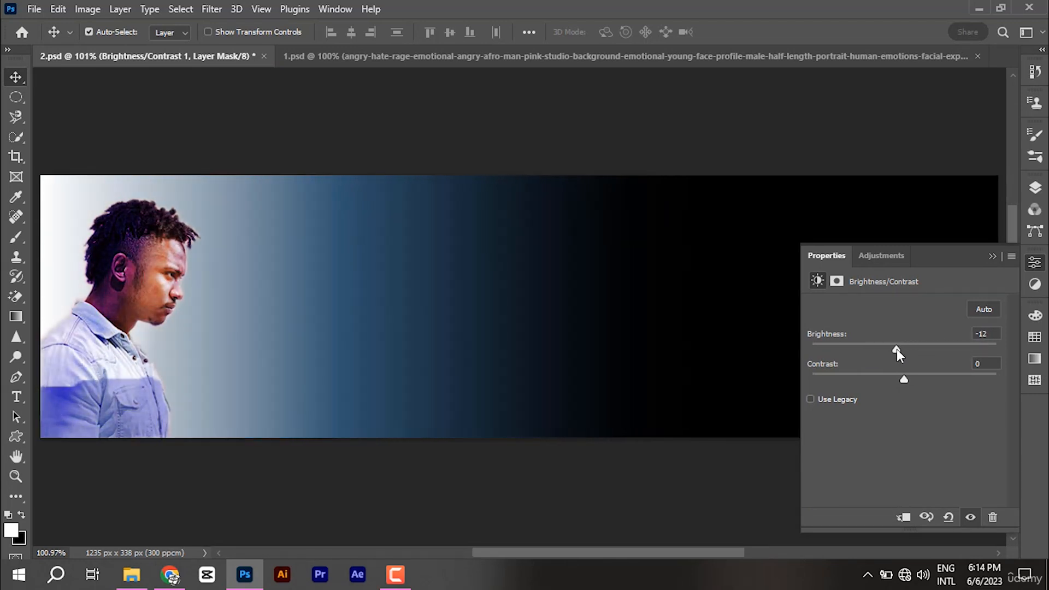
# Step: Clip the adjustment to Layer 3 with Brightness -150 and Contrast 100
pyautogui.click(903, 519)
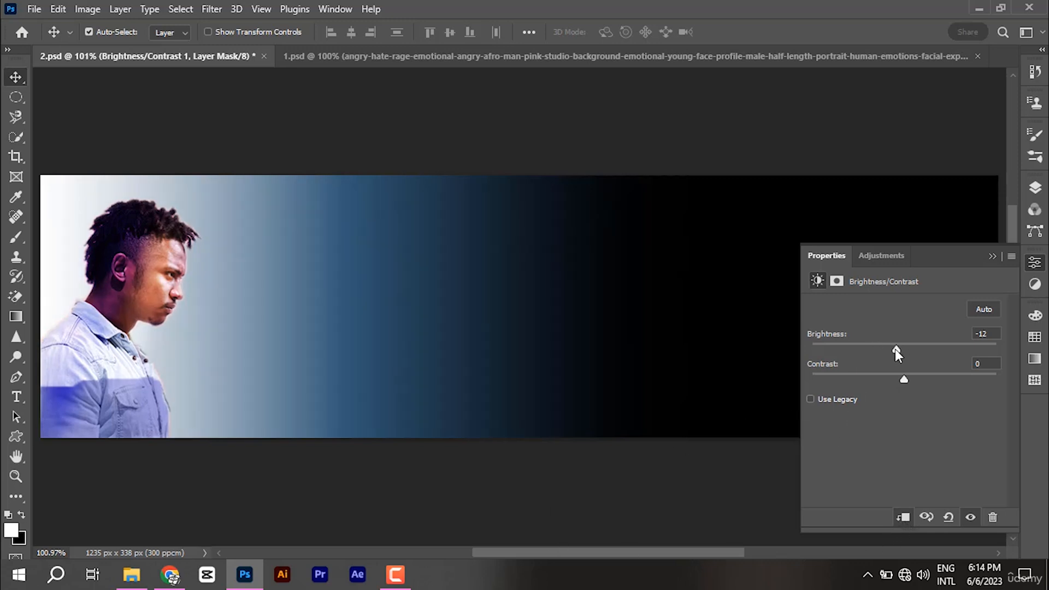
pyautogui.moveTo(895, 349); pyautogui.dragTo(809, 357)
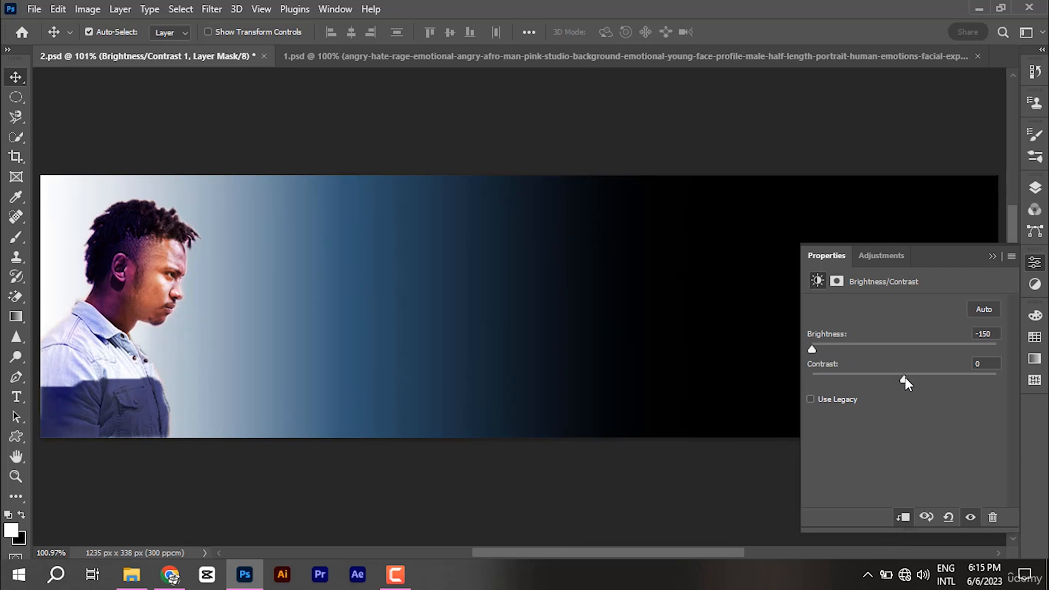
pyautogui.moveTo(906, 377); pyautogui.dragTo(1012, 381)
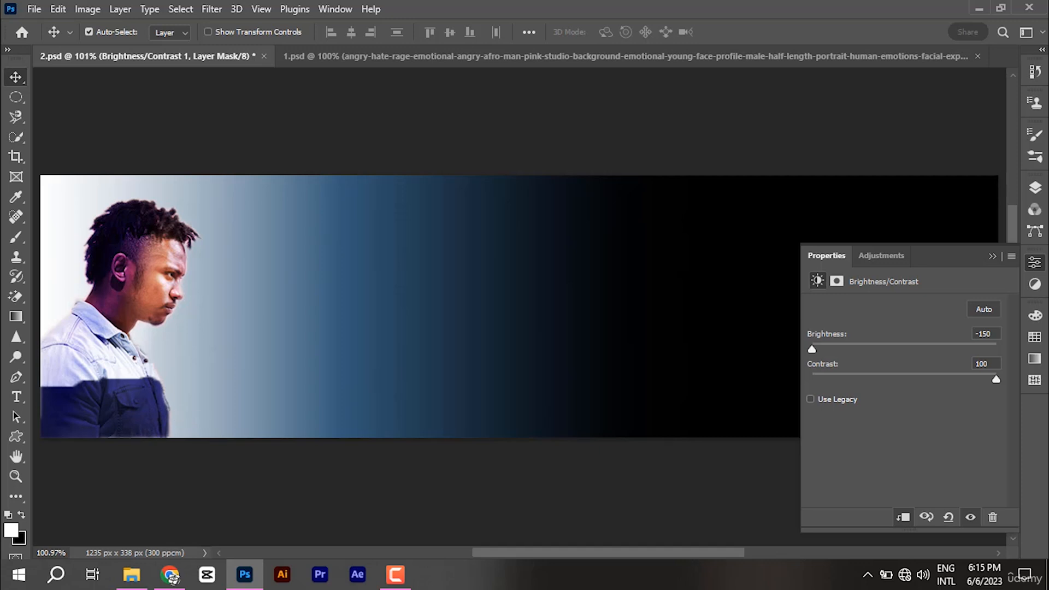
pyautogui.click(1036, 192)
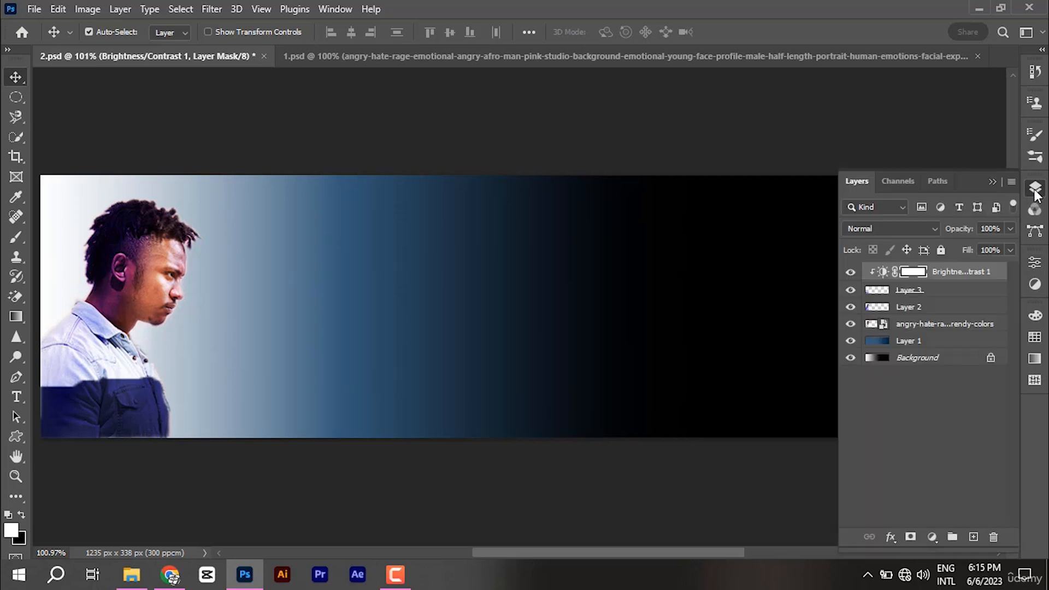
# Step: Delete the old Layer 3 and the Brightness/Contrast 1 adjustment layer
pyautogui.click(929, 295)
pyautogui.press('Delete')
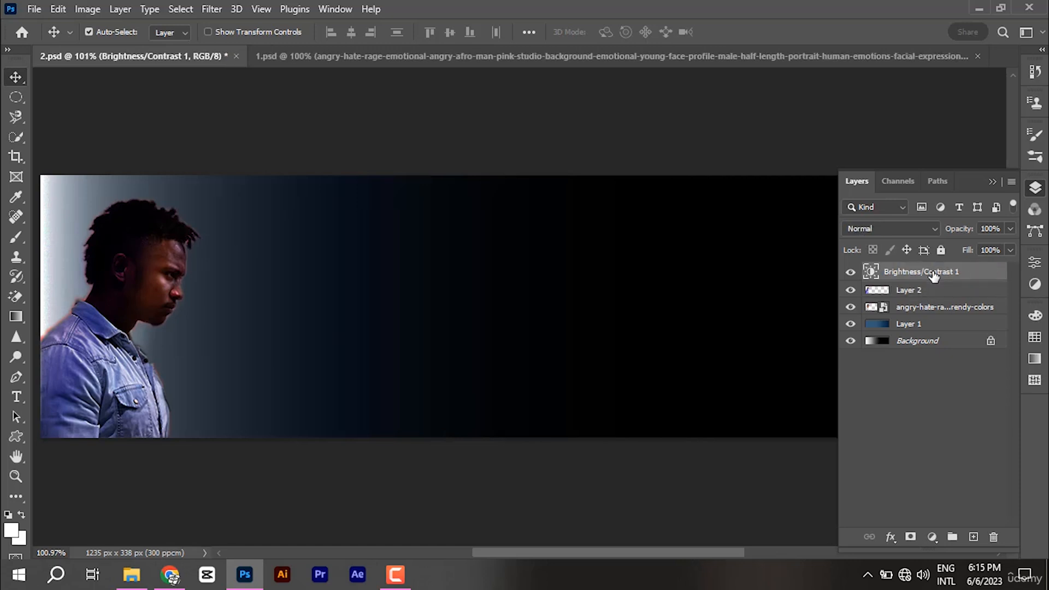
pyautogui.click(932, 273)
pyautogui.click(851, 272)
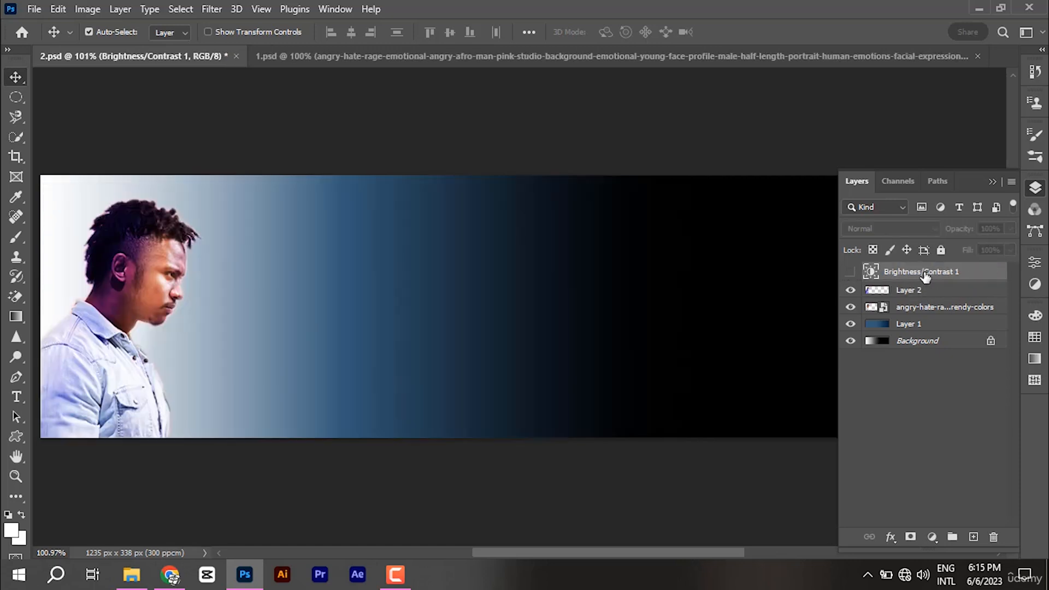
pyautogui.press('Delete')
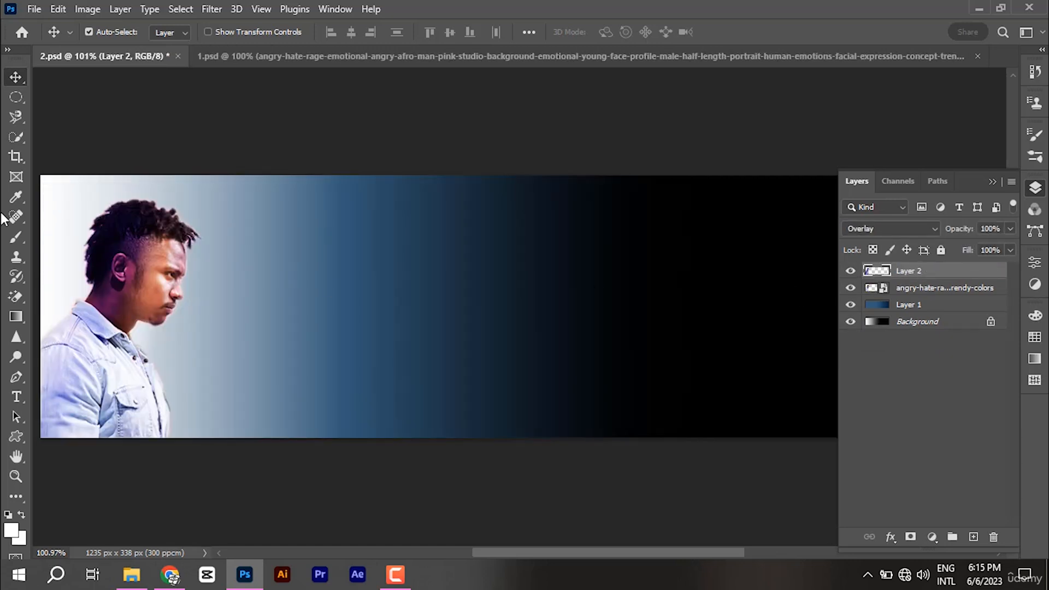
# Step: Reselect the man's shirt with Quick Selection and copy it onto a new Layer 3
pyautogui.click(16, 137)
pyautogui.moveTo(86, 301); pyautogui.dragTo(93, 321)
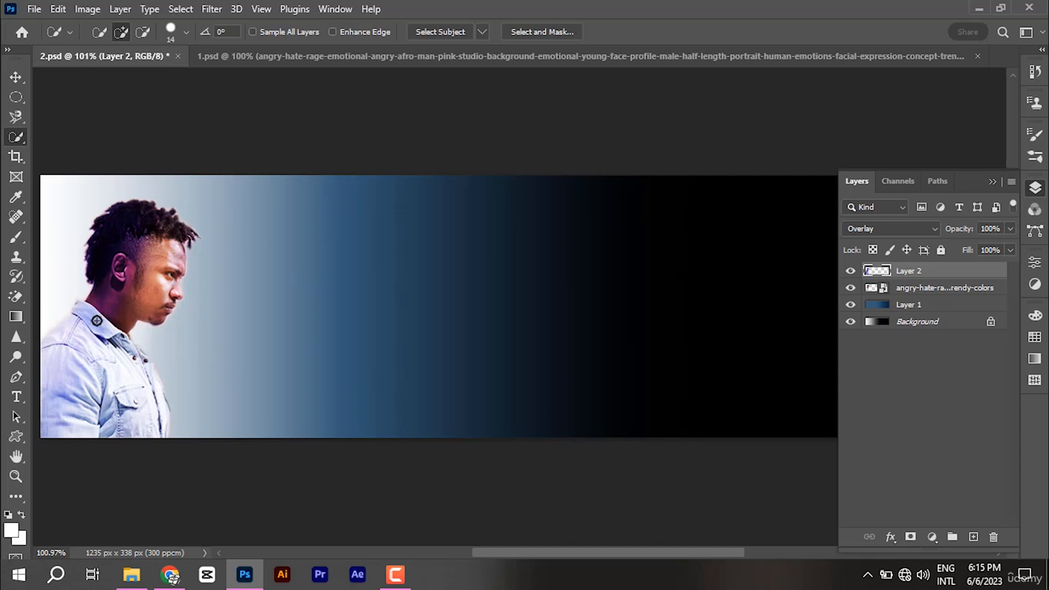
pyautogui.press(']')
pyautogui.press(']')
pyautogui.press(']')
pyautogui.press(']')
pyautogui.scroll(3, 96, 328)
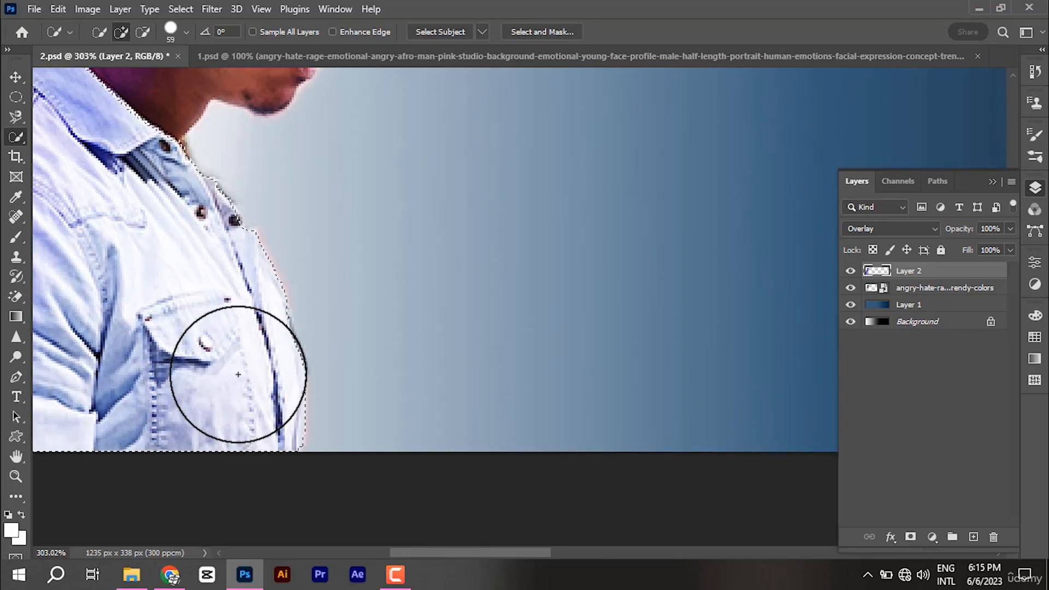
pyautogui.scroll(-5, 306, 350)
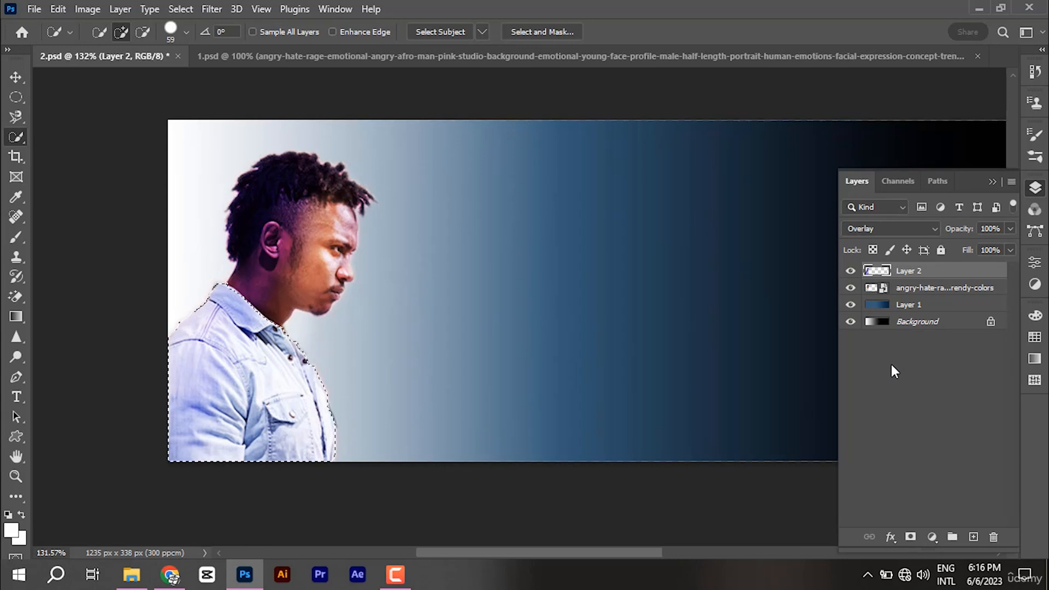
pyautogui.hotkey('ctrl', 'j')
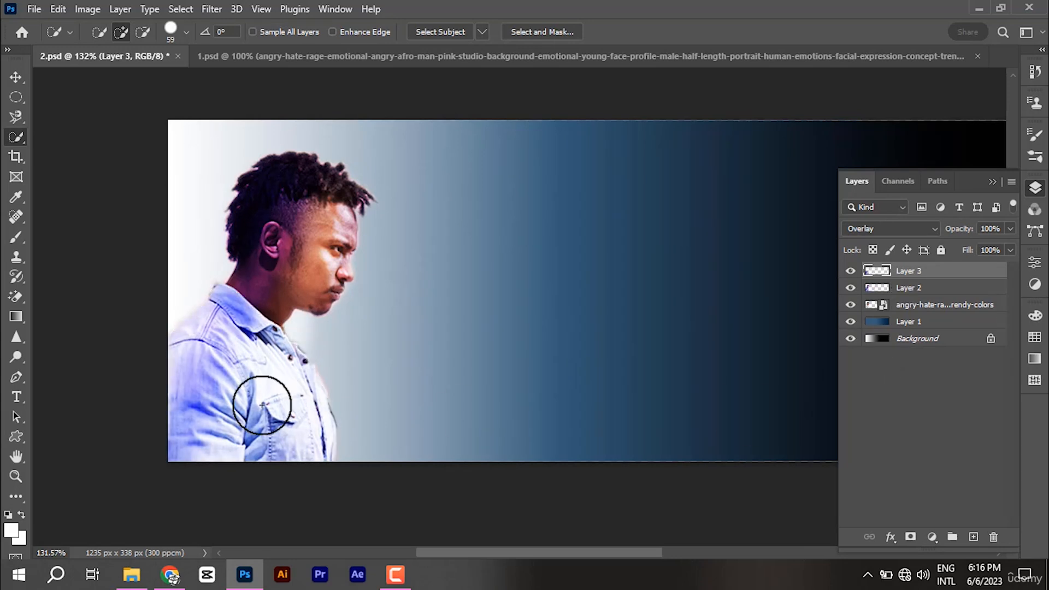
pyautogui.click(851, 271)
pyautogui.click(851, 271)
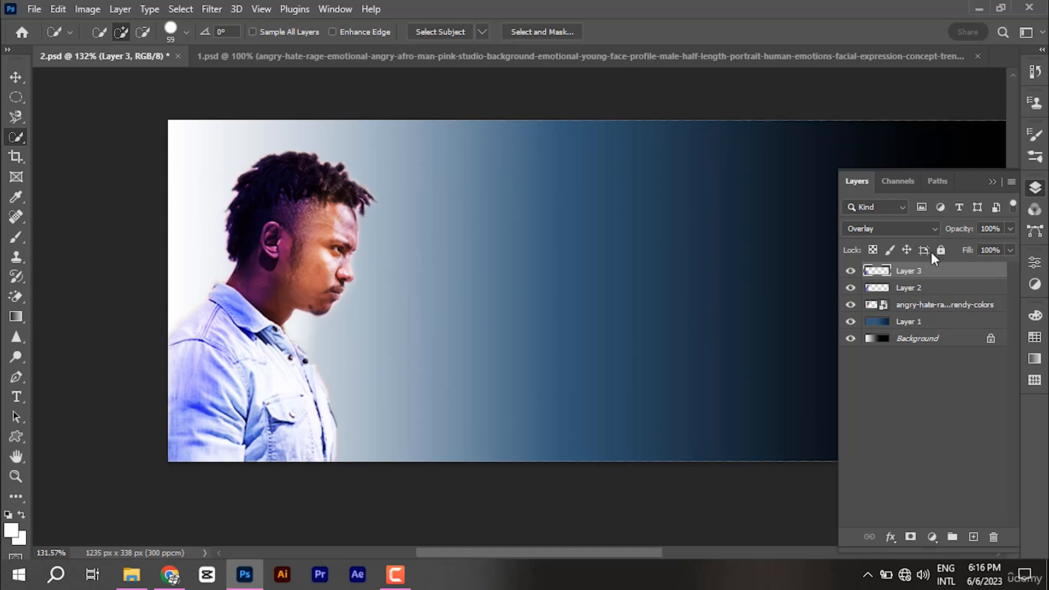
# Step: Change Layer 3's blend mode back to Normal for a solid blue shirt tint
pyautogui.click(919, 229)
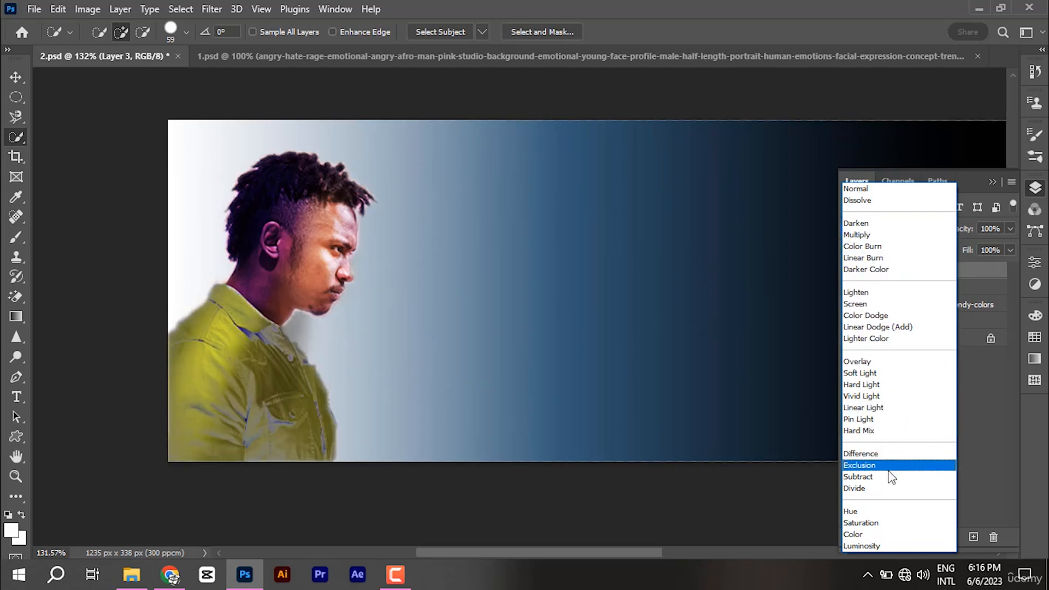
pyautogui.click(868, 189)
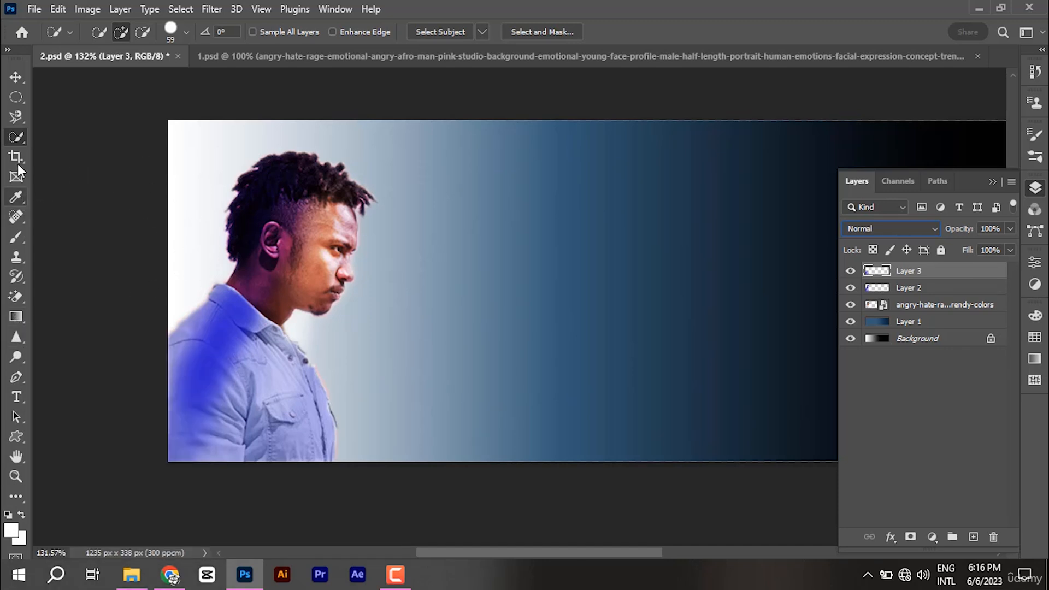
pyautogui.click(17, 236)
# Step: After a first stroke over the shirt shoulder, set the foreground colour to black
pyautogui.moveTo(196, 296)
pyautogui.mouseDown()
pyautogui.moveTo(243, 335)
pyautogui.moveTo(246, 378)
pyautogui.mouseUp()
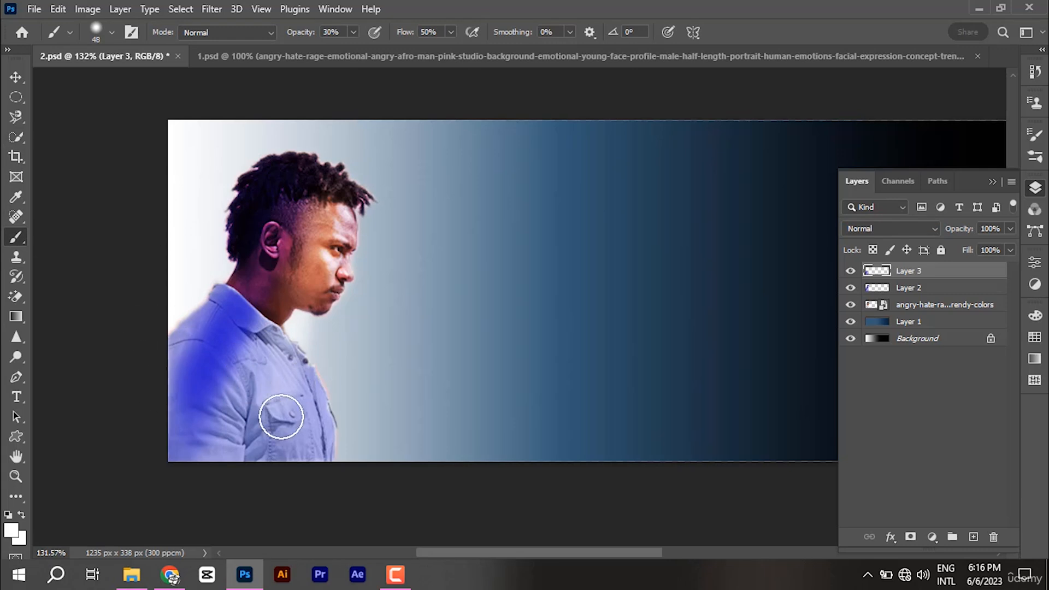
pyautogui.click(12, 529)
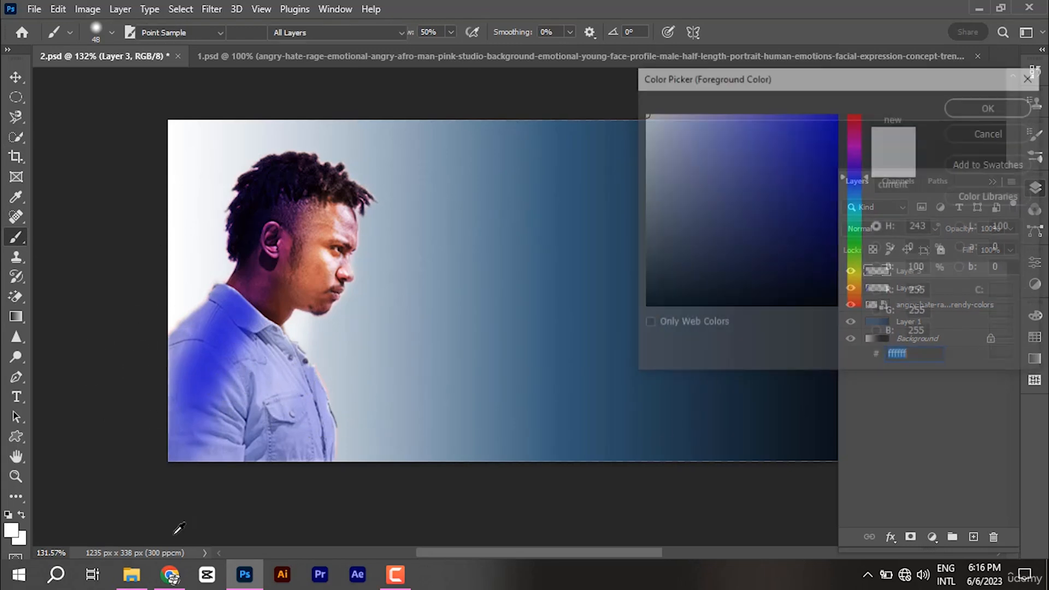
pyautogui.moveTo(791, 239); pyautogui.dragTo(858, 331)
pyautogui.click(1030, 108)
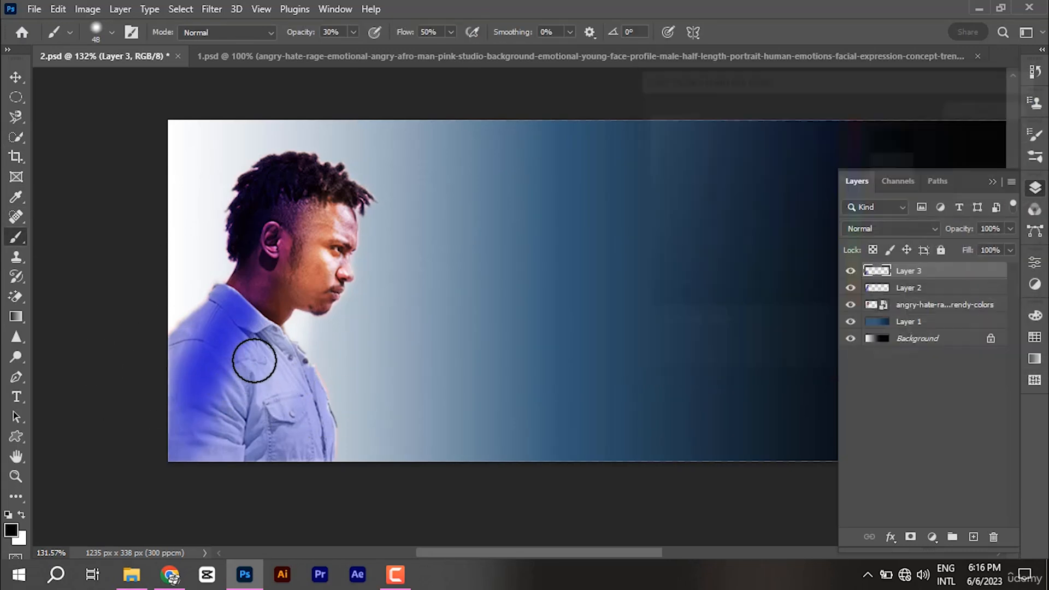
# Step: Raise brush opacity to 62%, try dark shading on the shoulder, then undo it
pyautogui.click(354, 34)
pyautogui.moveTo(353, 49); pyautogui.dragTo(372, 47)
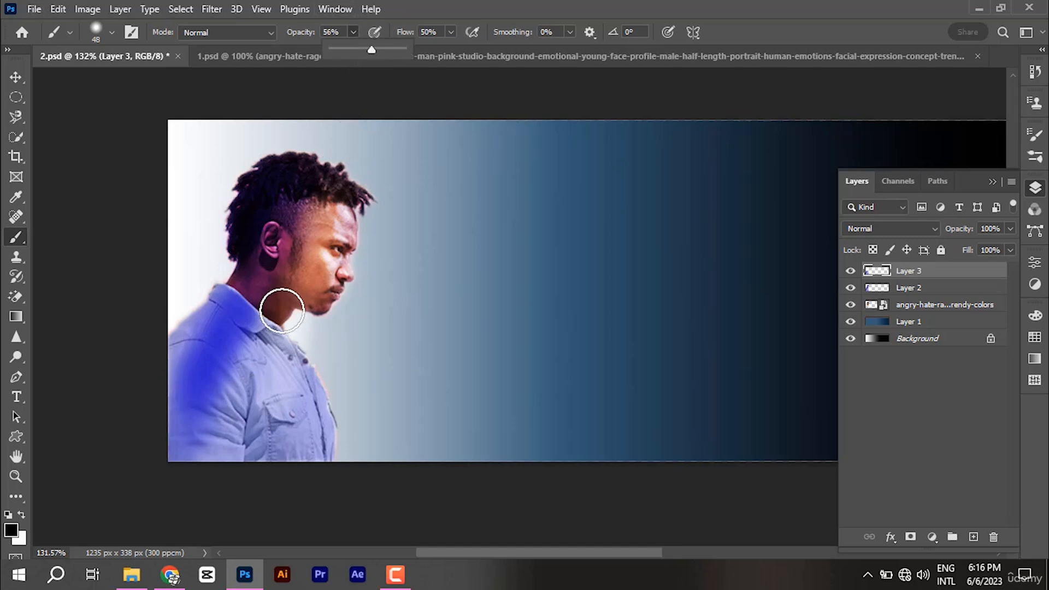
pyautogui.moveTo(372, 49); pyautogui.dragTo(376, 49)
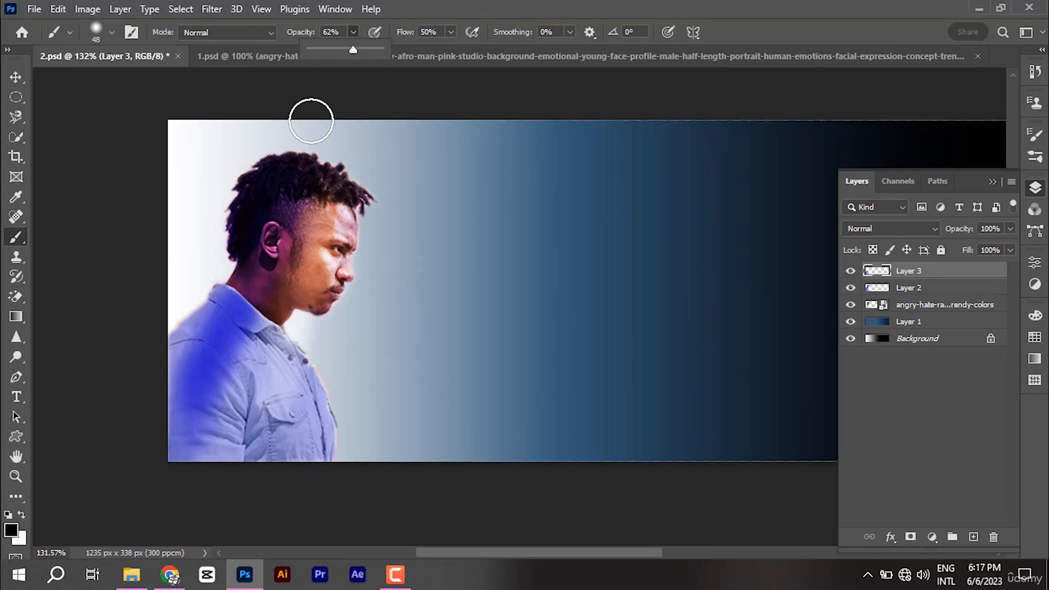
pyautogui.moveTo(216, 335)
pyautogui.mouseDown()
pyautogui.moveTo(234, 412)
pyautogui.moveTo(225, 360)
pyautogui.moveTo(270, 466)
pyautogui.moveTo(277, 380)
pyautogui.moveTo(293, 468)
pyautogui.moveTo(313, 401)
pyautogui.moveTo(301, 418)
pyautogui.moveTo(322, 472)
pyautogui.moveTo(300, 447)
pyautogui.moveTo(286, 369)
pyautogui.moveTo(271, 353)
pyautogui.moveTo(308, 454)
pyautogui.mouseUp()
pyautogui.hotkey('ctrl', 'z')
pyautogui.hotkey('ctrl', 'z')
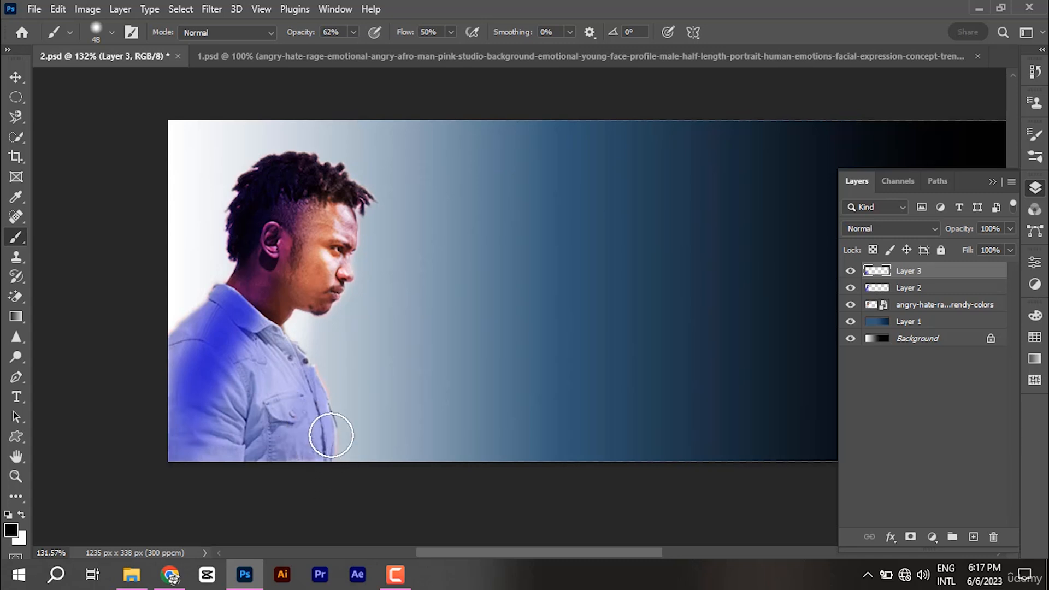
pyautogui.hotkey('ctrl', 'z')
# Step: Select the whole shirt with Quick Selection and darken its right side with the brush
pyautogui.click(17, 136)
pyautogui.moveTo(246, 403)
pyautogui.mouseDown()
pyautogui.moveTo(256, 441)
pyautogui.moveTo(250, 431)
pyautogui.moveTo(290, 417)
pyautogui.mouseUp()
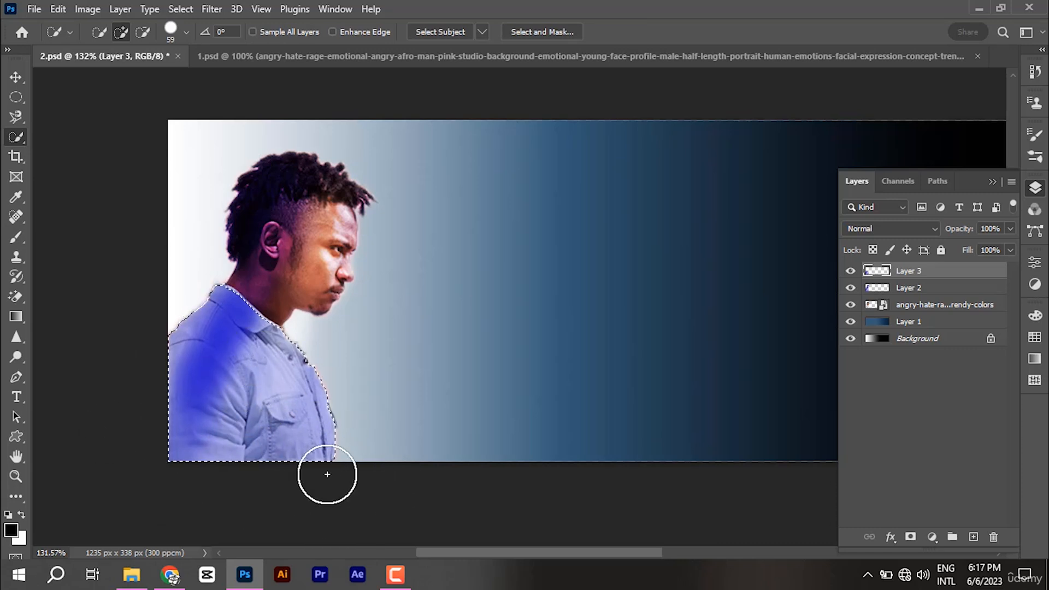
pyautogui.click(14, 240)
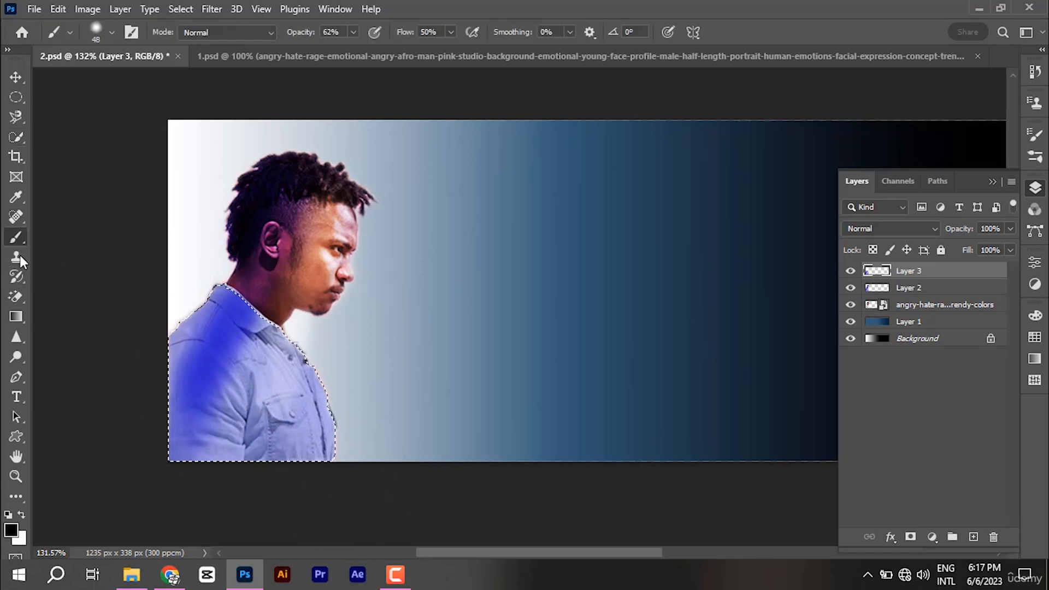
pyautogui.moveTo(270, 392)
pyautogui.mouseDown()
pyautogui.moveTo(317, 458)
pyautogui.moveTo(319, 392)
pyautogui.moveTo(331, 381)
pyautogui.moveTo(387, 529)
pyautogui.moveTo(300, 395)
pyautogui.moveTo(376, 424)
pyautogui.moveTo(313, 375)
pyautogui.moveTo(396, 426)
pyautogui.moveTo(325, 426)
pyautogui.moveTo(336, 463)
pyautogui.moveTo(301, 449)
pyautogui.moveTo(263, 368)
pyautogui.moveTo(276, 361)
pyautogui.moveTo(243, 448)
pyautogui.moveTo(219, 468)
pyautogui.moveTo(286, 421)
pyautogui.moveTo(298, 302)
pyautogui.mouseUp()
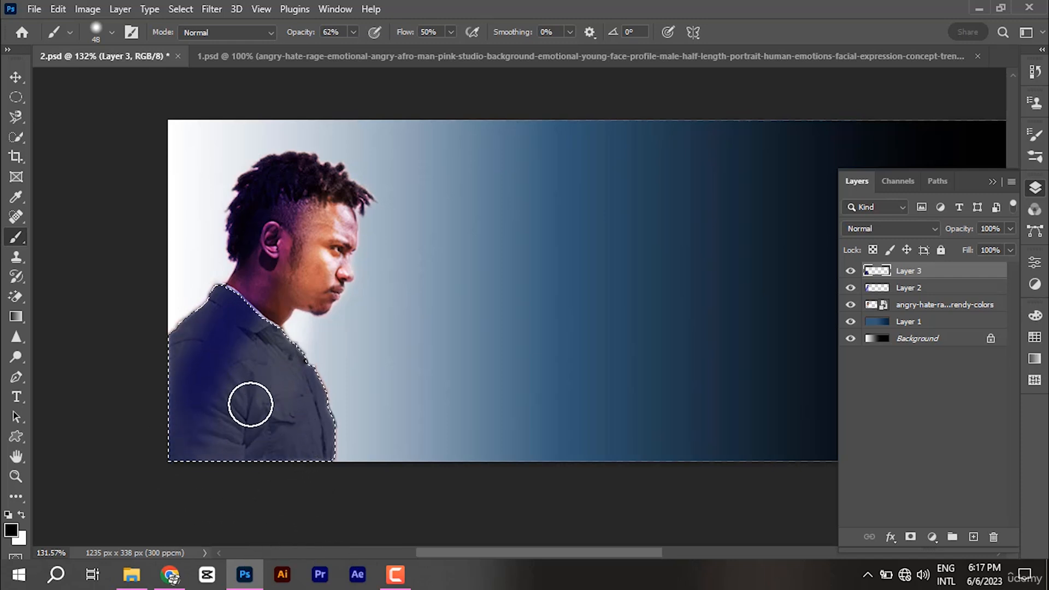
# Step: At 87% brush opacity, paint the shirt almost fully black
pyautogui.click(354, 31)
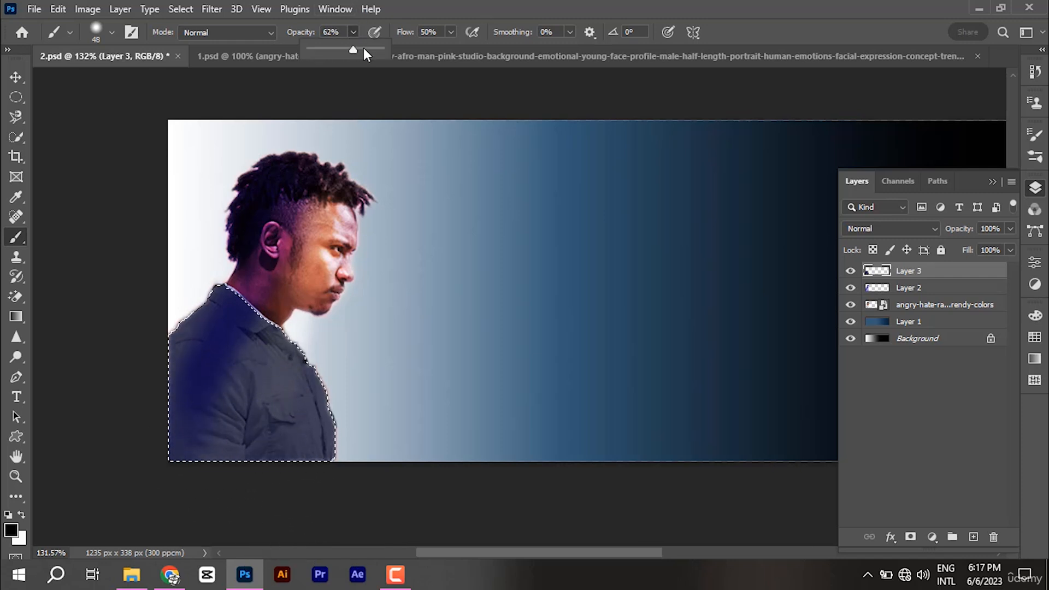
pyautogui.moveTo(363, 47); pyautogui.dragTo(371, 48)
pyautogui.moveTo(254, 381); pyautogui.dragTo(322, 454)
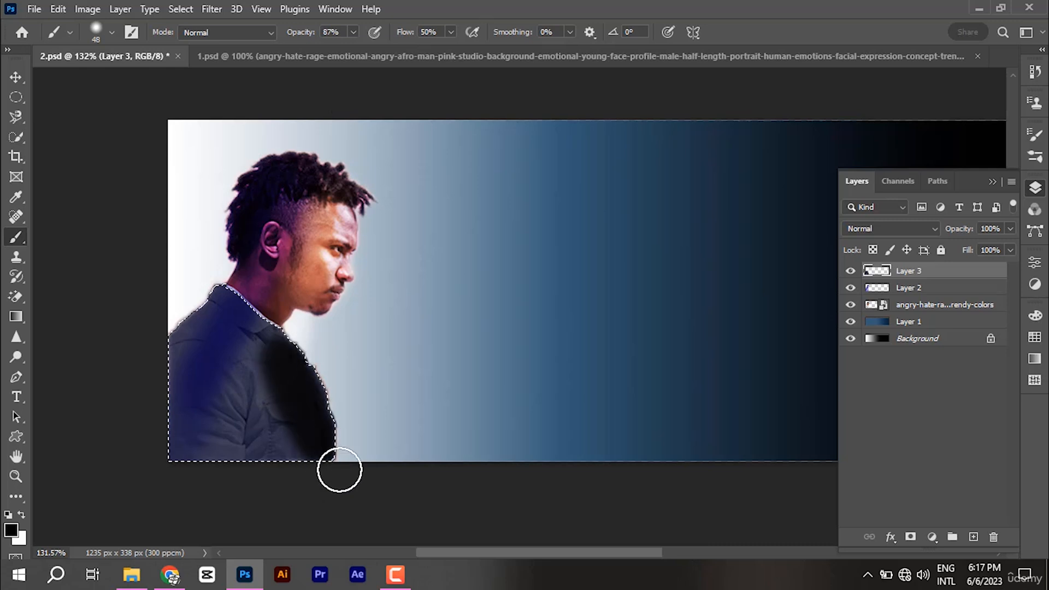
pyautogui.moveTo(174, 264)
pyautogui.mouseDown()
pyautogui.moveTo(282, 548)
pyautogui.moveTo(310, 513)
pyautogui.moveTo(252, 367)
pyautogui.moveTo(217, 337)
pyautogui.moveTo(268, 503)
pyautogui.moveTo(176, 489)
pyautogui.moveTo(186, 532)
pyautogui.moveTo(205, 358)
pyautogui.mouseUp()
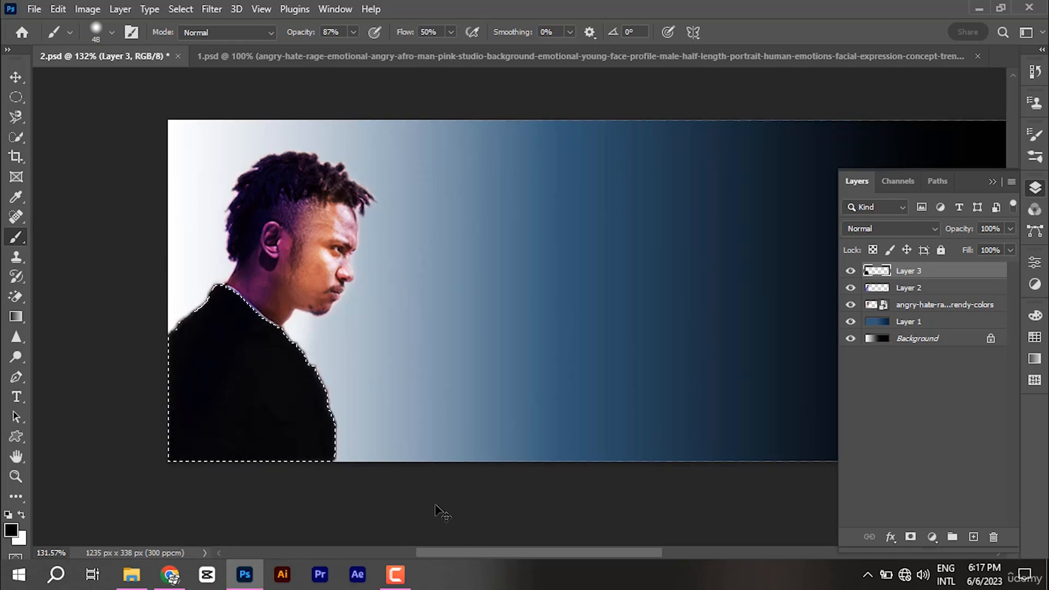
# Step: At 75% opacity, darken the shirt's collar, right edge, shoulder and sleeve
pyautogui.click(353, 33)
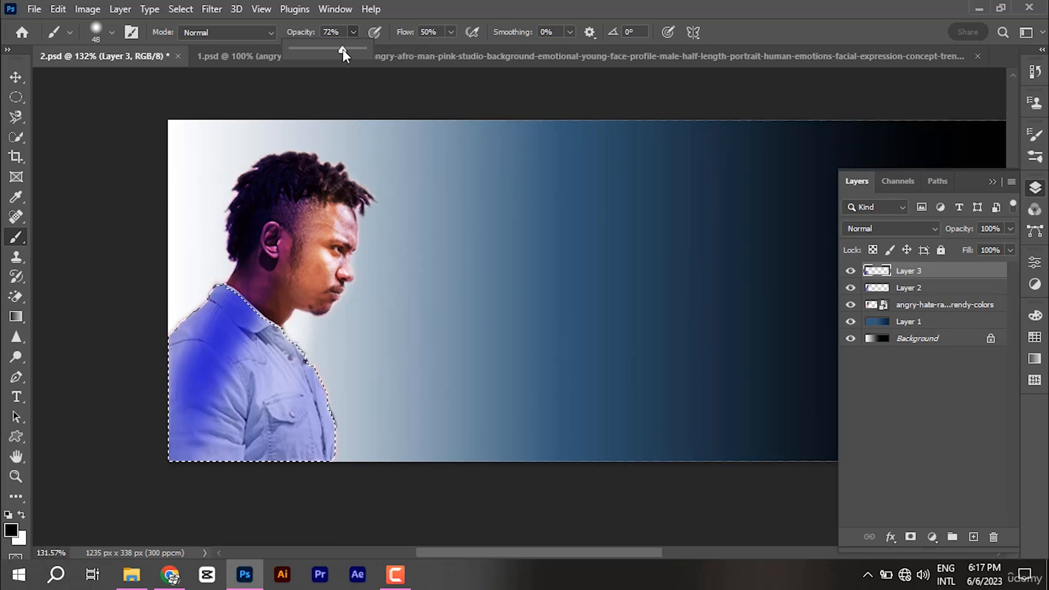
pyautogui.click(293, 246)
pyautogui.moveTo(230, 368); pyautogui.dragTo(282, 374)
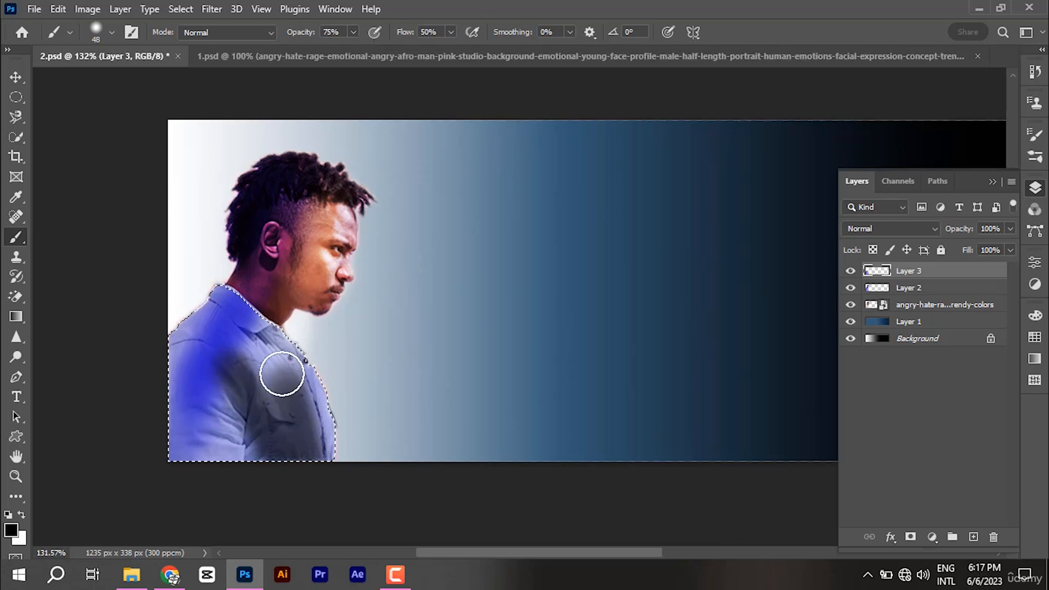
pyautogui.moveTo(270, 313); pyautogui.dragTo(204, 267)
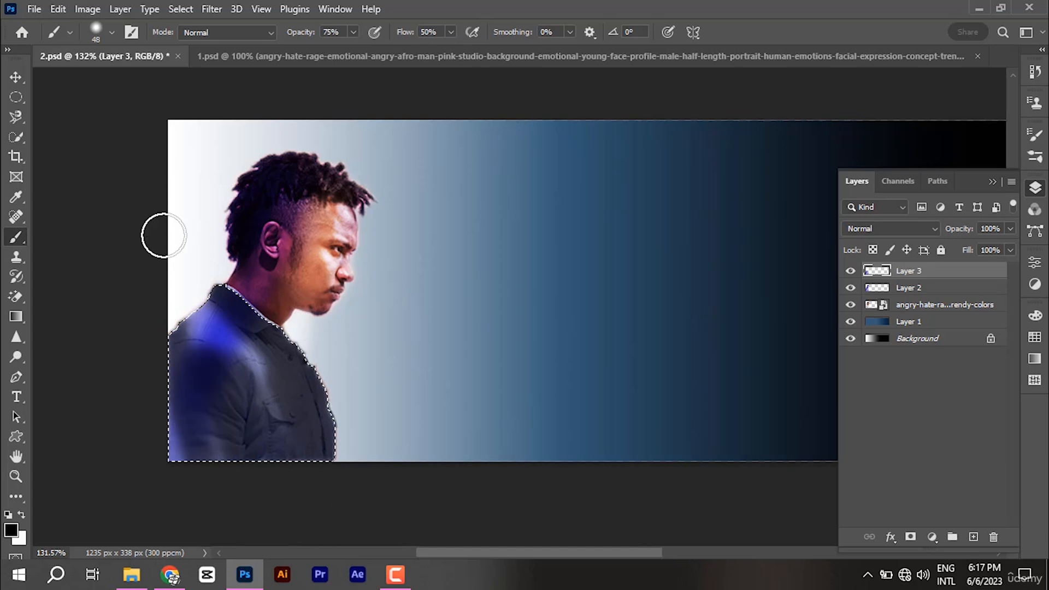
pyautogui.moveTo(159, 234)
pyautogui.mouseDown()
pyautogui.moveTo(231, 577)
pyautogui.moveTo(173, 387)
pyautogui.moveTo(347, 536)
pyautogui.moveTo(303, 374)
pyautogui.mouseUp()
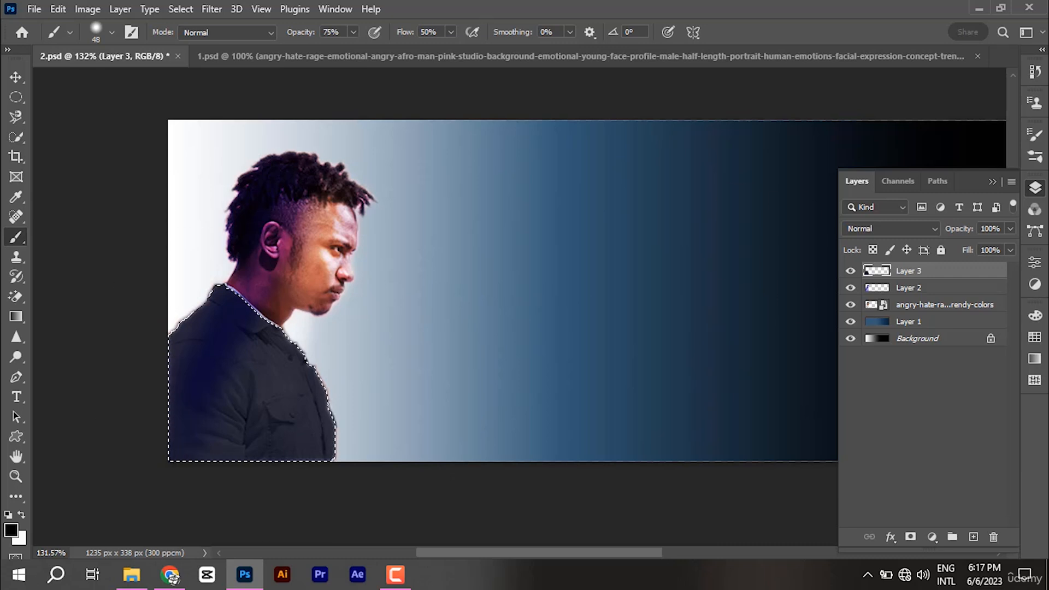
pyautogui.click(15, 79)
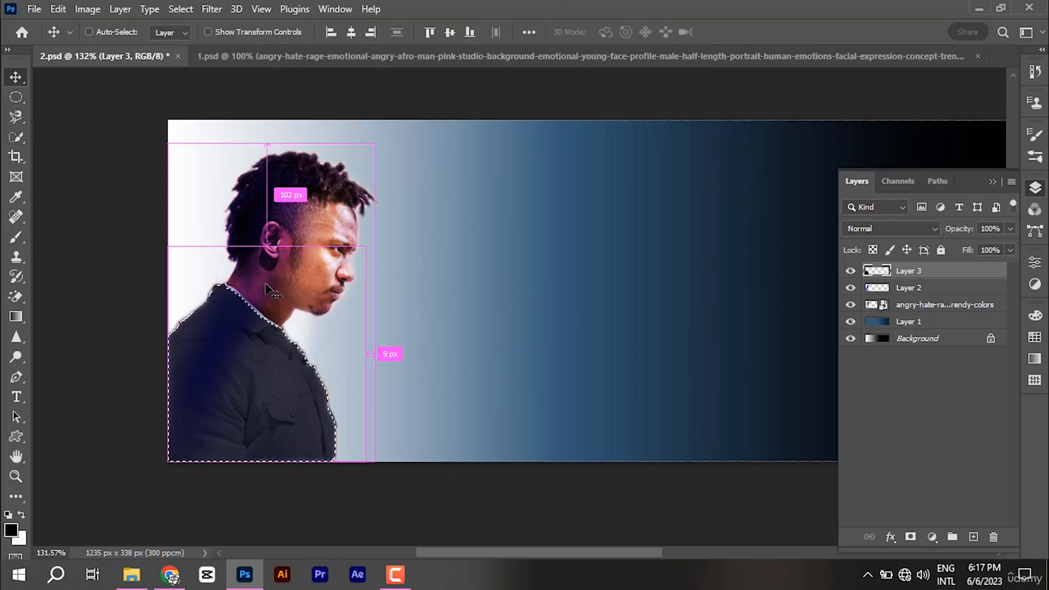
# Step: Clear the shirt selection and close the search window that opened
pyautogui.hotkey('ctrl', 'd')
pyautogui.hotkey('ctrl', 'f')
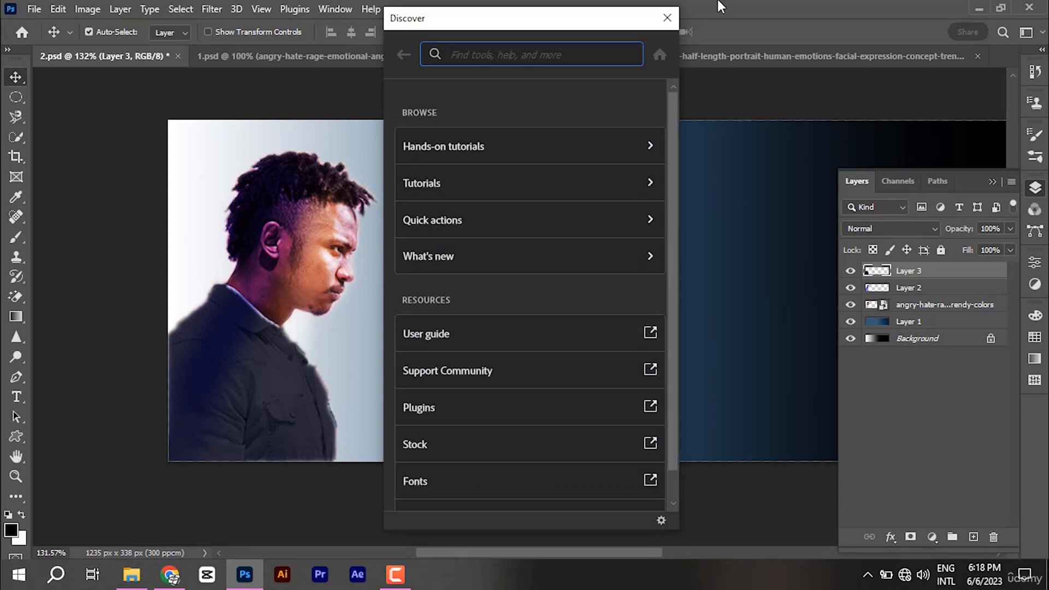
pyautogui.click(660, 17)
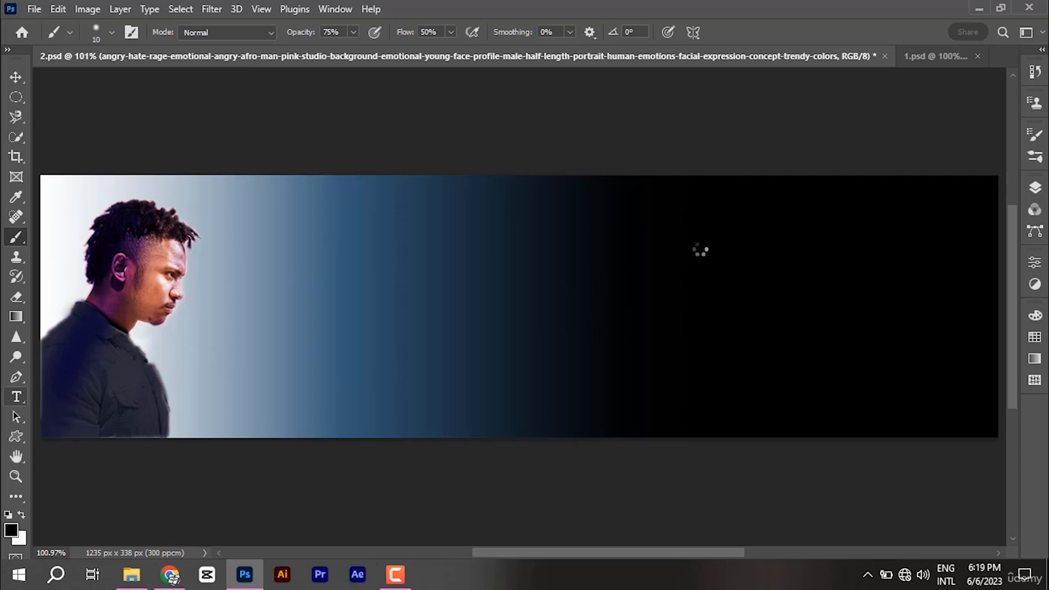
pyautogui.click(16, 397)
pyautogui.click(82, 396)
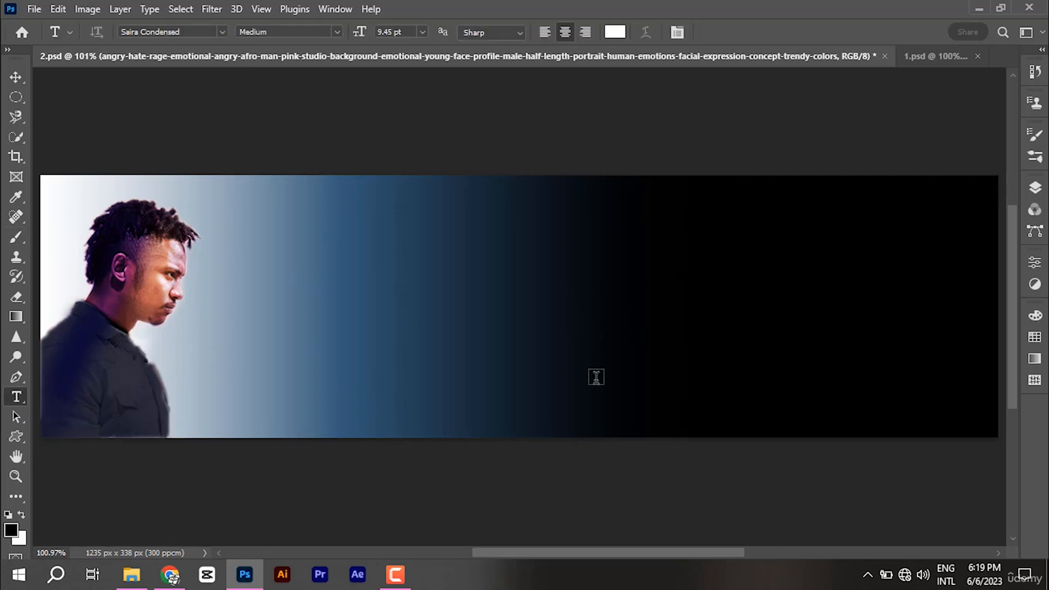
pyautogui.click(667, 343)
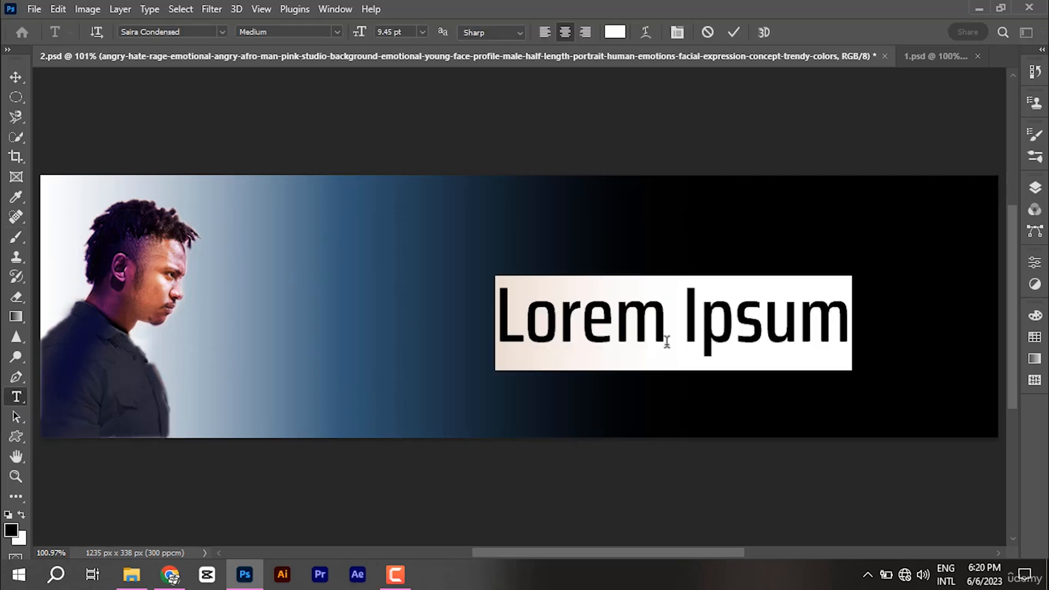
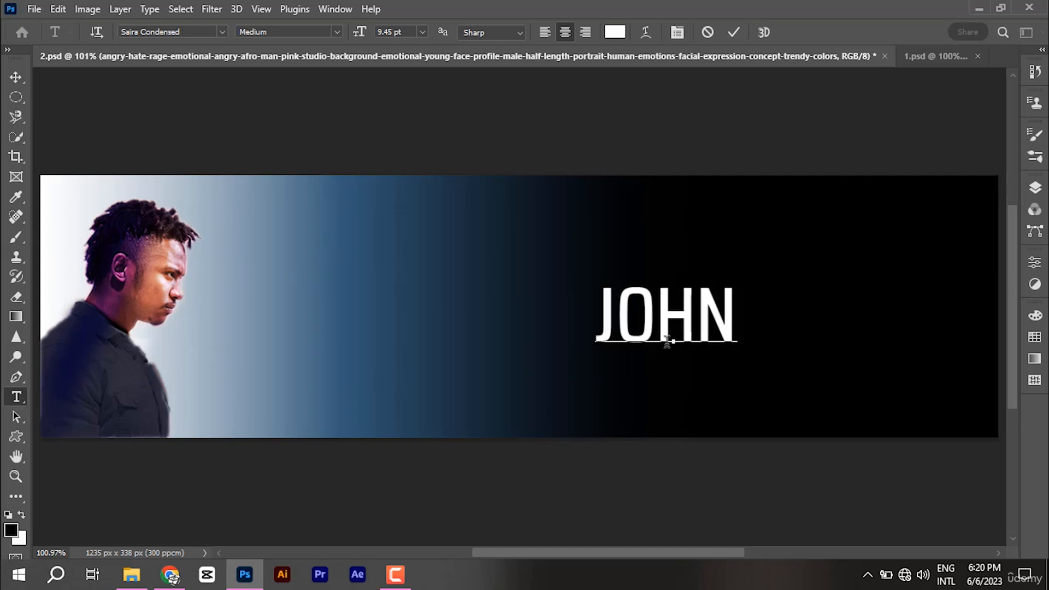
pyautogui.press('Return')
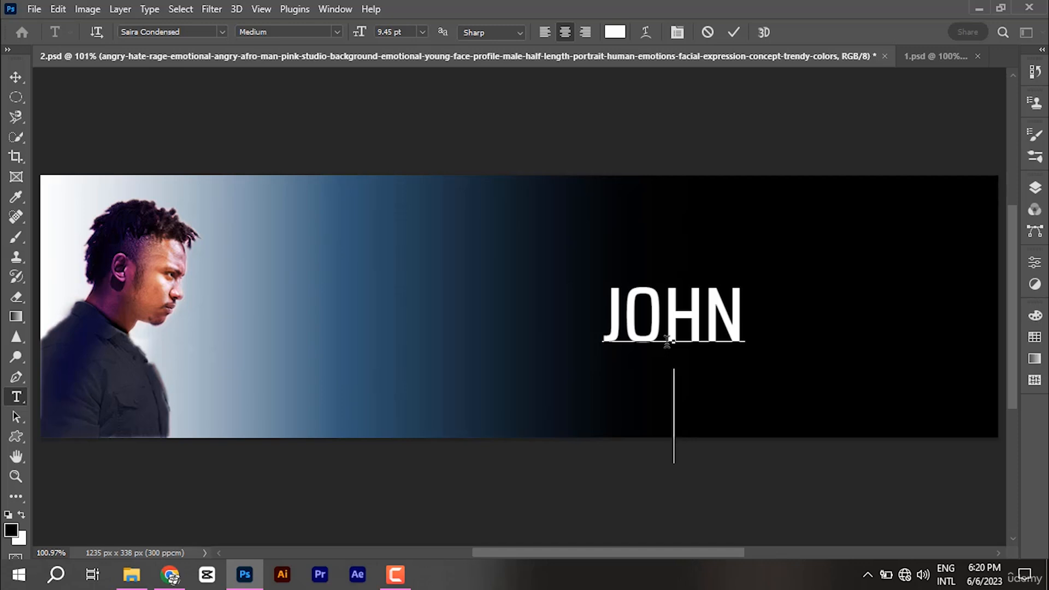
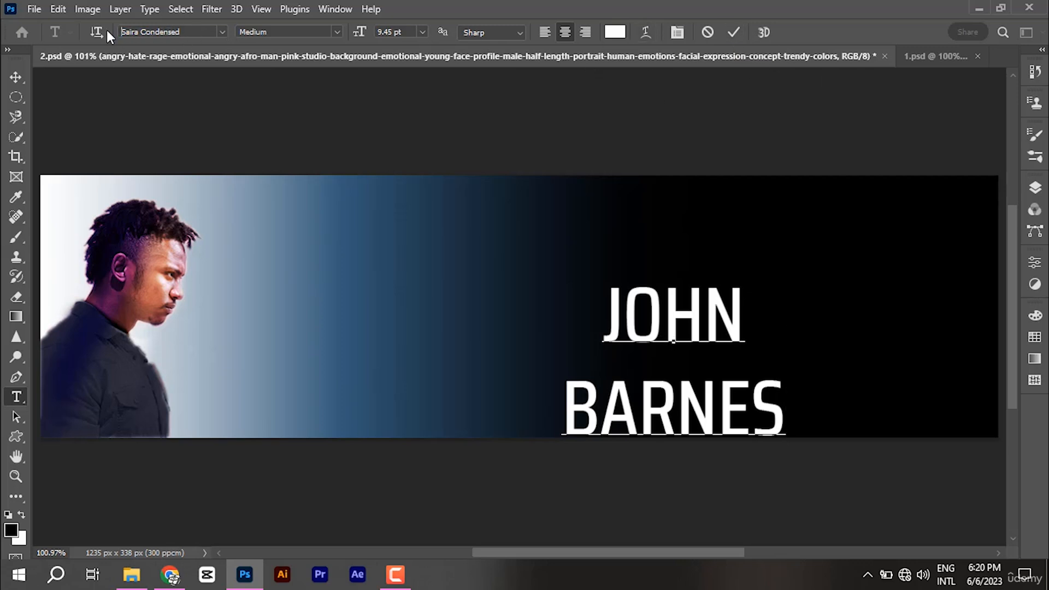
pyautogui.click(124, 34)
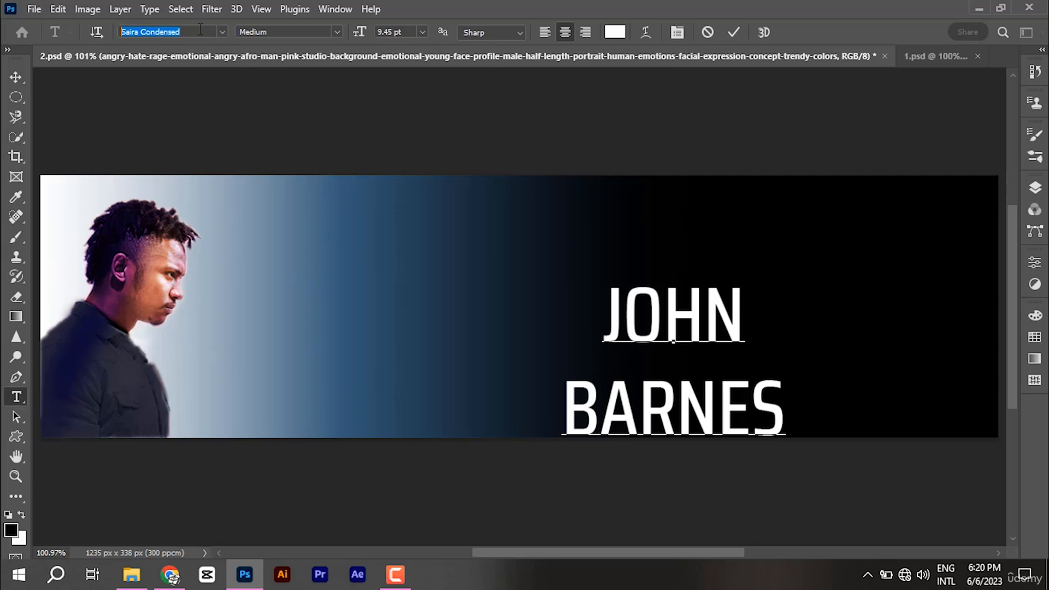
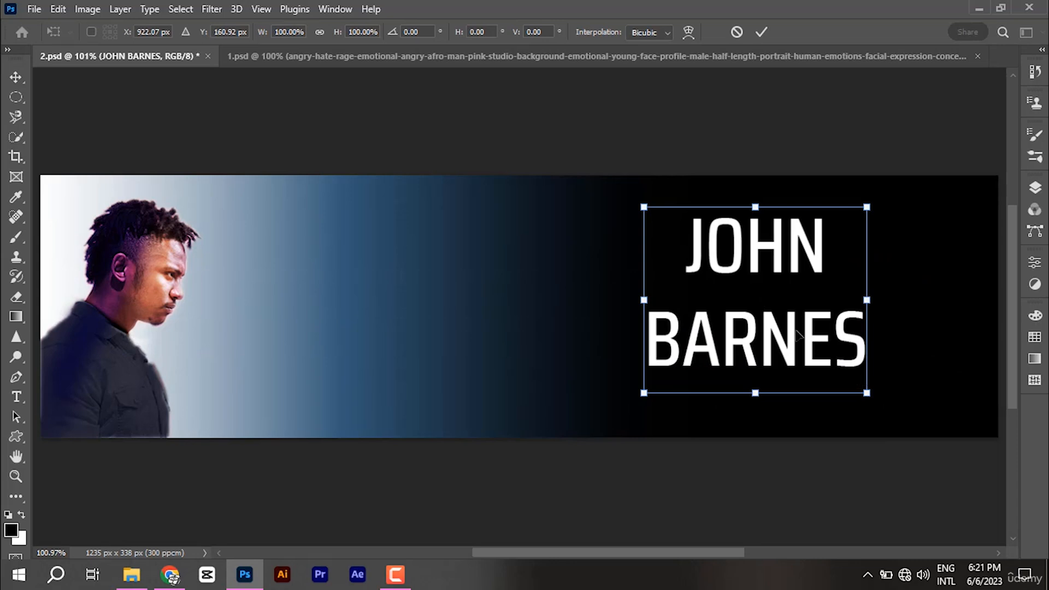
pyautogui.moveTo(800, 334); pyautogui.dragTo(909, 344)
pyautogui.press('Return')
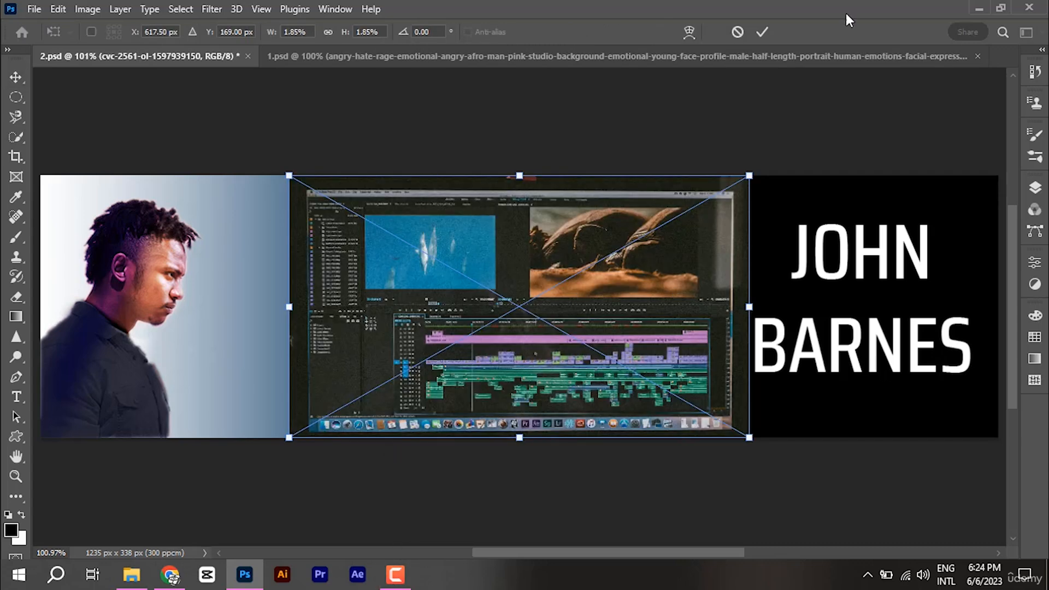
# Step: Commit the video-editing screenshot placed in the banner's centre
pyautogui.click(763, 31)
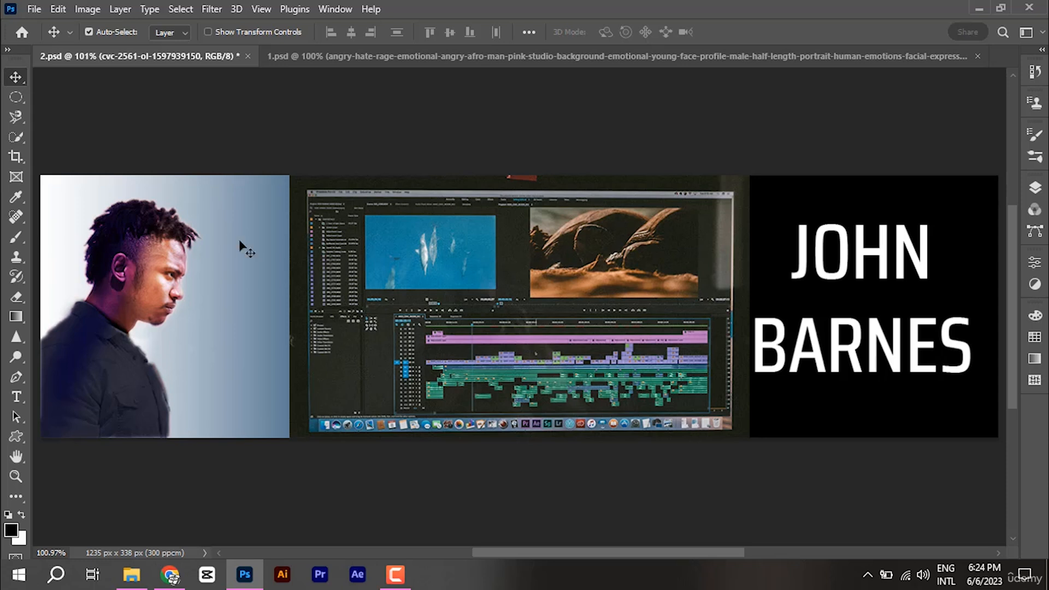
# Step: Draw a rectangular marquee around the screenshot's editing-window area
pyautogui.click(17, 96)
pyautogui.rightClick(17, 96)
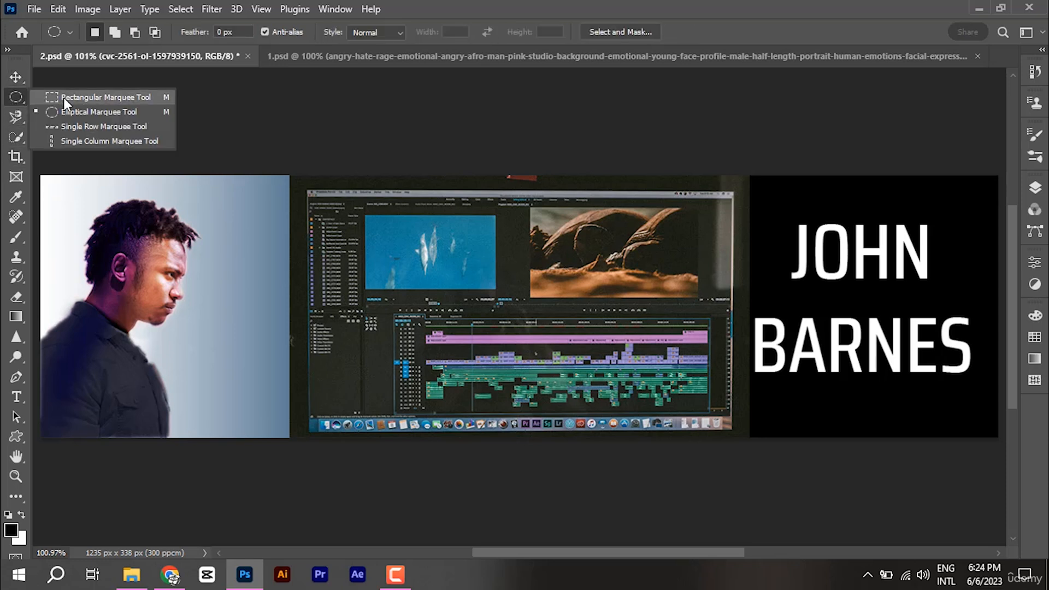
pyautogui.click(63, 97)
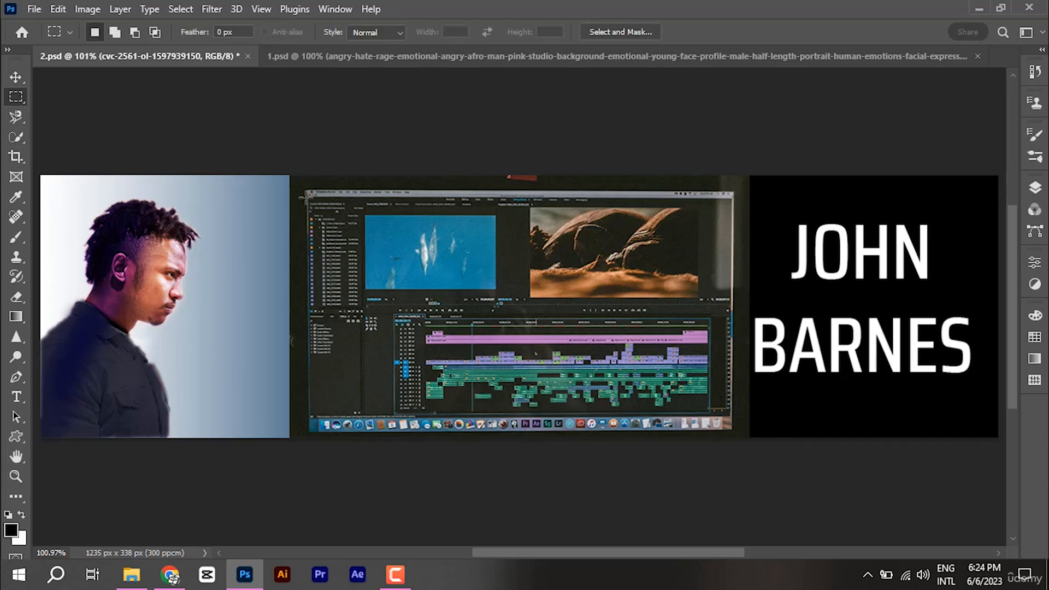
pyautogui.moveTo(309, 196); pyautogui.dragTo(734, 415)
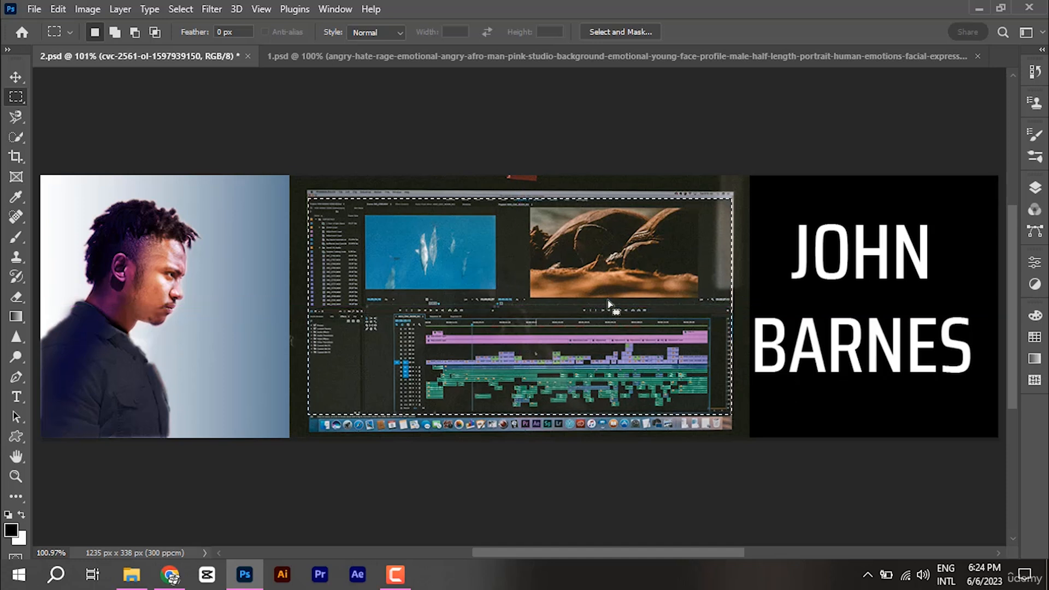
# Step: Mask the screenshot to that selection, rasterize the layer and apply the mask permanently
pyautogui.click(1035, 189)
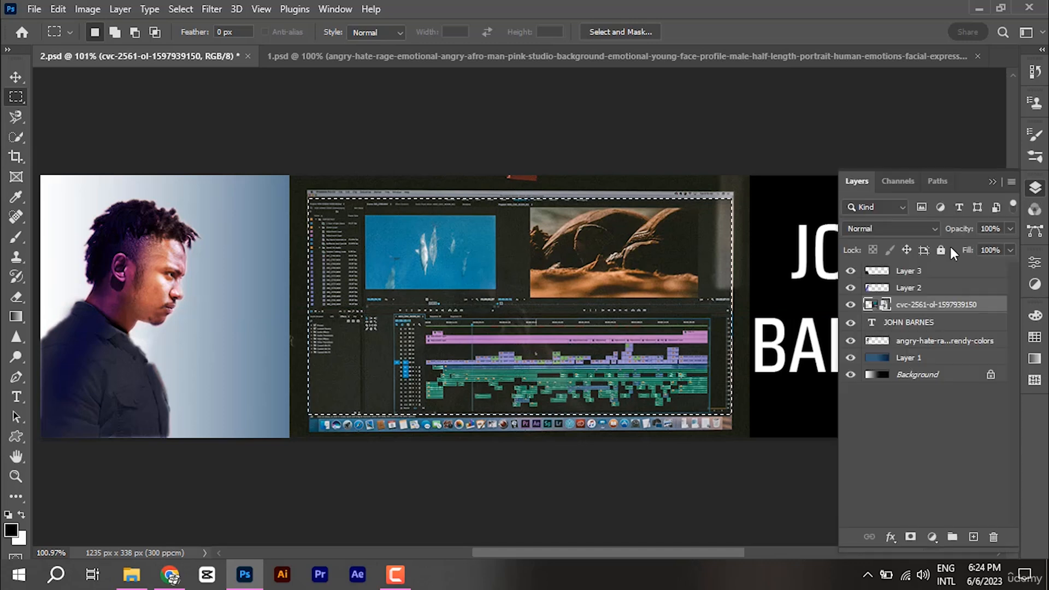
pyautogui.click(909, 537)
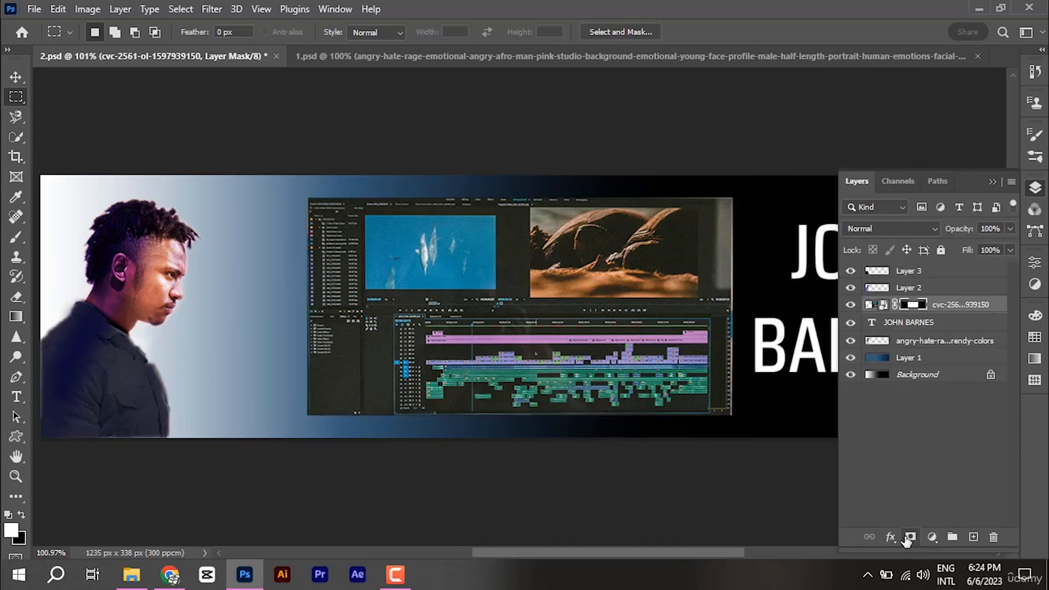
pyautogui.rightClick(943, 307)
pyautogui.click(821, 323)
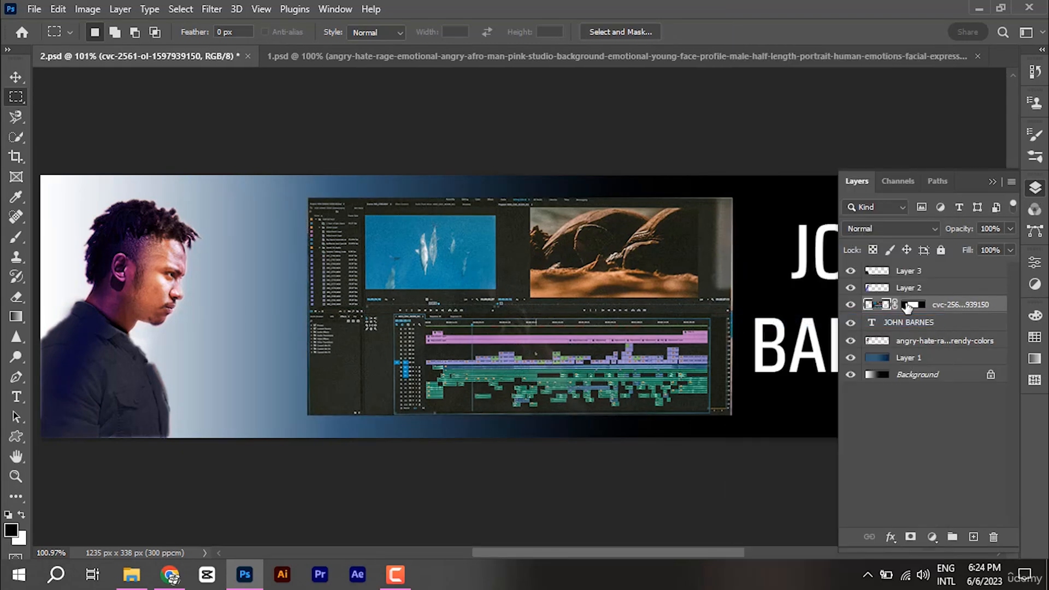
pyautogui.rightClick(886, 304)
pyautogui.click(936, 346)
pyautogui.click(16, 78)
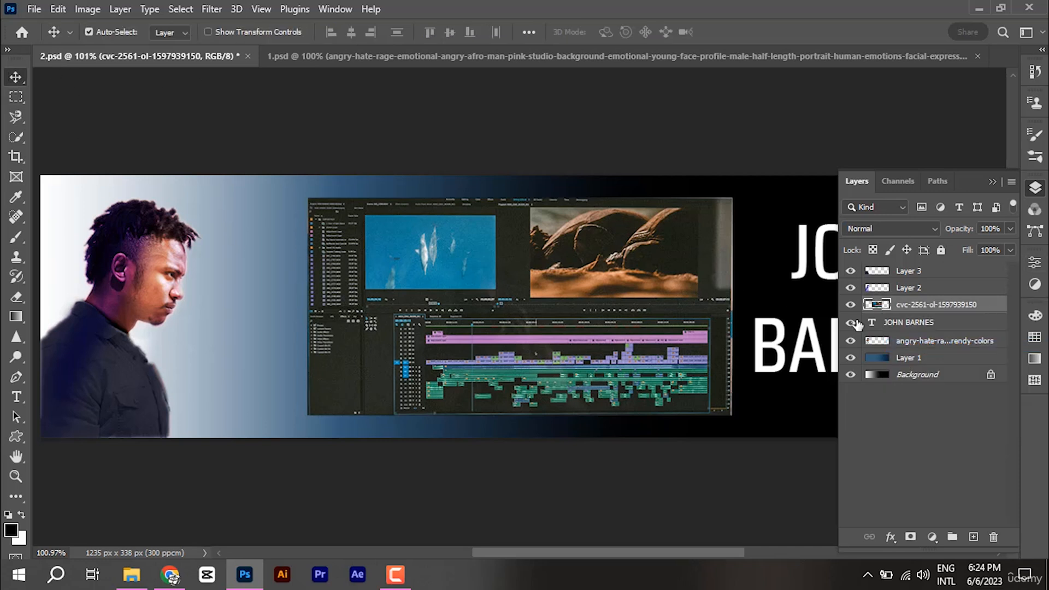
# Step: Restack the screenshot layer just above gradient Layer 1 and recentre it on the banner
pyautogui.moveTo(922, 305); pyautogui.dragTo(913, 365)
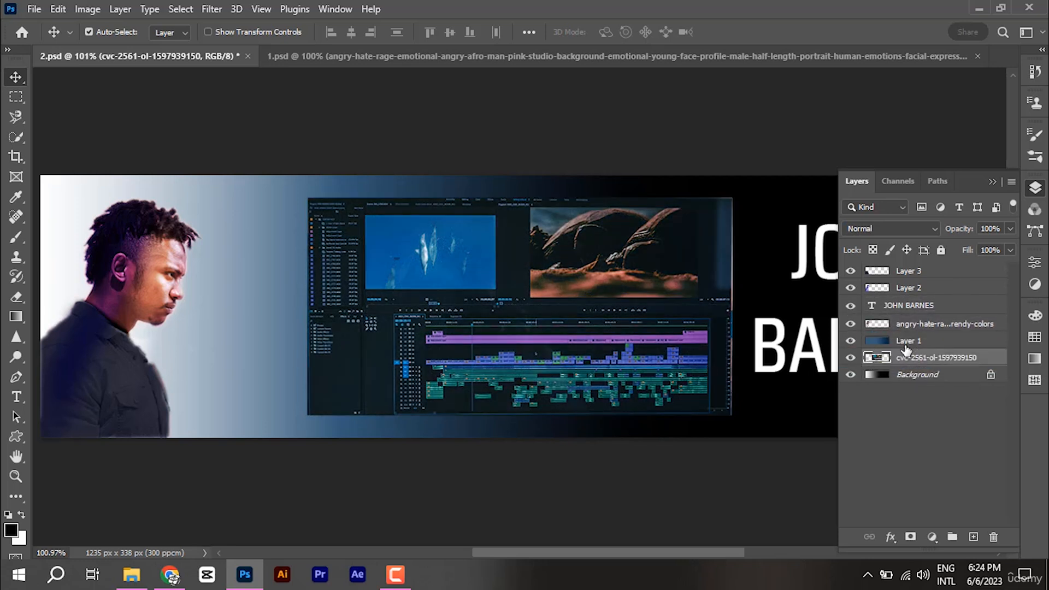
pyautogui.click(936, 342)
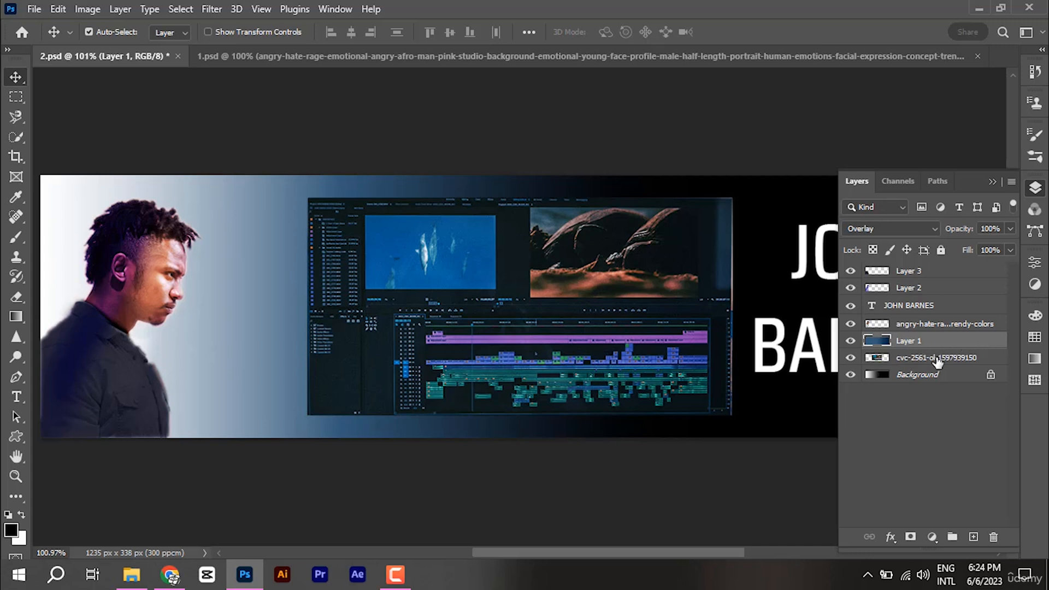
pyautogui.moveTo(938, 362); pyautogui.dragTo(938, 332)
pyautogui.moveTo(611, 322); pyautogui.dragTo(602, 319)
# Step: Enlarge the screenshot to full banner height, shift it left, and put it under Layer 1
pyautogui.hotkey('ctrl', 'r')
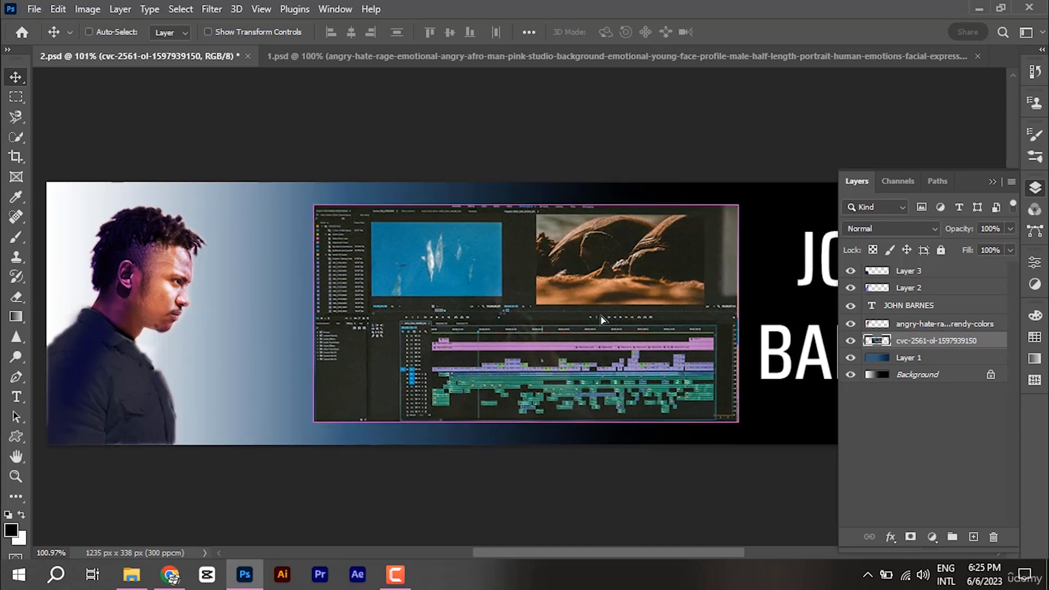
pyautogui.hotkey('ctrl', 't')
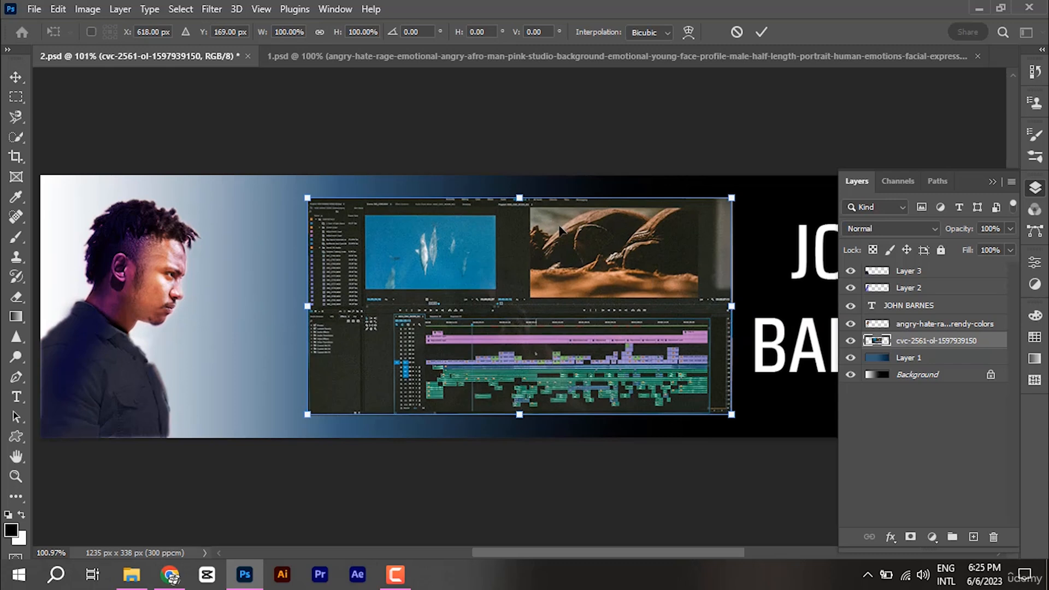
pyautogui.moveTo(733, 415); pyautogui.dragTo(779, 423)
pyautogui.hotkey('ctrl', 'z')
pyautogui.moveTo(766, 316); pyautogui.dragTo(785, 320)
pyautogui.moveTo(548, 193); pyautogui.dragTo(548, 176)
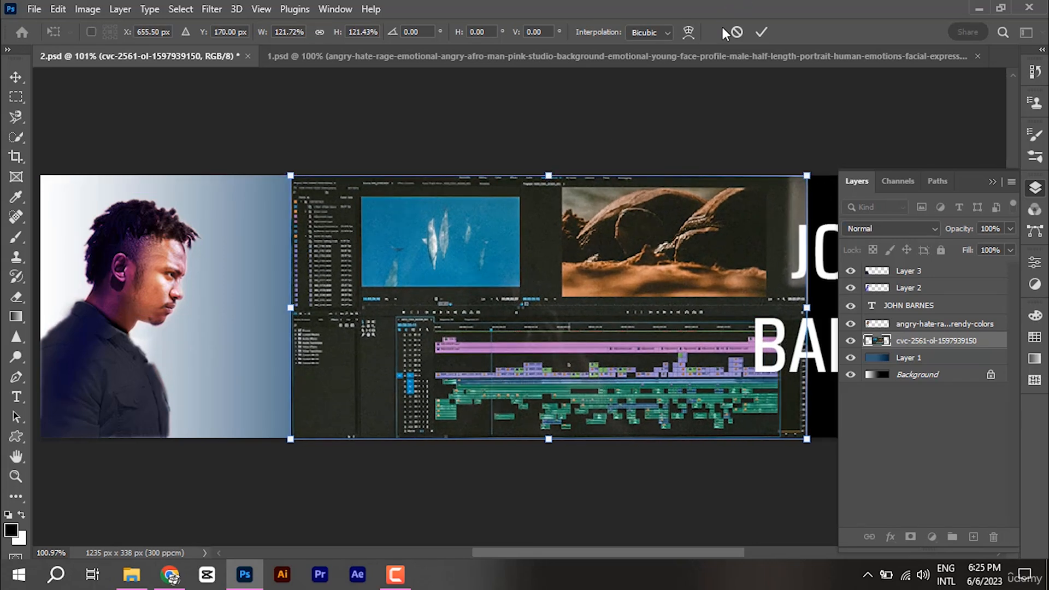
pyautogui.click(762, 32)
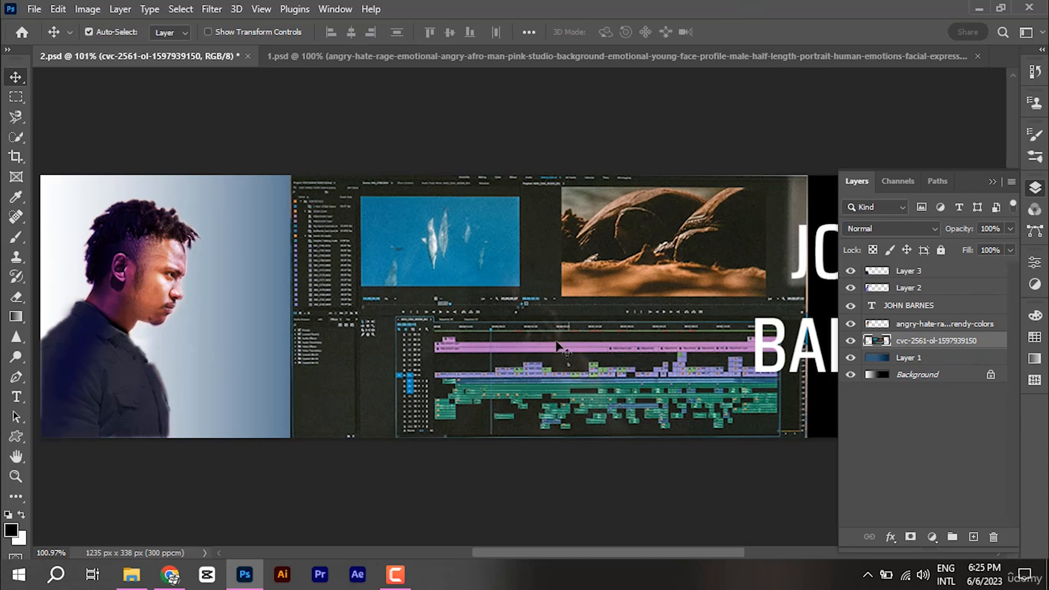
pyautogui.moveTo(621, 345); pyautogui.dragTo(583, 338)
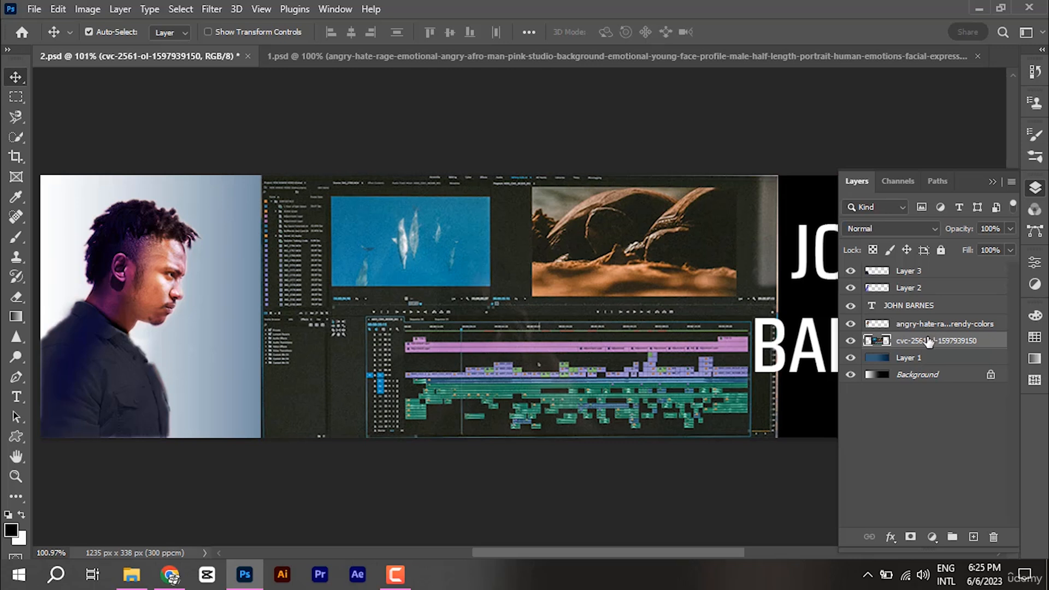
pyautogui.moveTo(929, 342); pyautogui.dragTo(932, 368)
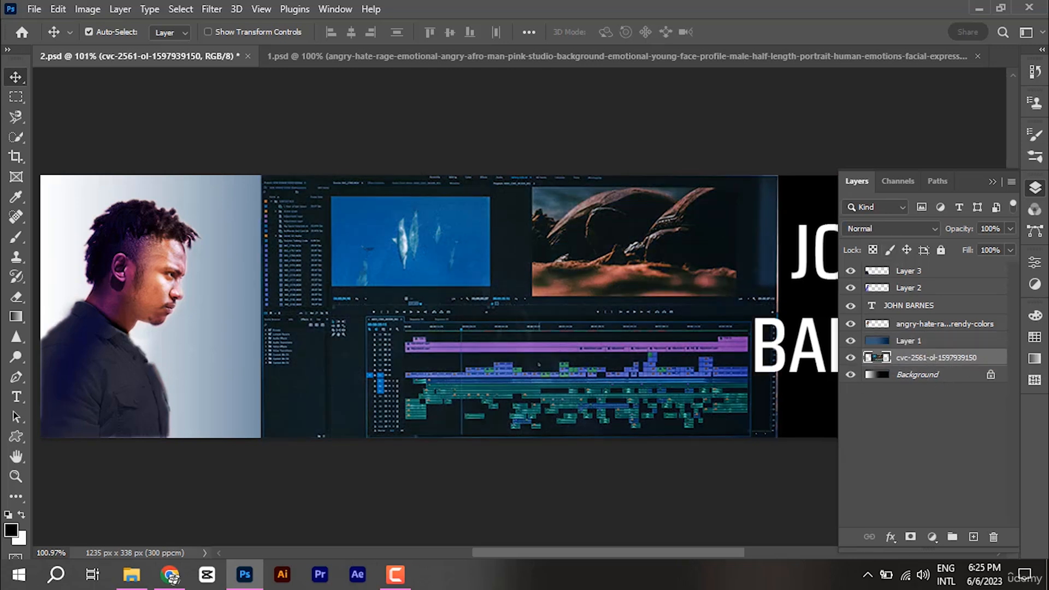
pyautogui.click(991, 183)
pyautogui.click(889, 357)
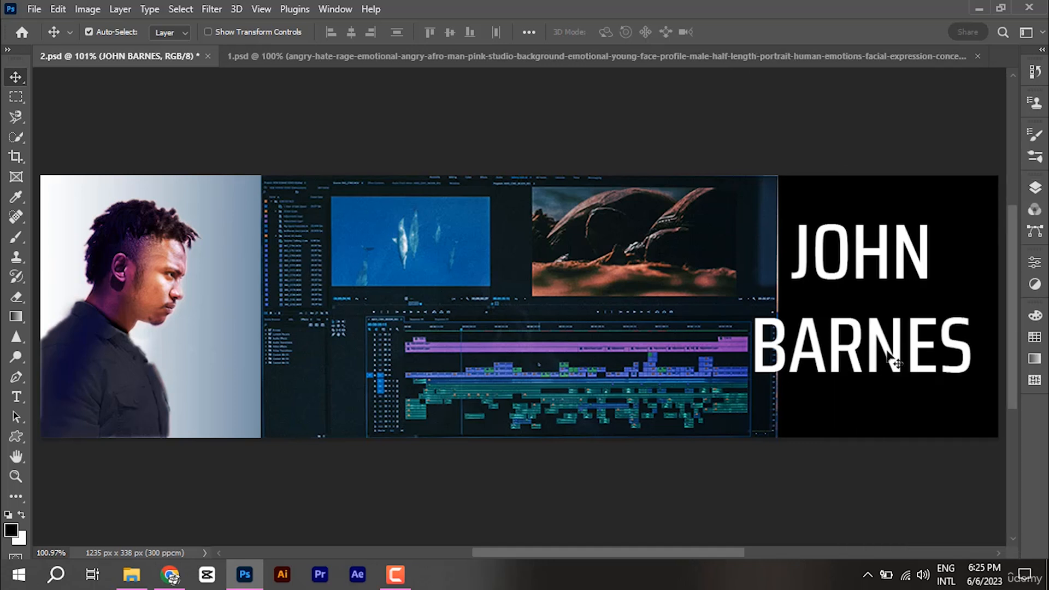
pyautogui.hotkey('ctrl', 't')
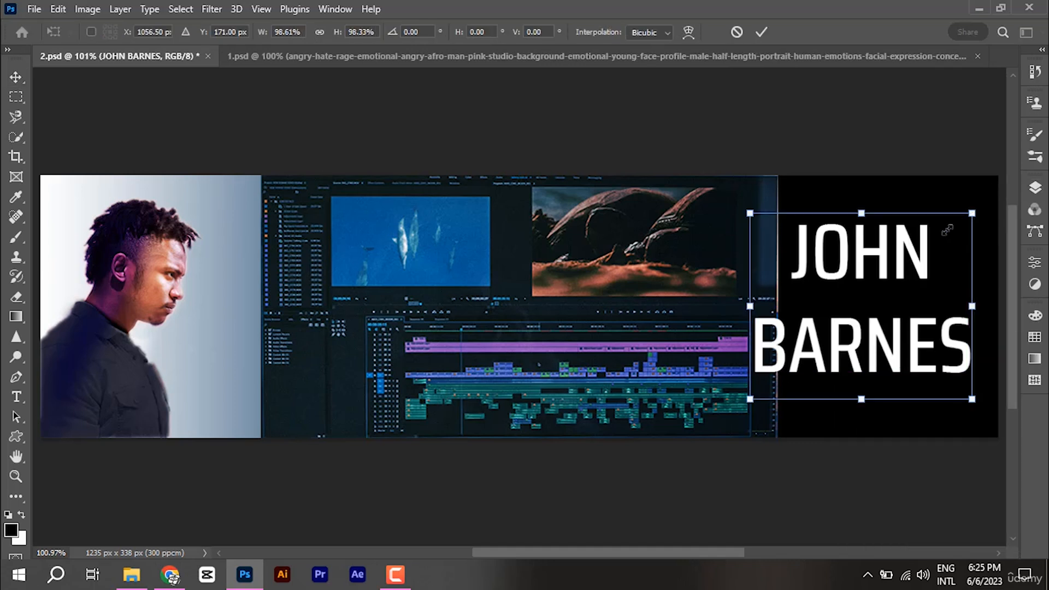
pyautogui.moveTo(971, 214); pyautogui.dragTo(924, 243)
pyautogui.moveTo(919, 301); pyautogui.dragTo(976, 245)
pyautogui.press('Return')
# Step: Type 'BEST VIDEO' and 'EDIT CHANNEL' on two lines below the name
pyautogui.click(828, 413)
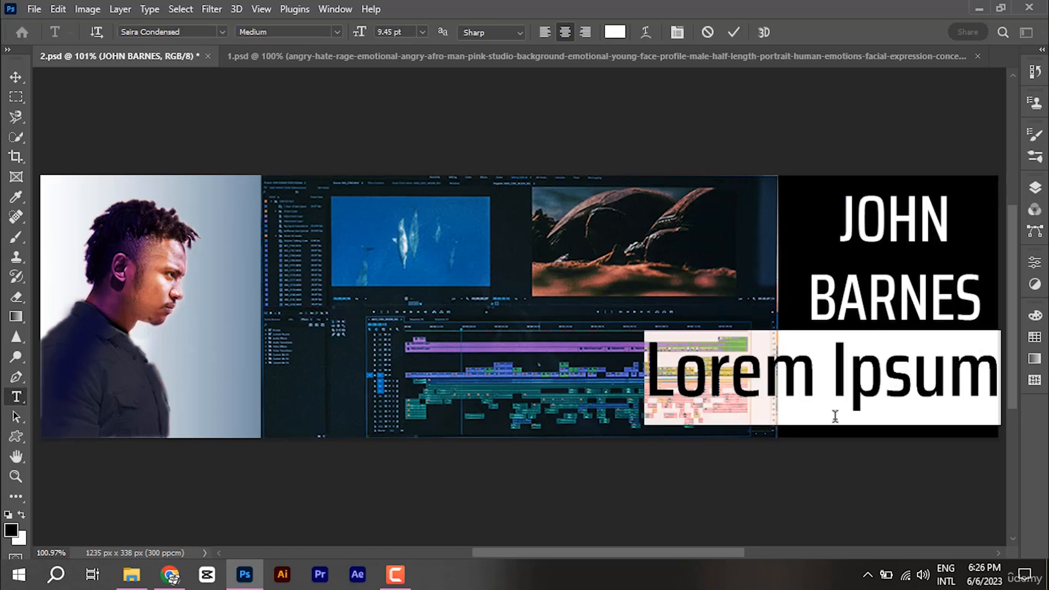
pyautogui.write('BEST')
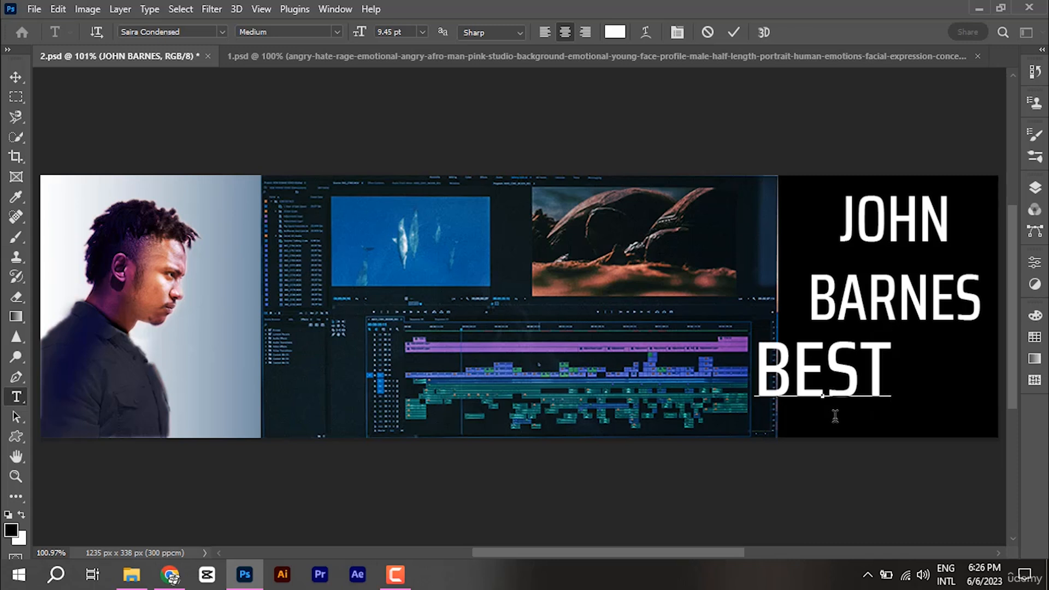
pyautogui.write(' VIDEO')
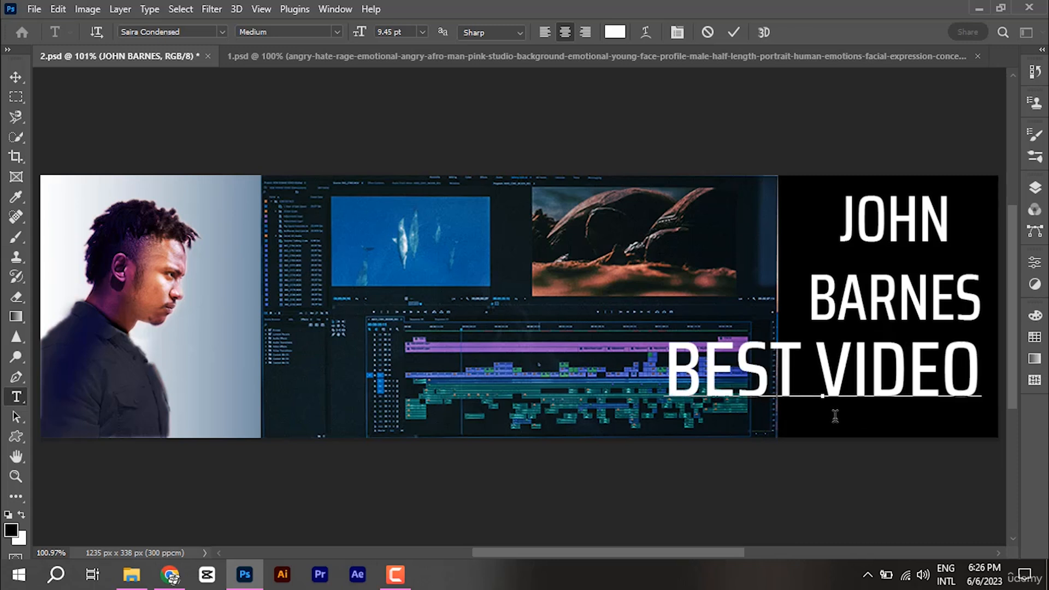
pyautogui.press('Return')
pyautogui.write('EDI')
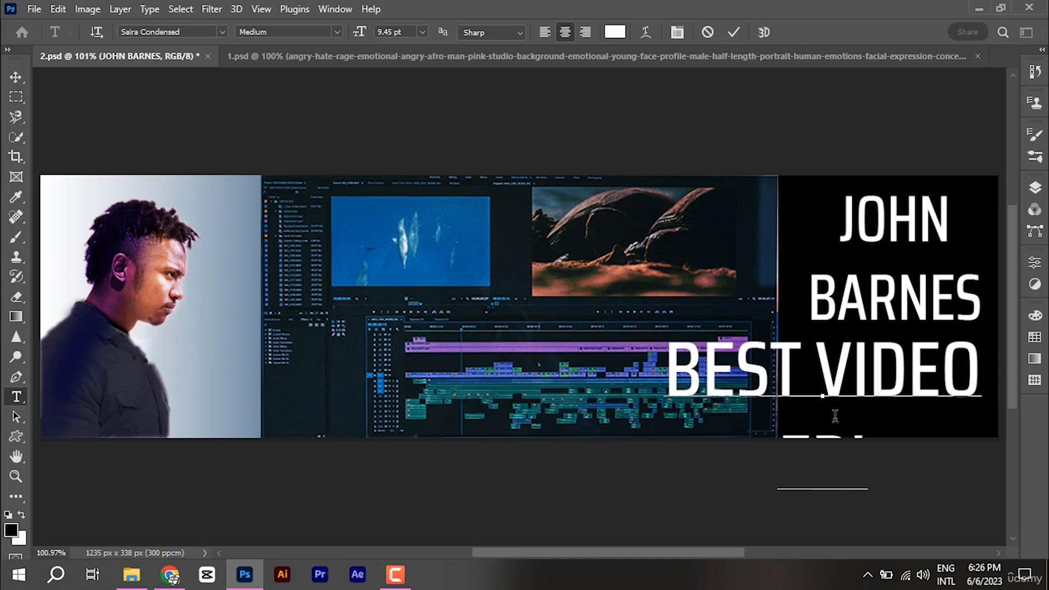
pyautogui.write('T CHANN')
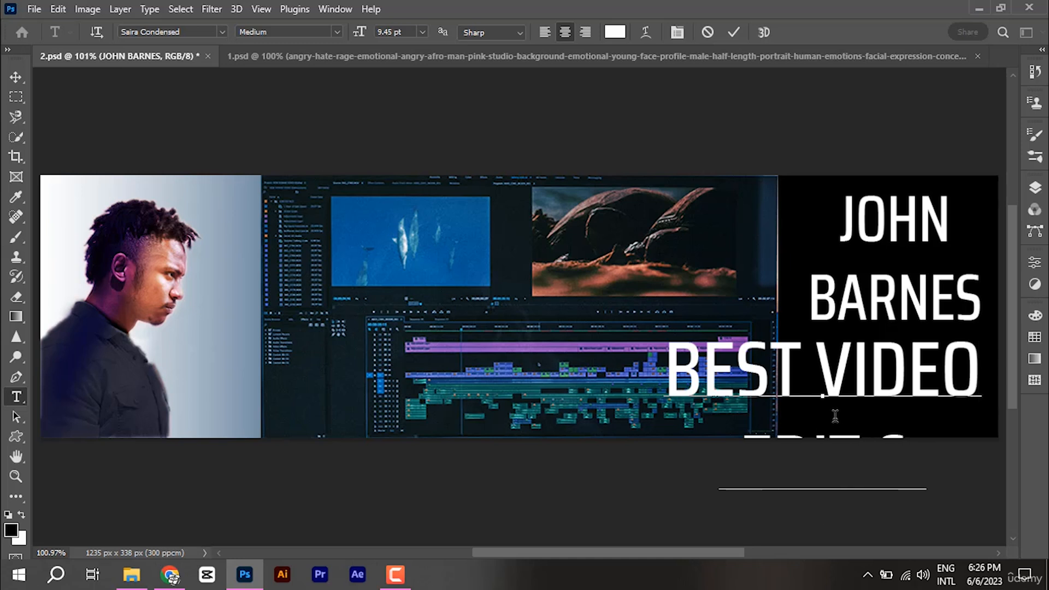
pyautogui.write('E')
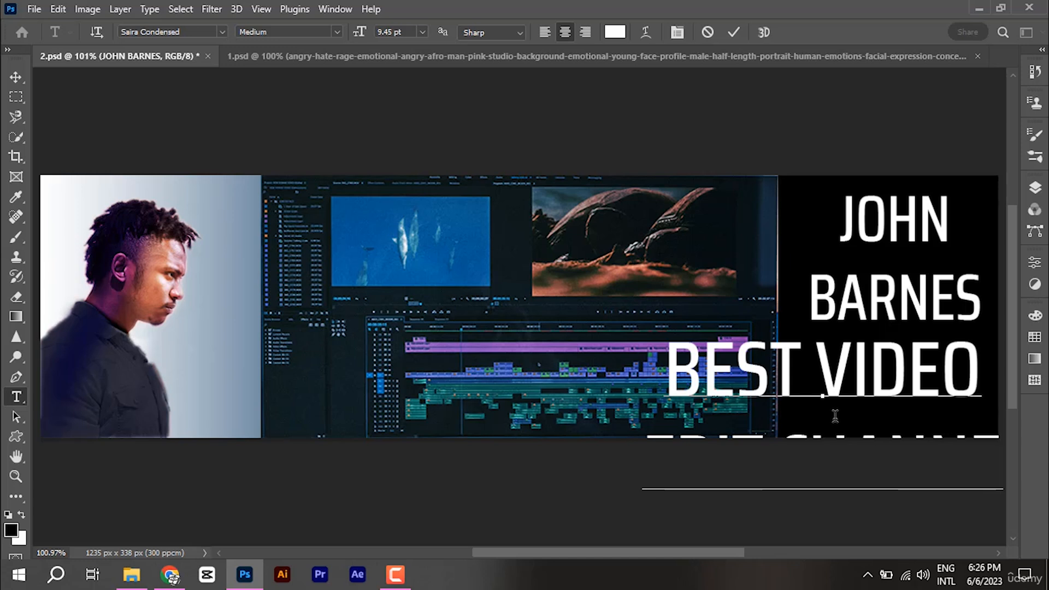
pyautogui.write('L')
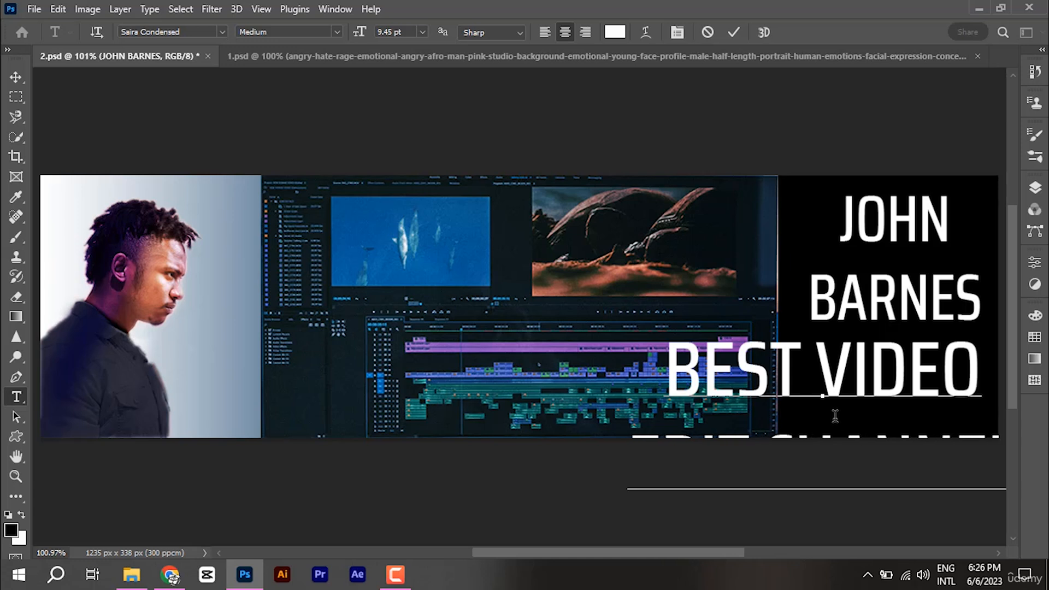
pyautogui.click(734, 33)
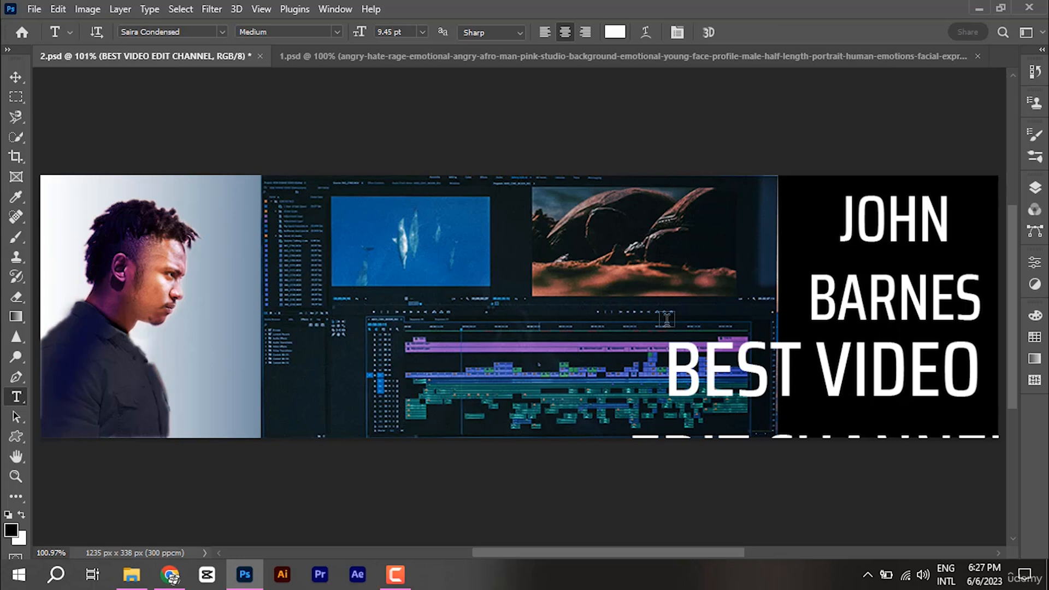
# Step: Scale the BEST VIDEO EDIT CHANNEL text to about a fifth and place it under BARNES
pyautogui.click(16, 77)
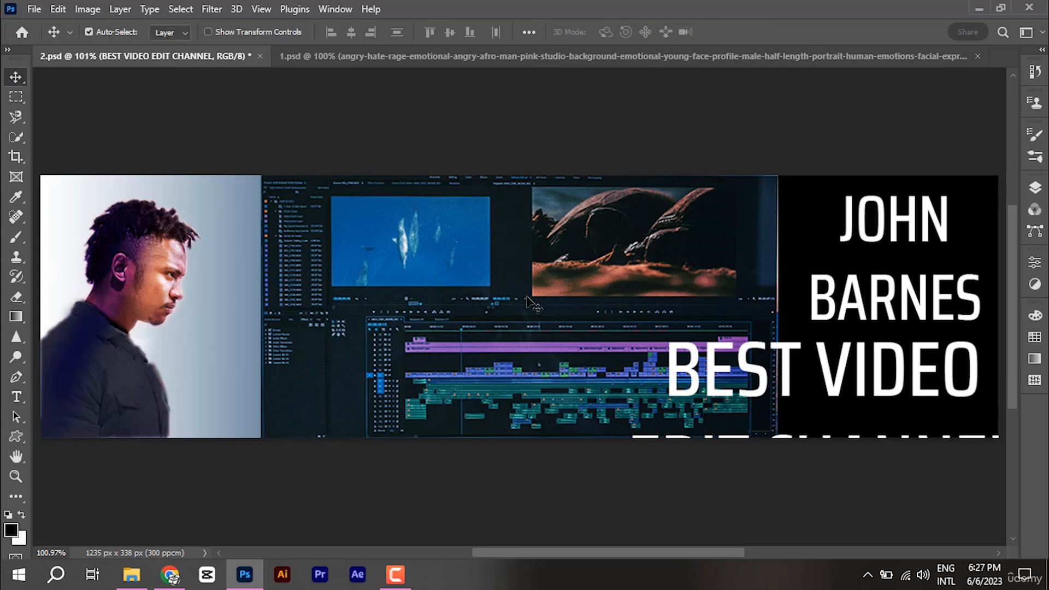
pyautogui.hotkey('ctrl', 't')
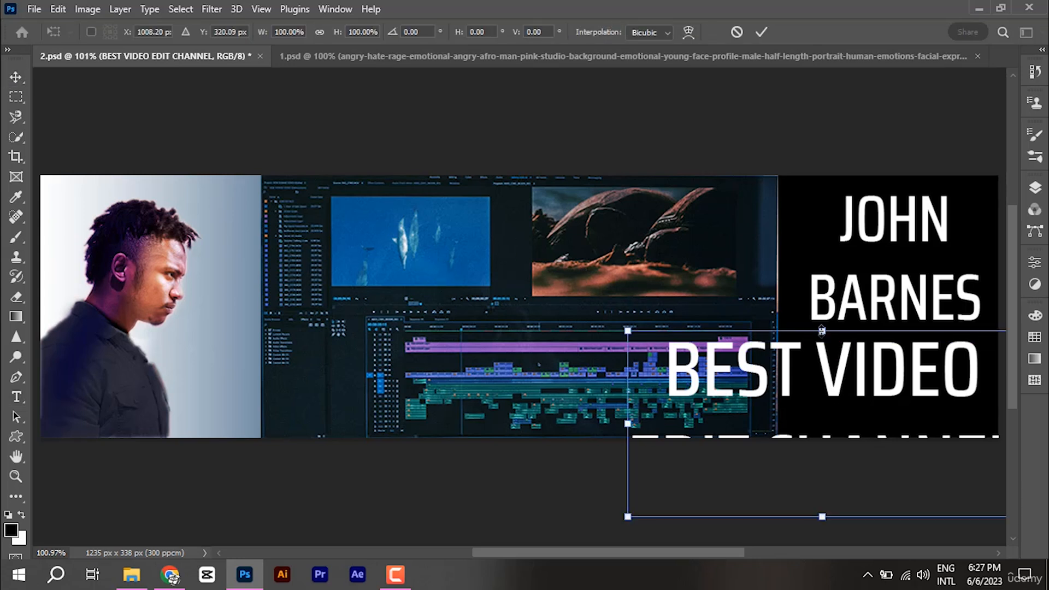
pyautogui.moveTo(822, 330); pyautogui.dragTo(822, 457)
pyautogui.moveTo(872, 489); pyautogui.dragTo(890, 428)
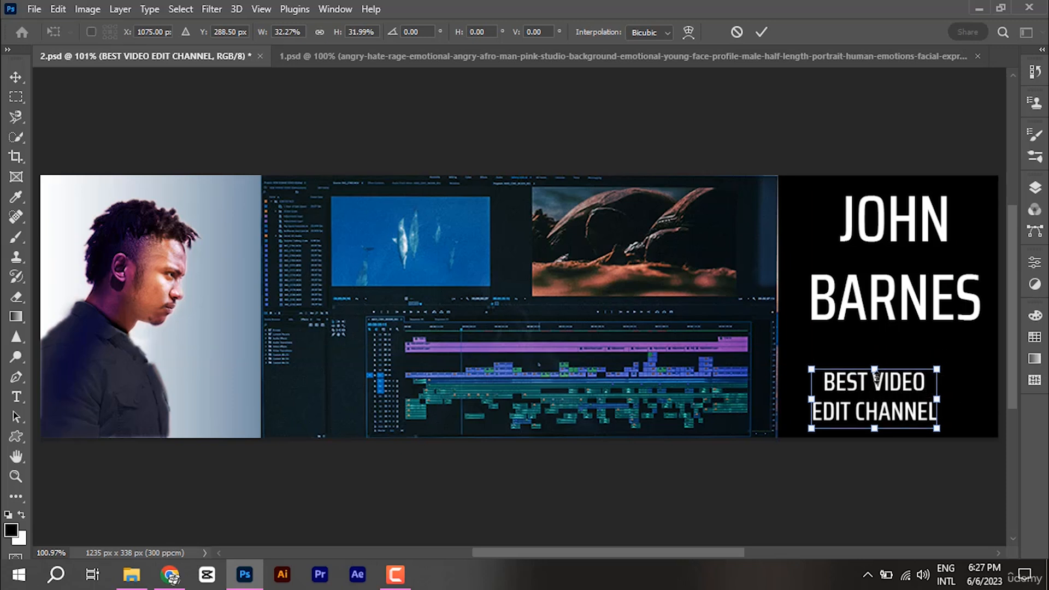
pyautogui.moveTo(875, 372); pyautogui.dragTo(877, 420)
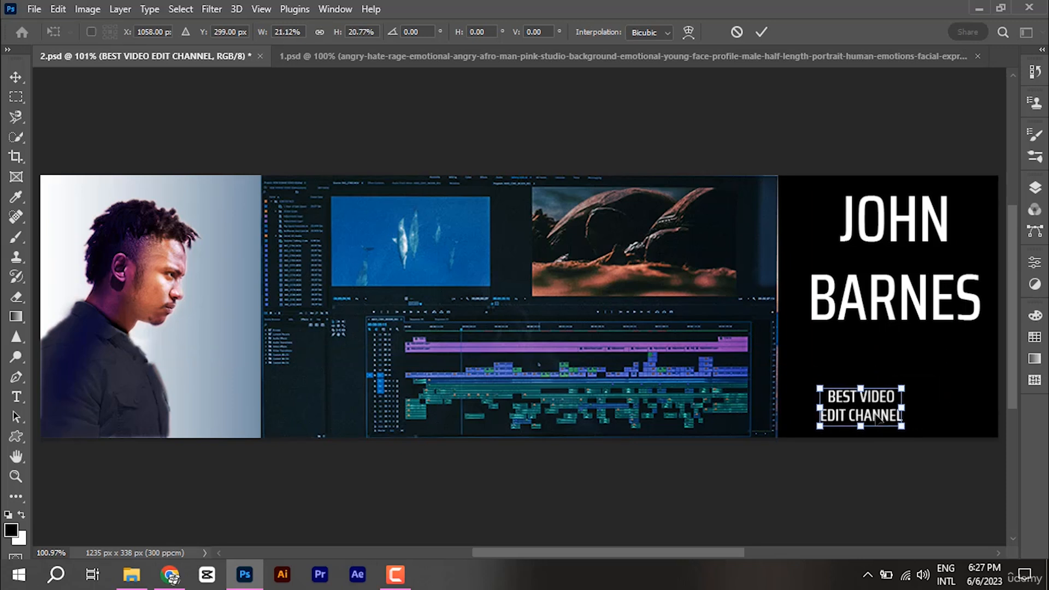
pyautogui.click(761, 33)
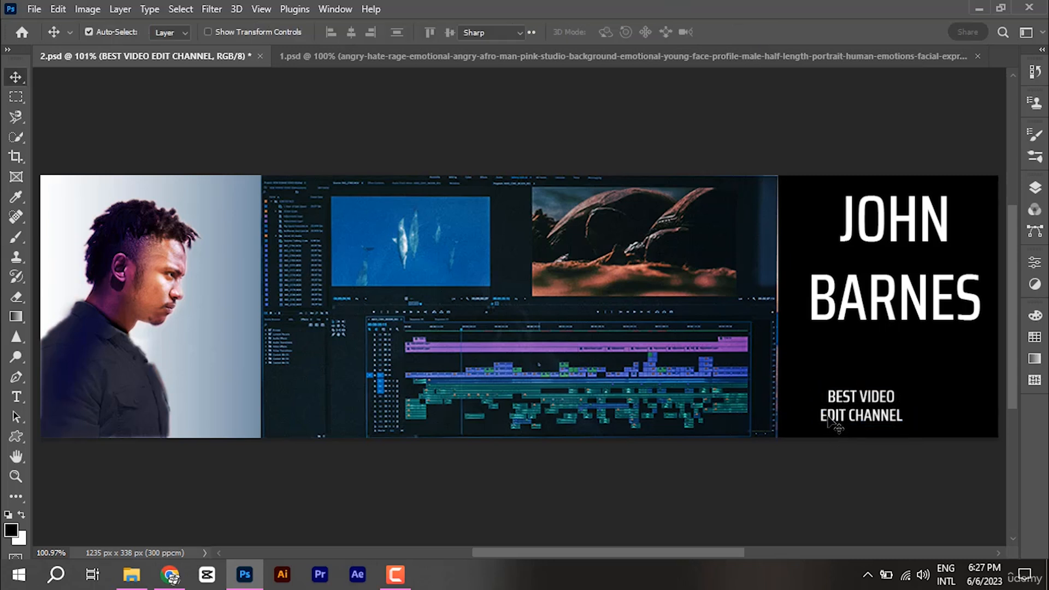
# Step: Join the tagline onto one line and move it to the bottom of the black panel
pyautogui.doubleClick(826, 415)
pyautogui.click(823, 415)
pyautogui.press('BackSpace')
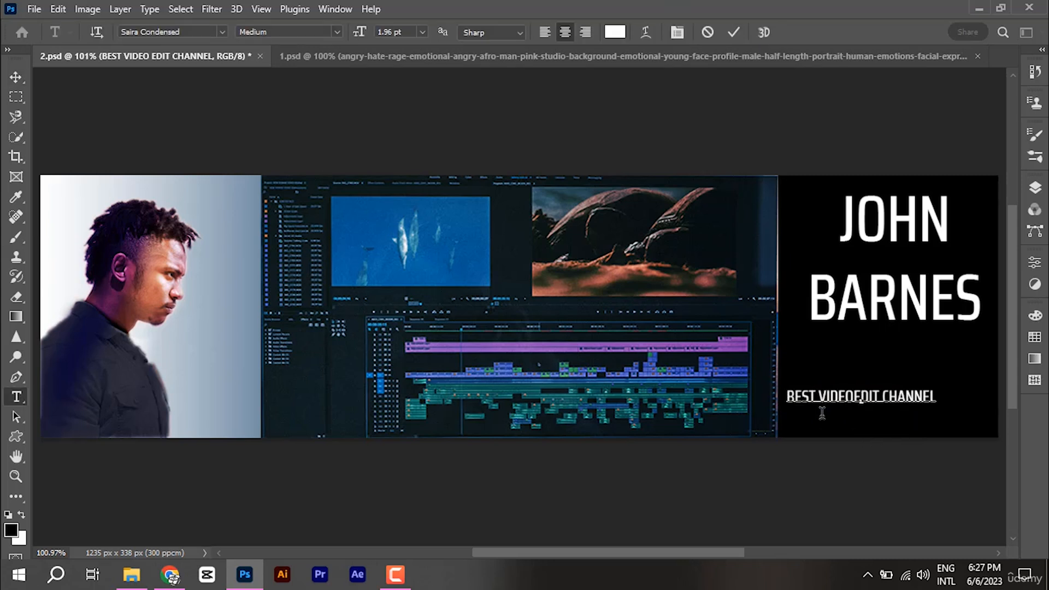
pyautogui.click(16, 77)
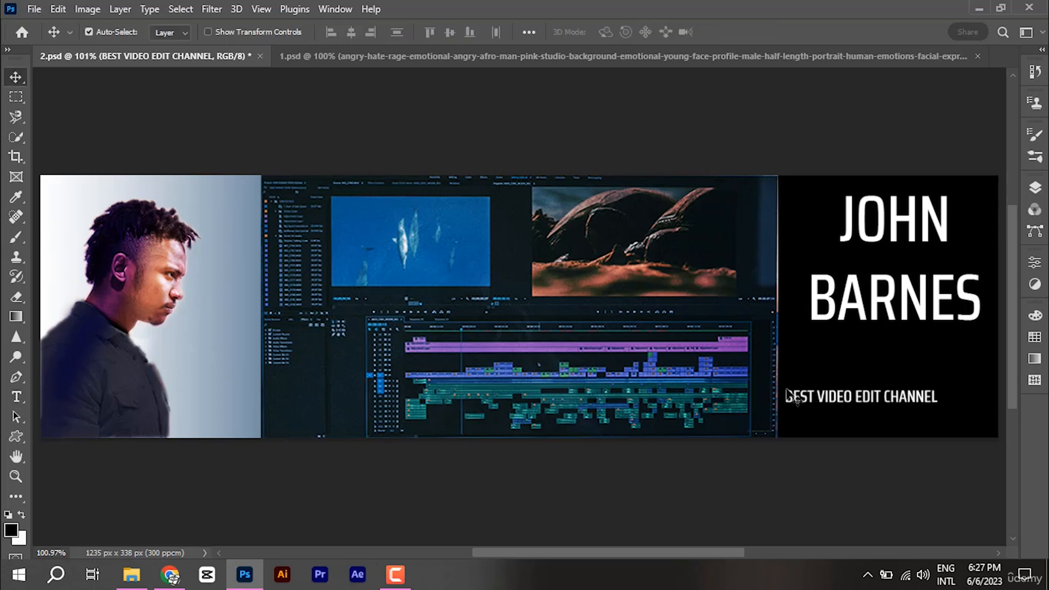
pyautogui.moveTo(852, 402); pyautogui.dragTo(885, 429)
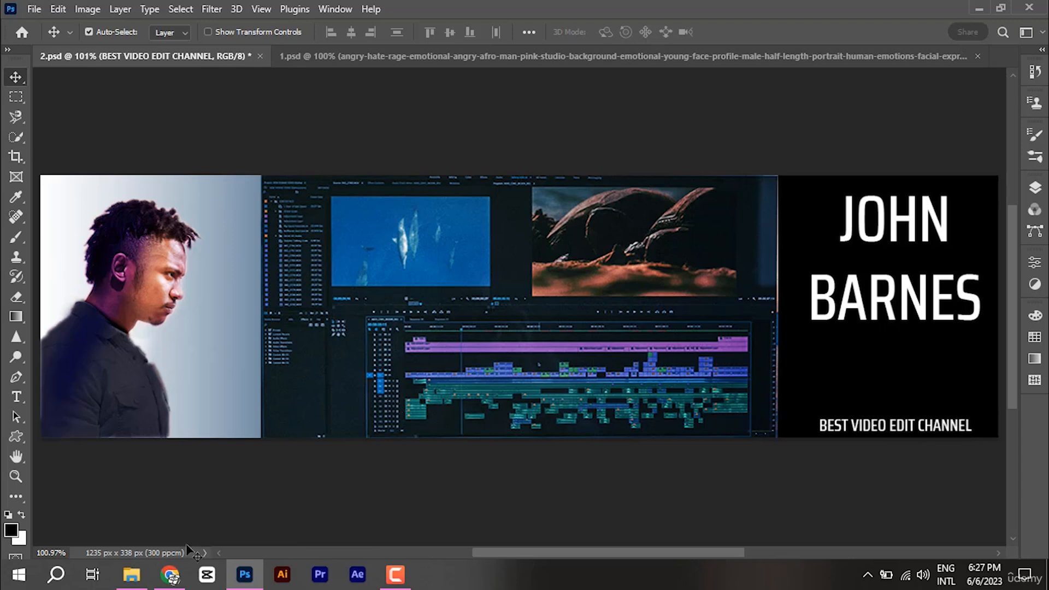
pyautogui.click(170, 573)
# Step: Open a new Chrome tab and start a search for 'channe'
pyautogui.click(391, 14)
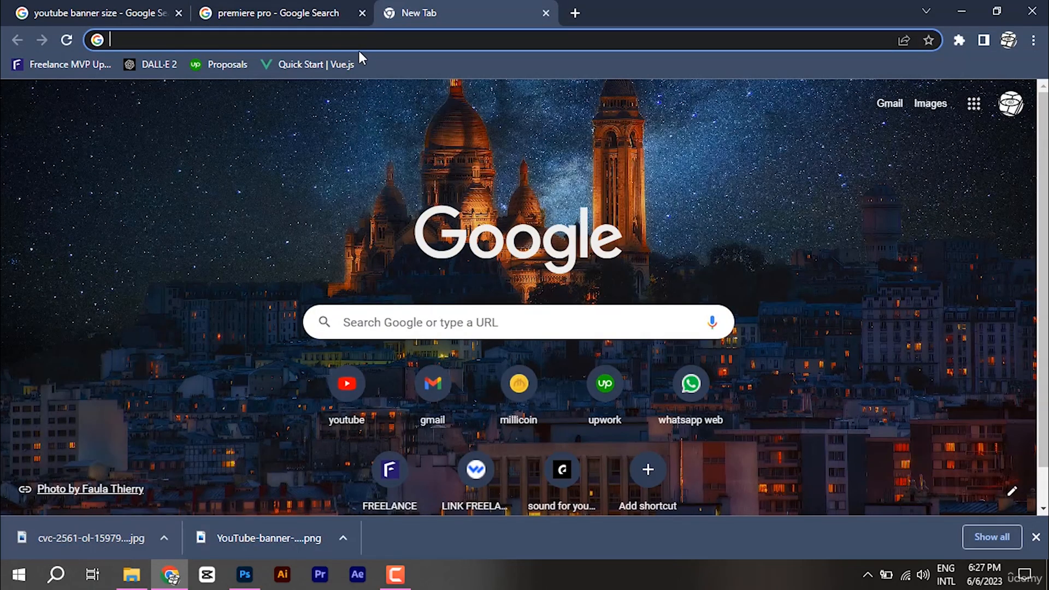
pyautogui.write('channe')
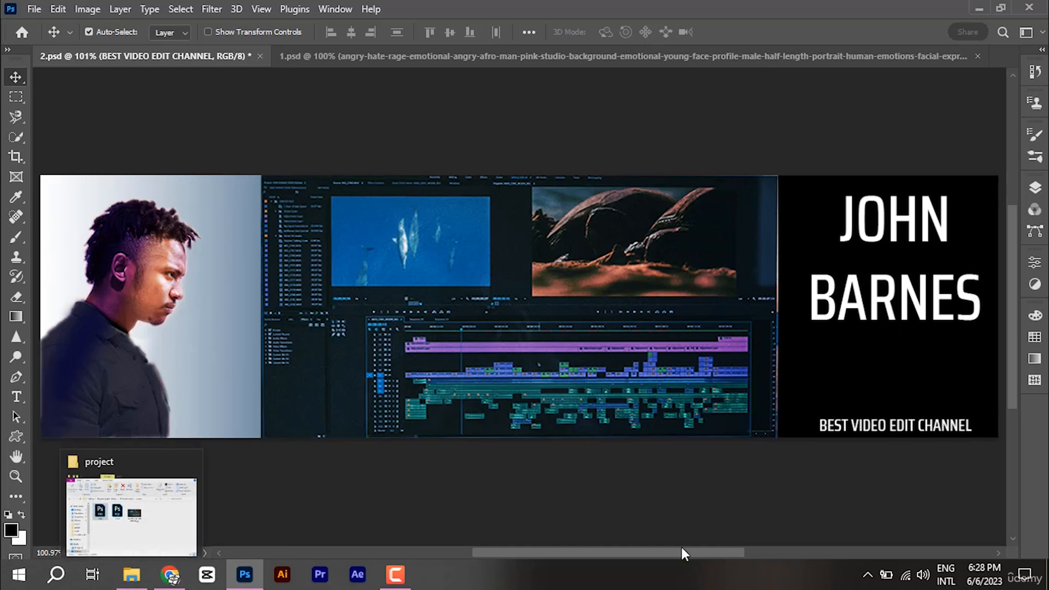
# Step: Select the Facebook icon layer and open the Layers panel
pyautogui.moveTo(131, 582)
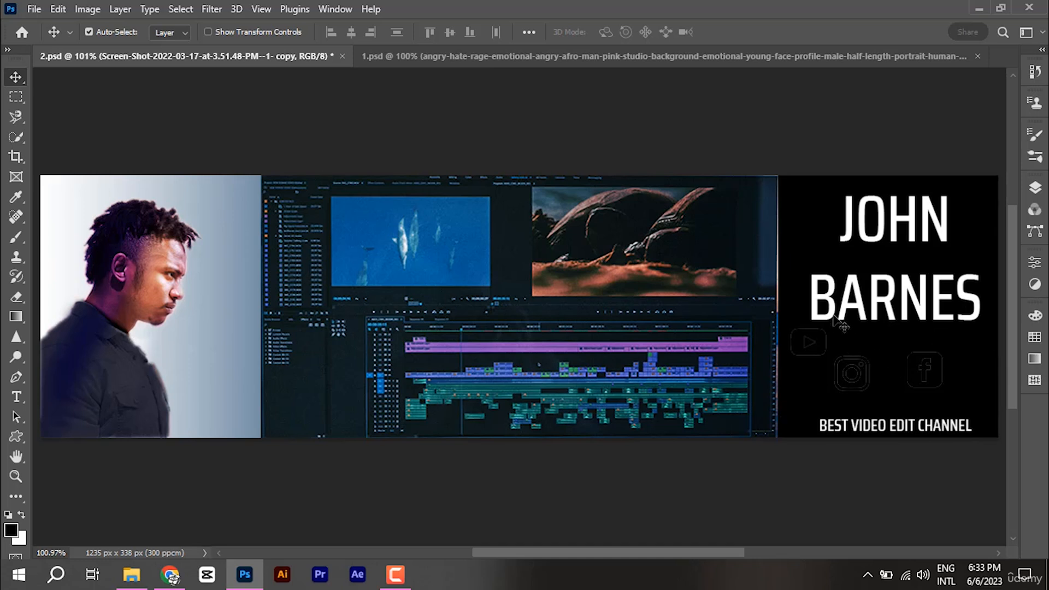
pyautogui.click(946, 391)
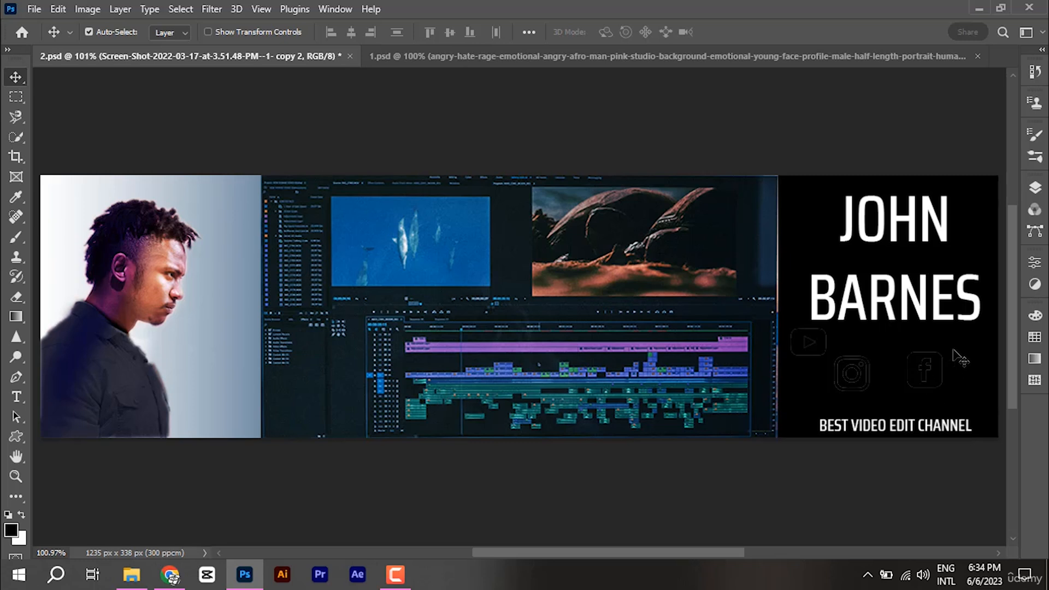
pyautogui.click(1035, 187)
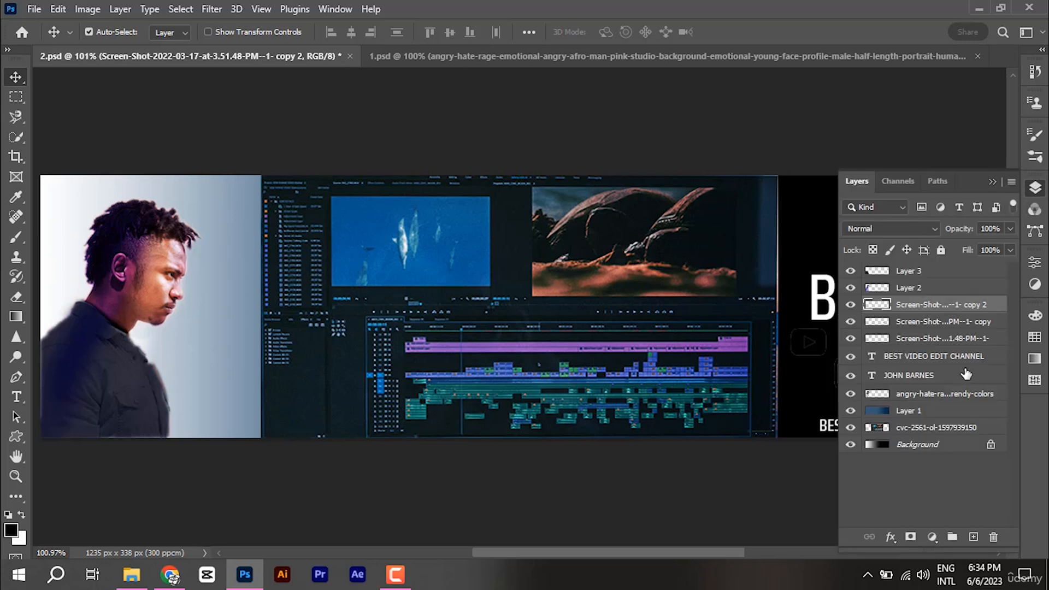
# Step: Add a Hue/Saturation adjustment with Lightness +100 to turn the Facebook icon white
pyautogui.click(932, 538)
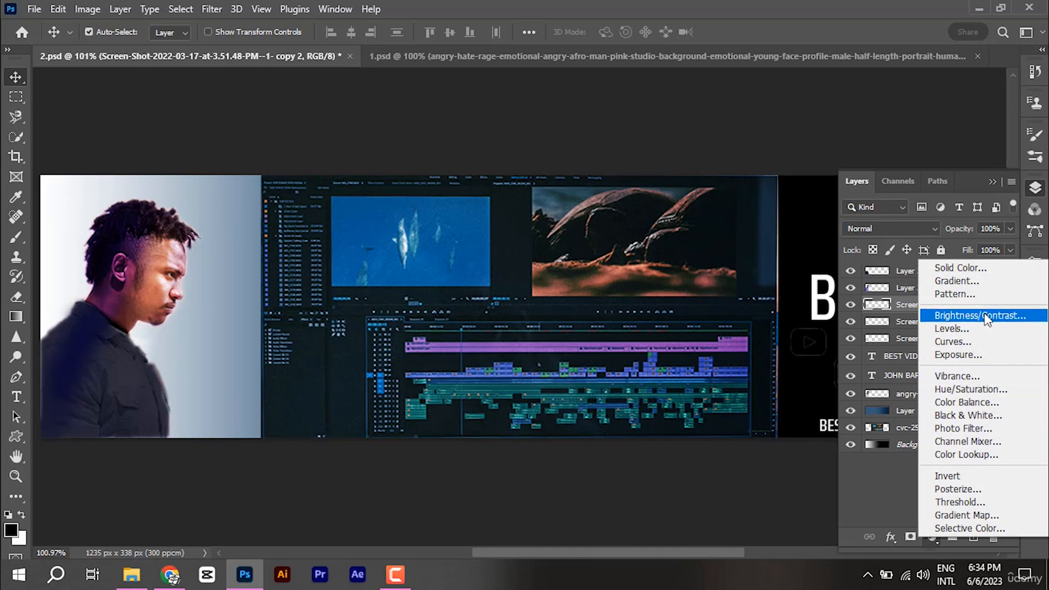
pyautogui.click(969, 397)
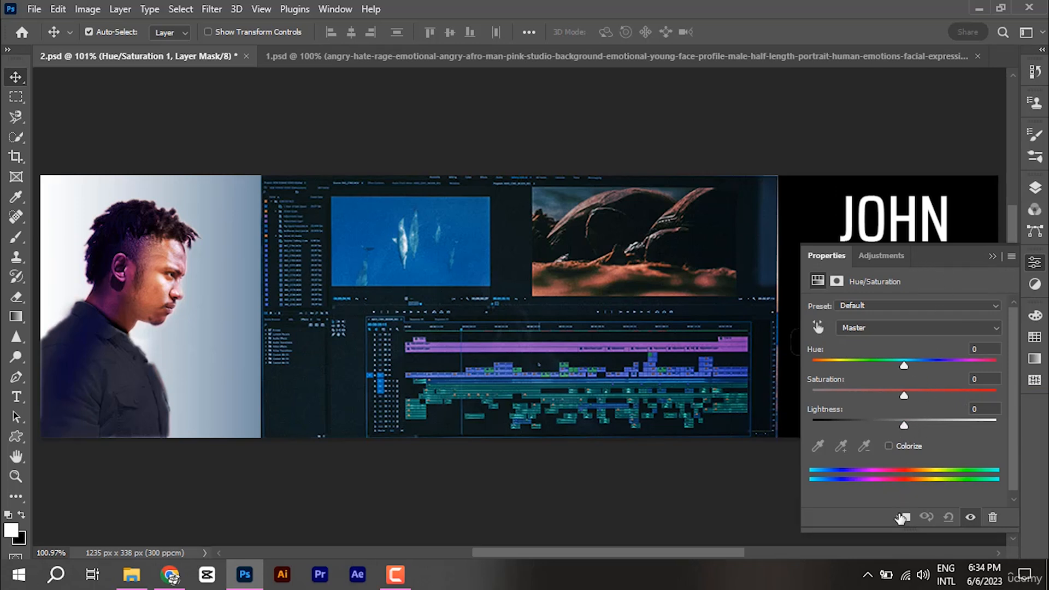
pyautogui.moveTo(904, 426); pyautogui.dragTo(998, 421)
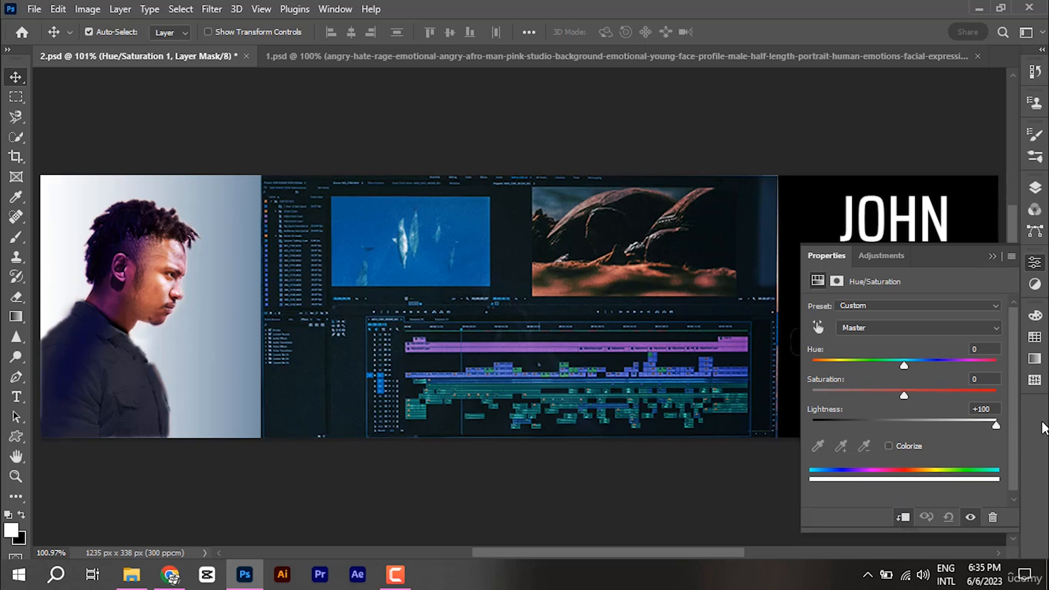
pyautogui.click(992, 256)
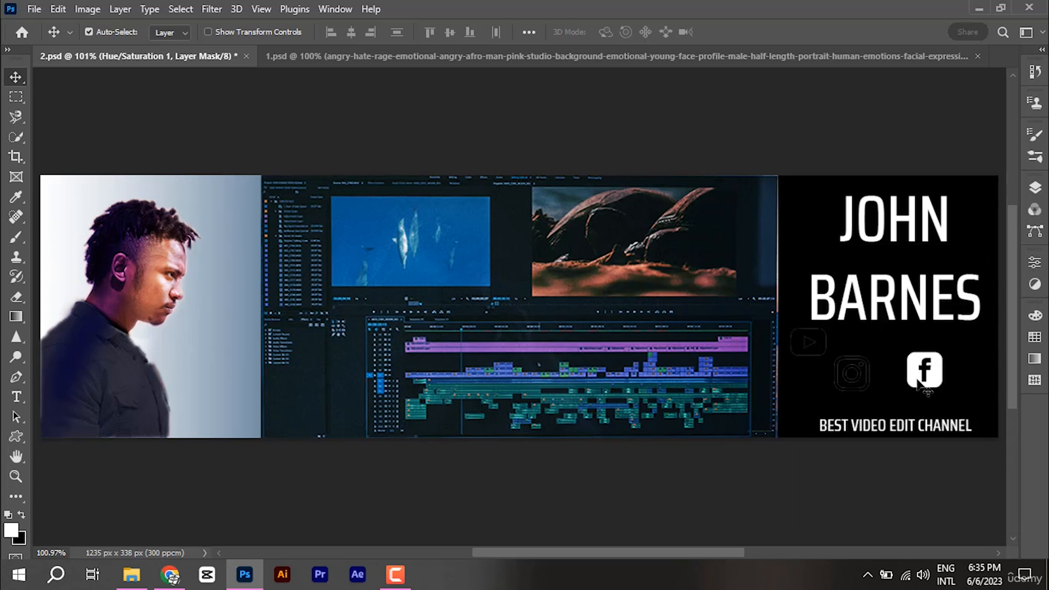
# Step: Duplicate the Hue/Saturation adjustment above the YouTube and Instagram icon layers
pyautogui.click(1036, 188)
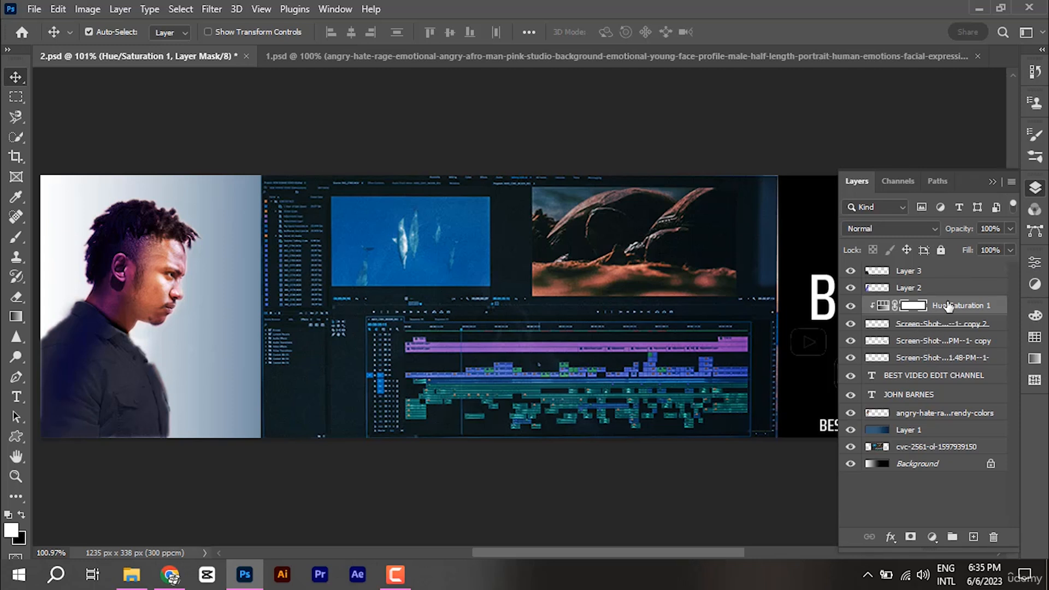
pyautogui.moveTo(949, 307); pyautogui.dragTo(947, 334)
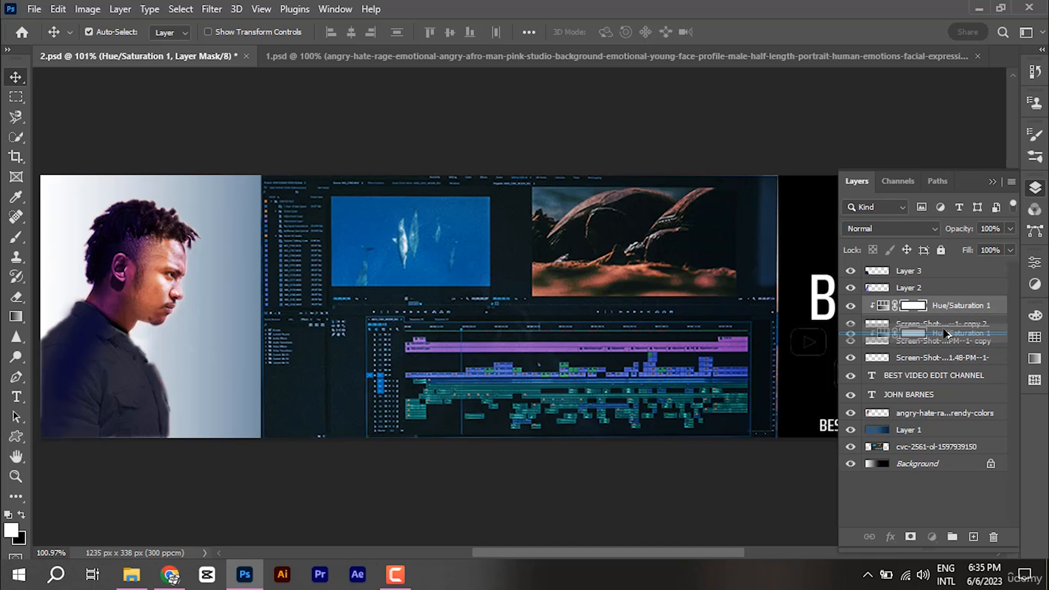
pyautogui.moveTo(946, 333); pyautogui.dragTo(949, 377)
pyautogui.click(932, 363)
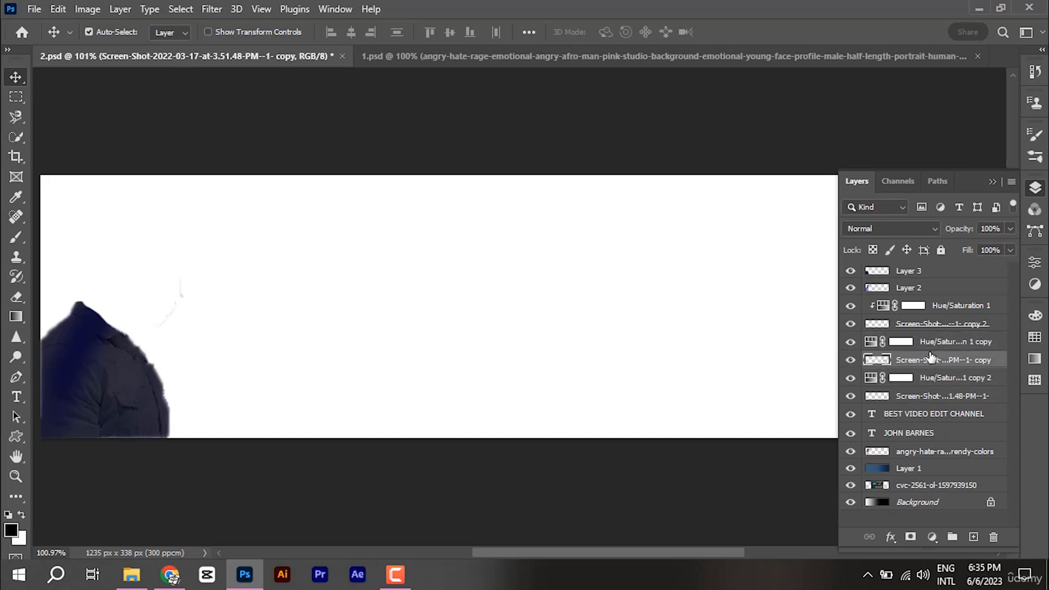
# Step: Clip each adjustment copy to its icon so all three are white, then nudge the Facebook icon down
pyautogui.moveTo(931, 345); pyautogui.dragTo(924, 350)
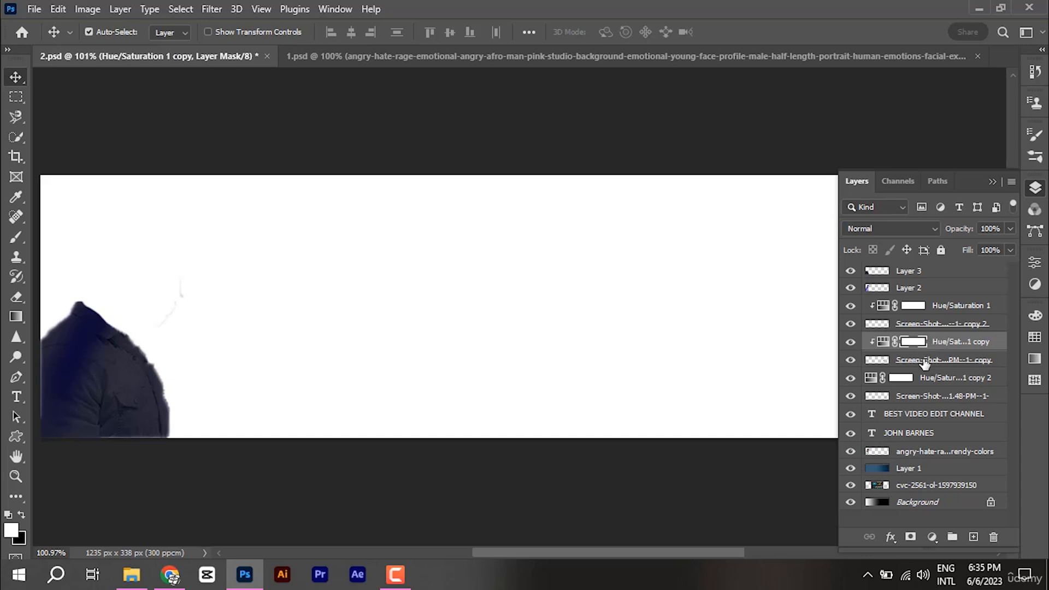
pyautogui.click(926, 378)
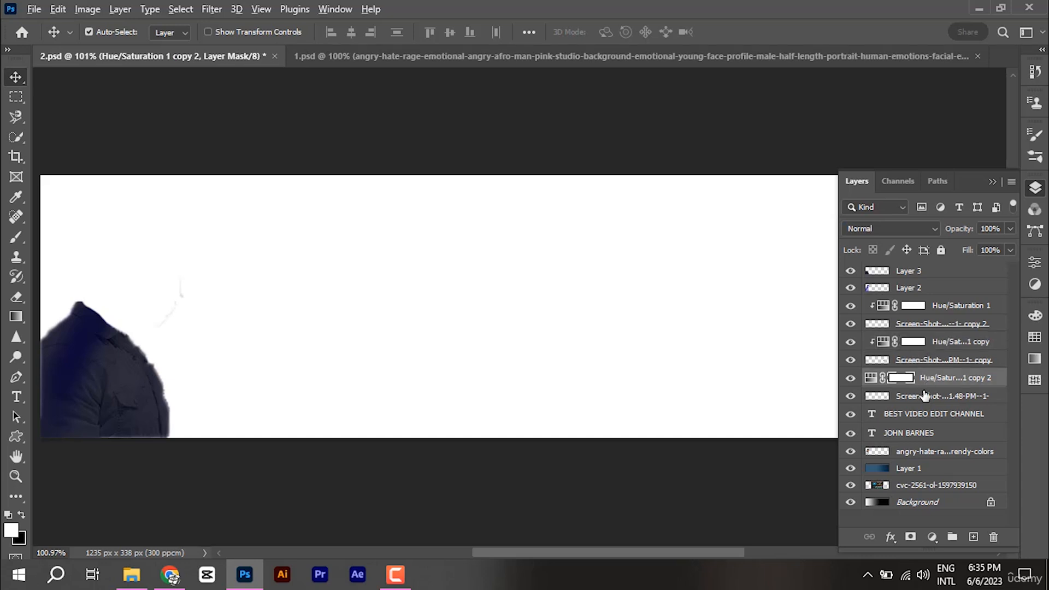
pyautogui.keyDown('alt'); pyautogui.click(924, 398); pyautogui.keyUp('alt')
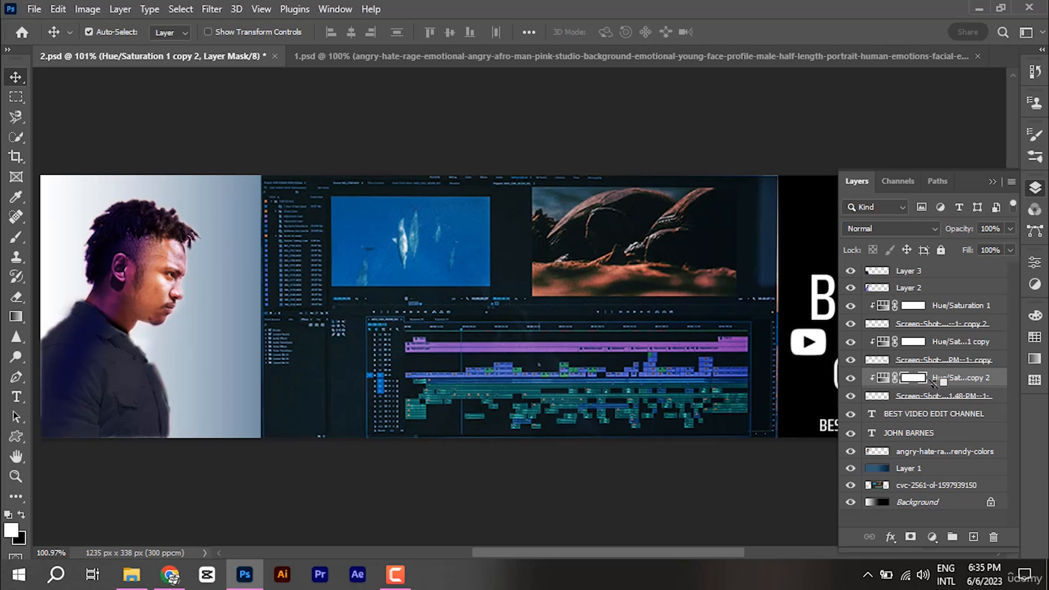
pyautogui.click(993, 183)
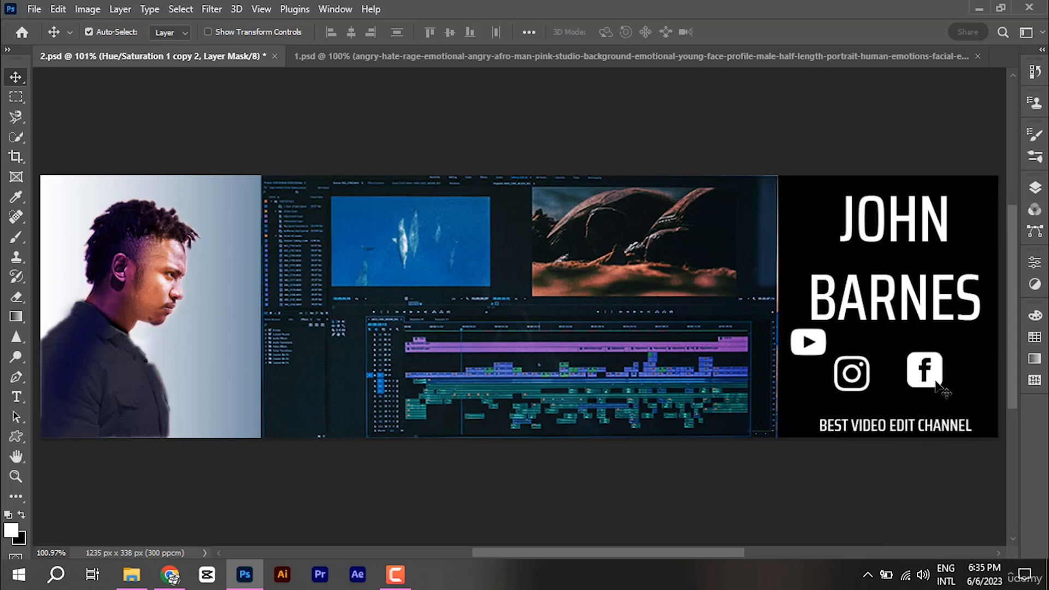
pyautogui.moveTo(935, 388); pyautogui.dragTo(936, 399)
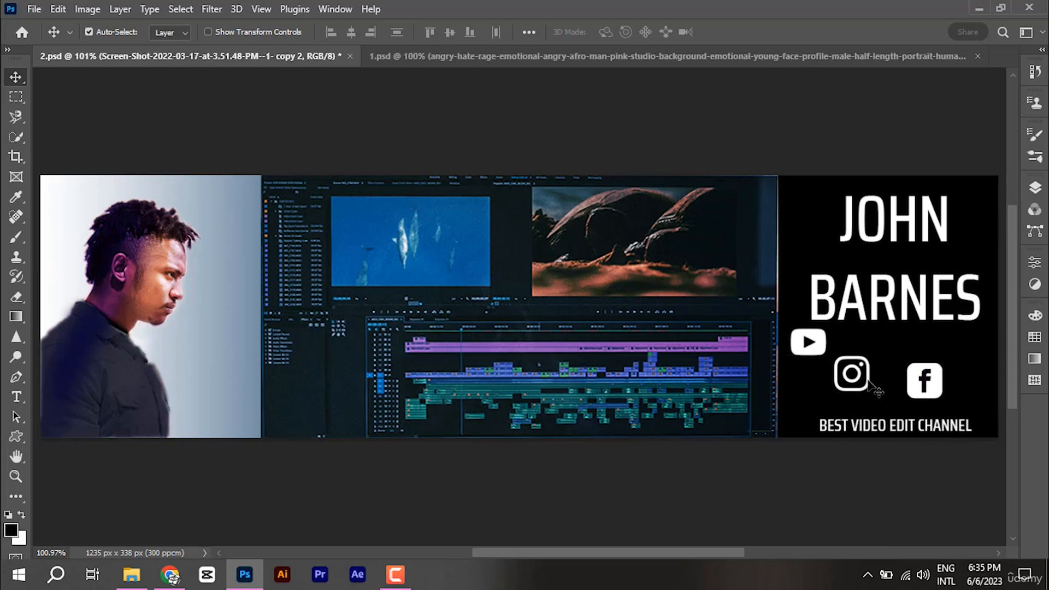